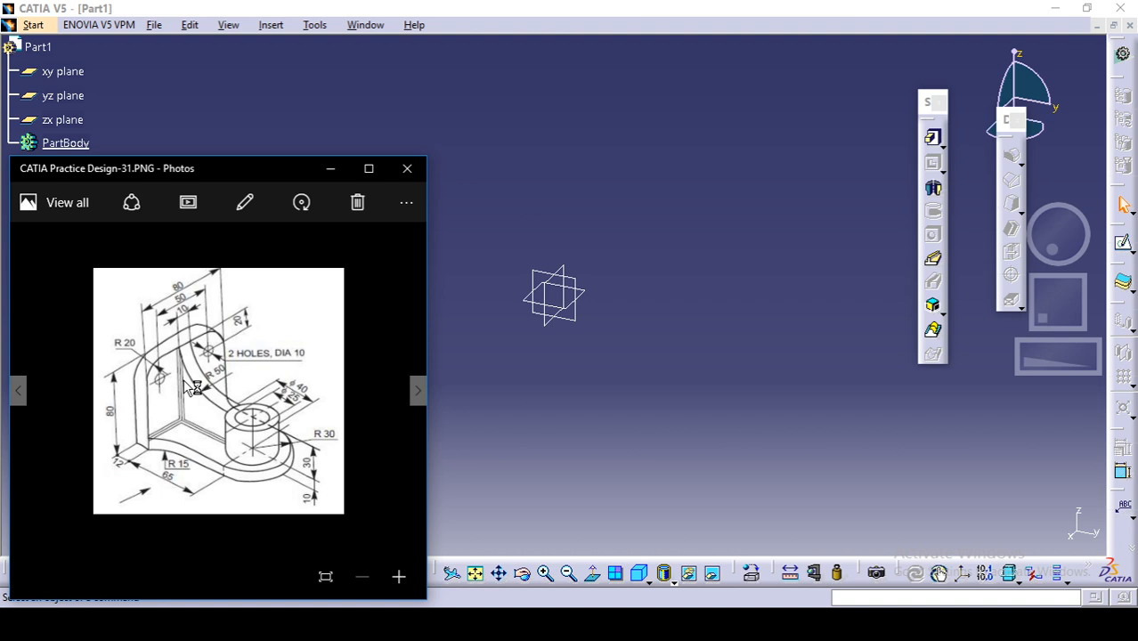
Step: Start a sketch on the xy plane and consult the reference drawing CATIA Practice Design-31.PNG for the base dimensions
{"action": "left_click", "coordinate": [594, 398]}
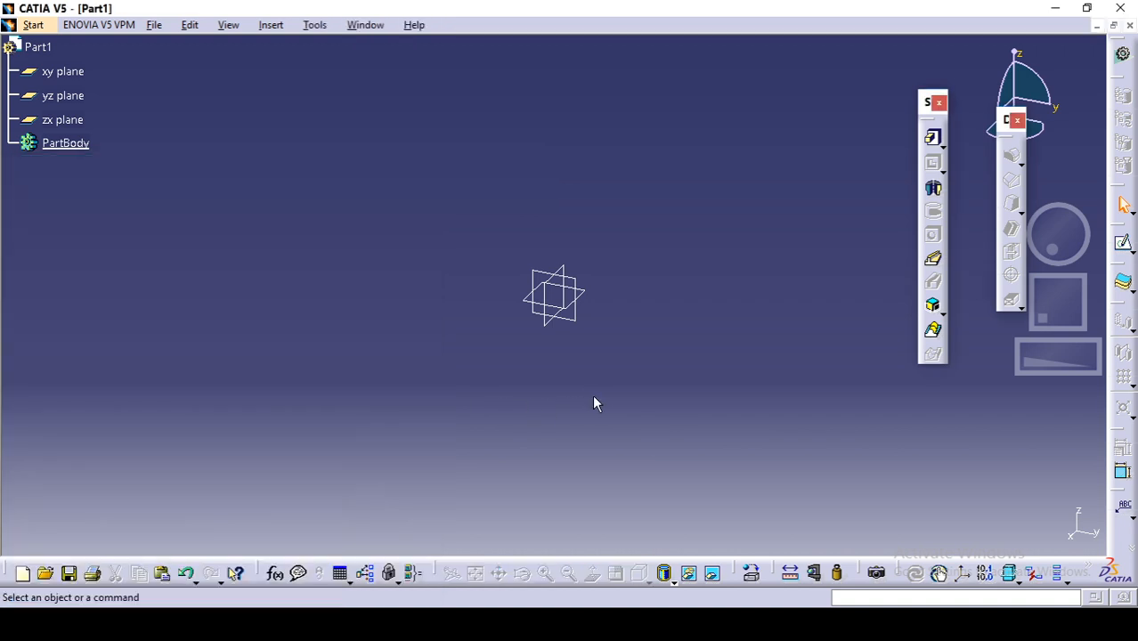
{"action": "left_click", "coordinate": [1124, 246]}
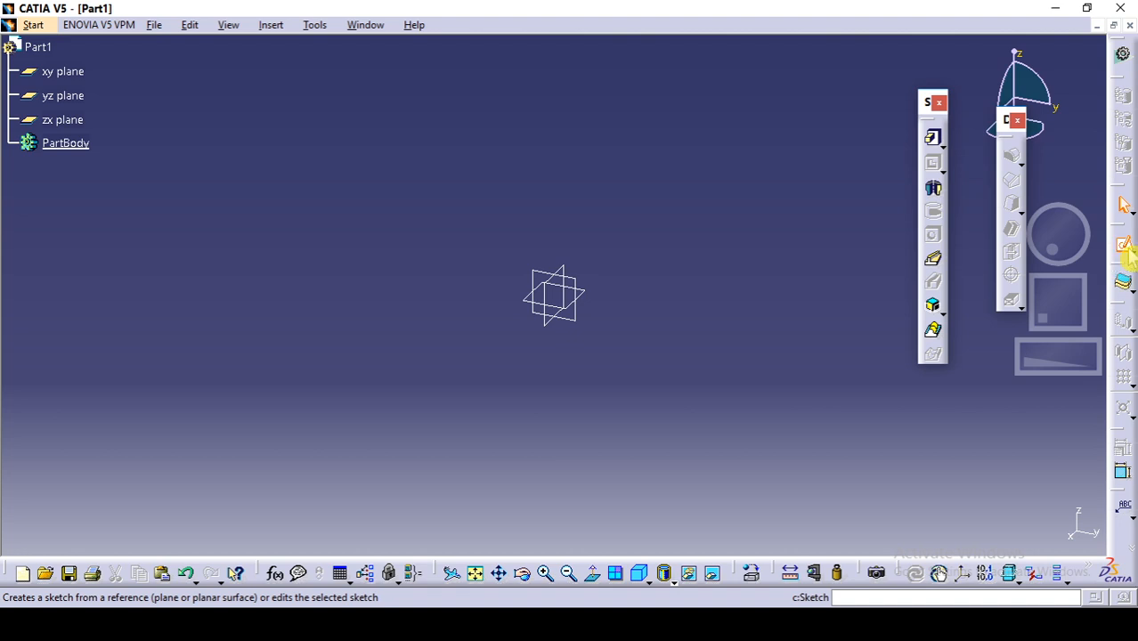
{"action": "left_click", "coordinate": [582, 296]}
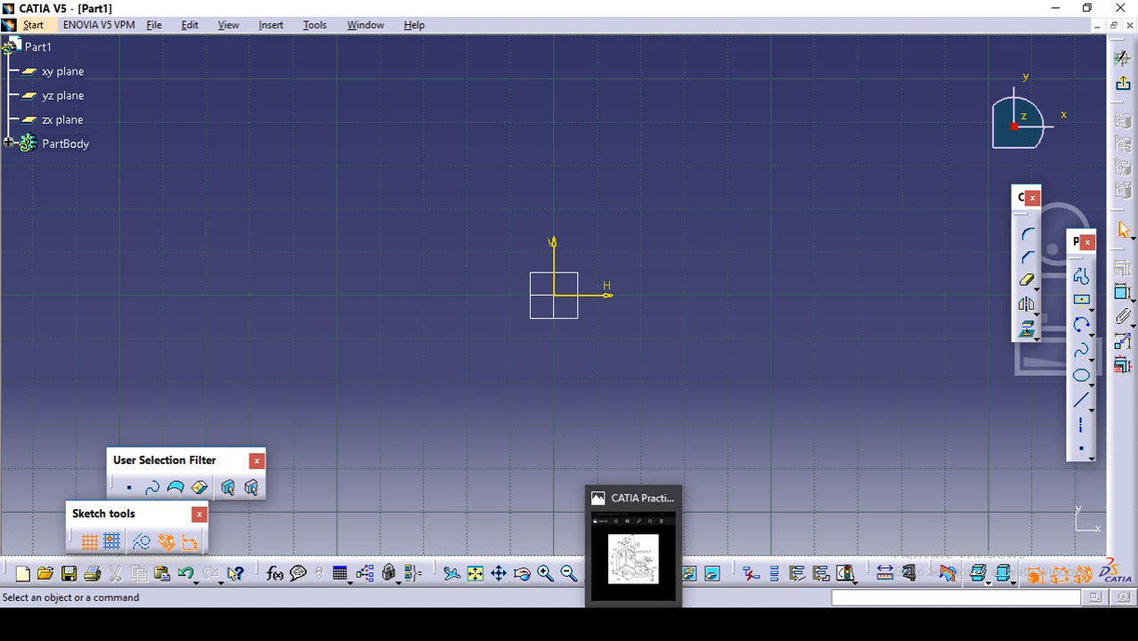
{"action": "left_click", "coordinate": [634, 548]}
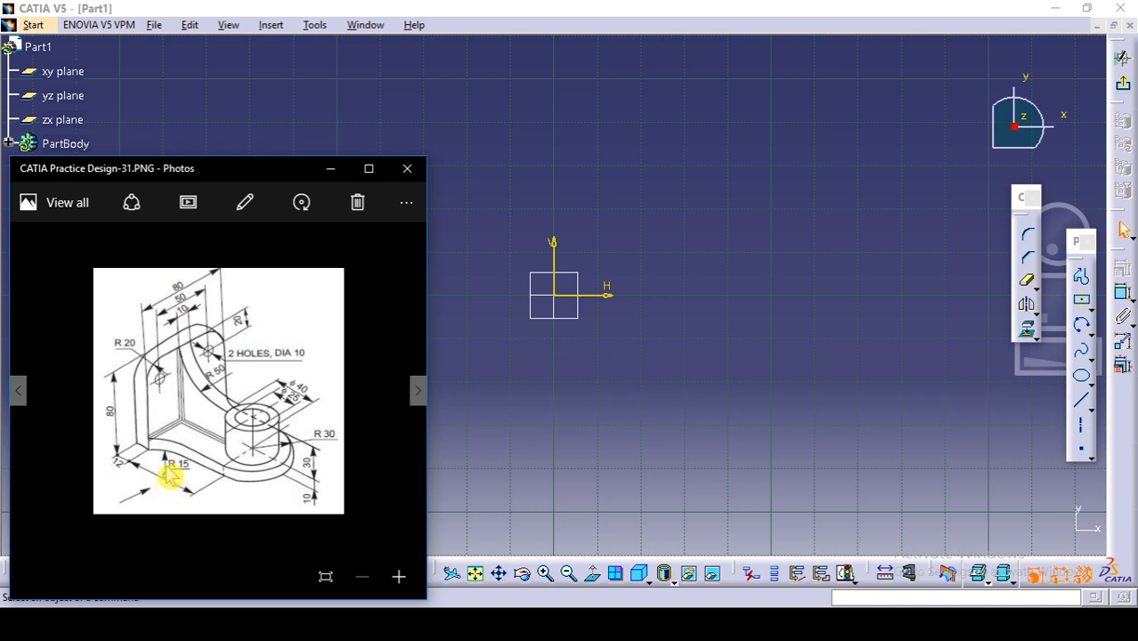
{"action": "left_click", "coordinate": [737, 398]}
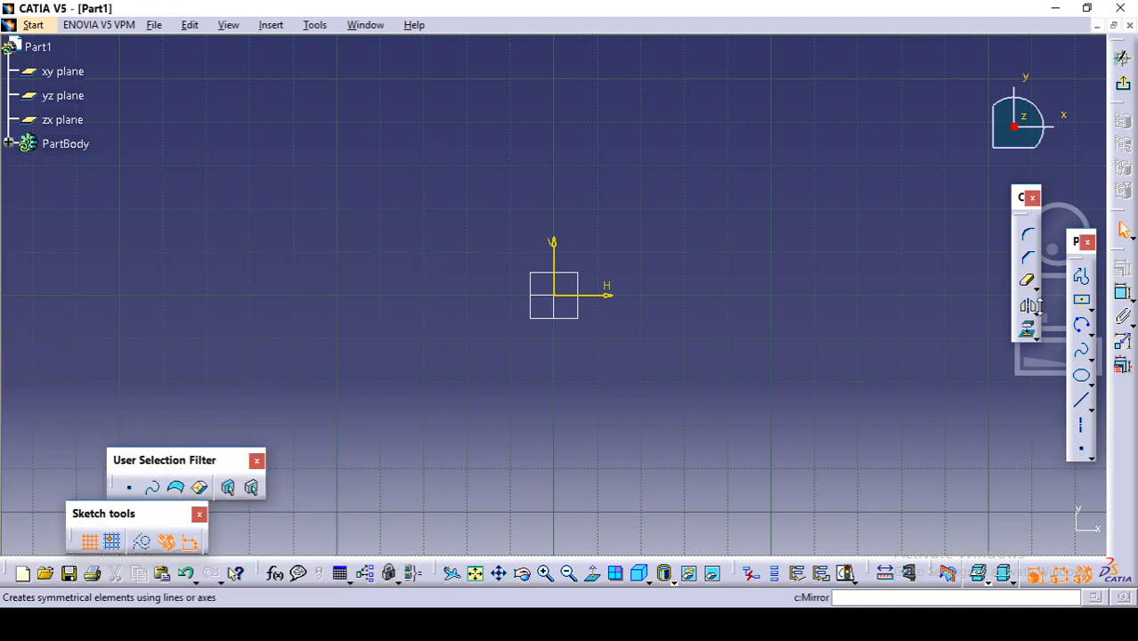
Step: Sketch a two-point rectangle about 82 mm wide and 58 mm high, beside the origin and straddling the horizontal axis
{"action": "left_click", "coordinate": [1090, 309]}
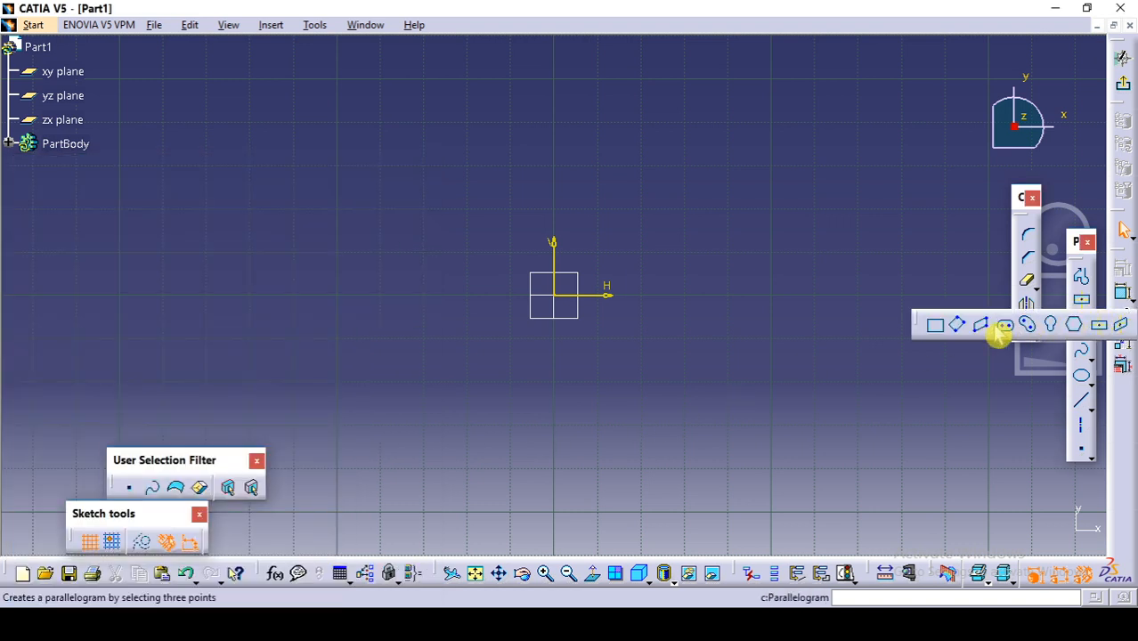
{"action": "left_click", "coordinate": [936, 325]}
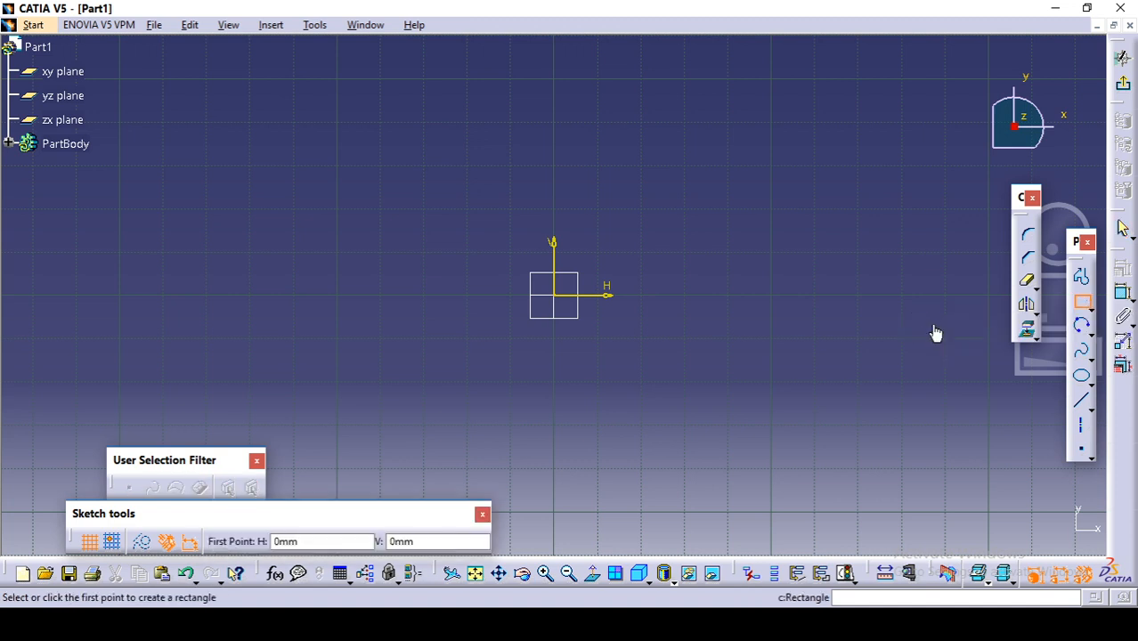
{"action": "left_click", "coordinate": [647, 235]}
{"action": "left_click", "coordinate": [828, 359]}
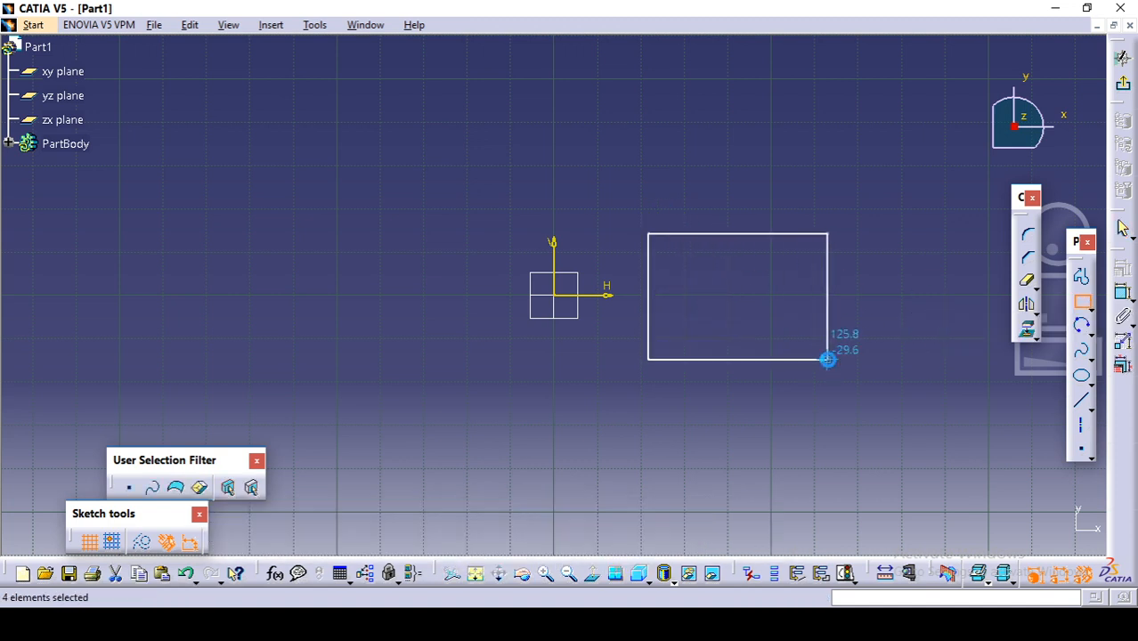
{"action": "left_click", "coordinate": [895, 388]}
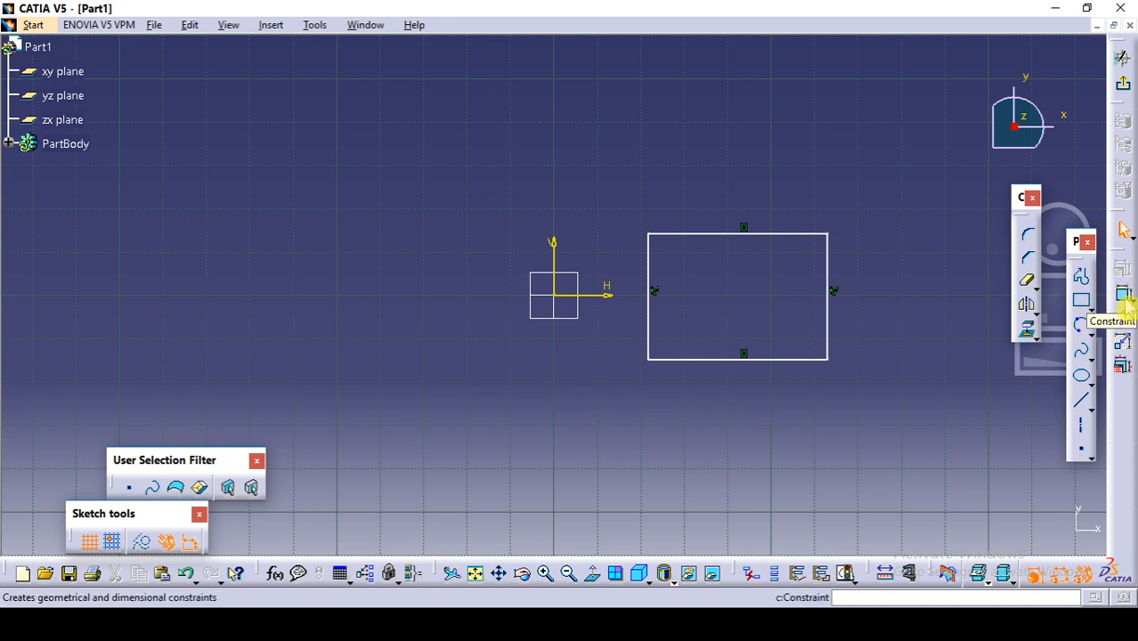
Step: Dimension the rectangle's lower horizontal edge and set its length to 65 mm
{"action": "left_click", "coordinate": [1124, 297]}
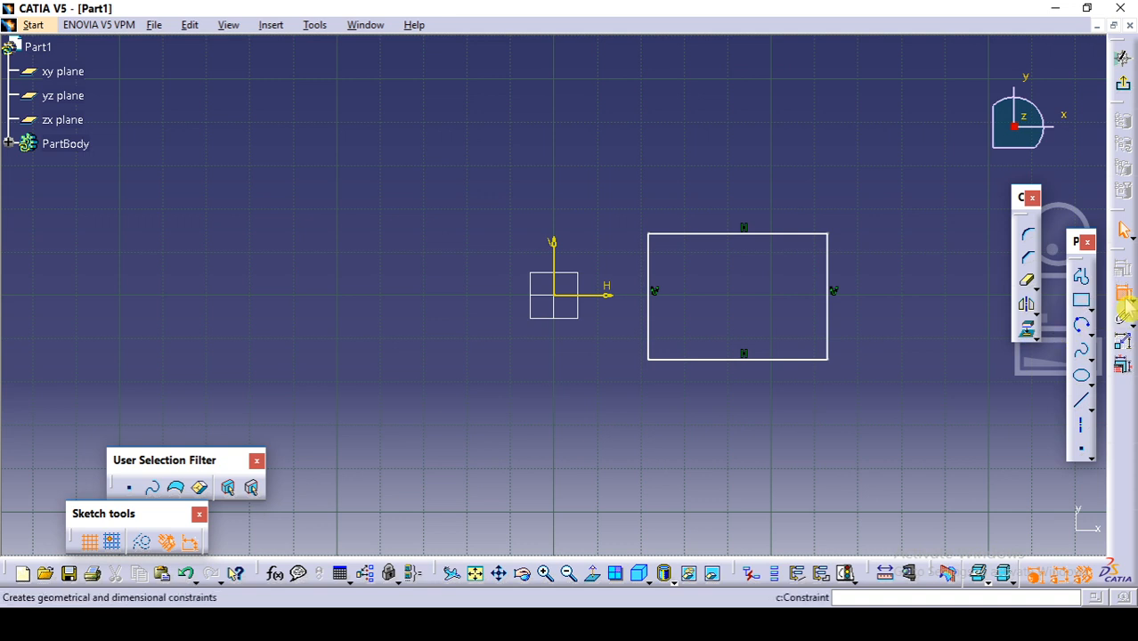
{"action": "left_click", "coordinate": [805, 359]}
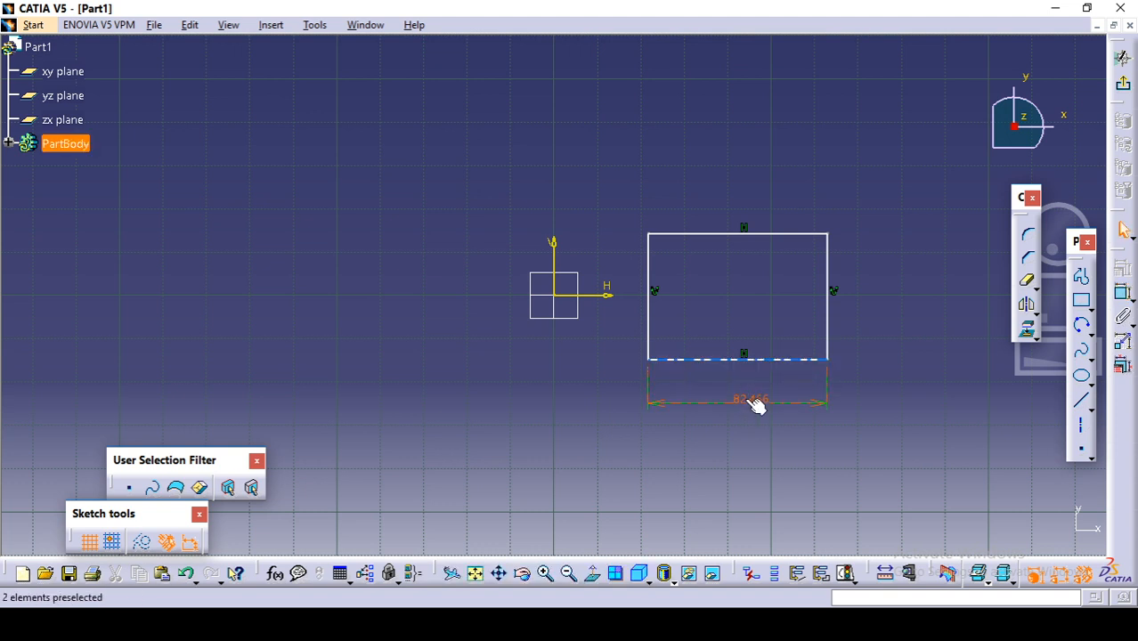
{"action": "left_click", "coordinate": [745, 400]}
{"action": "double_click", "coordinate": [746, 400]}
{"action": "type", "text": "65"}
{"action": "key", "text": "Return"}
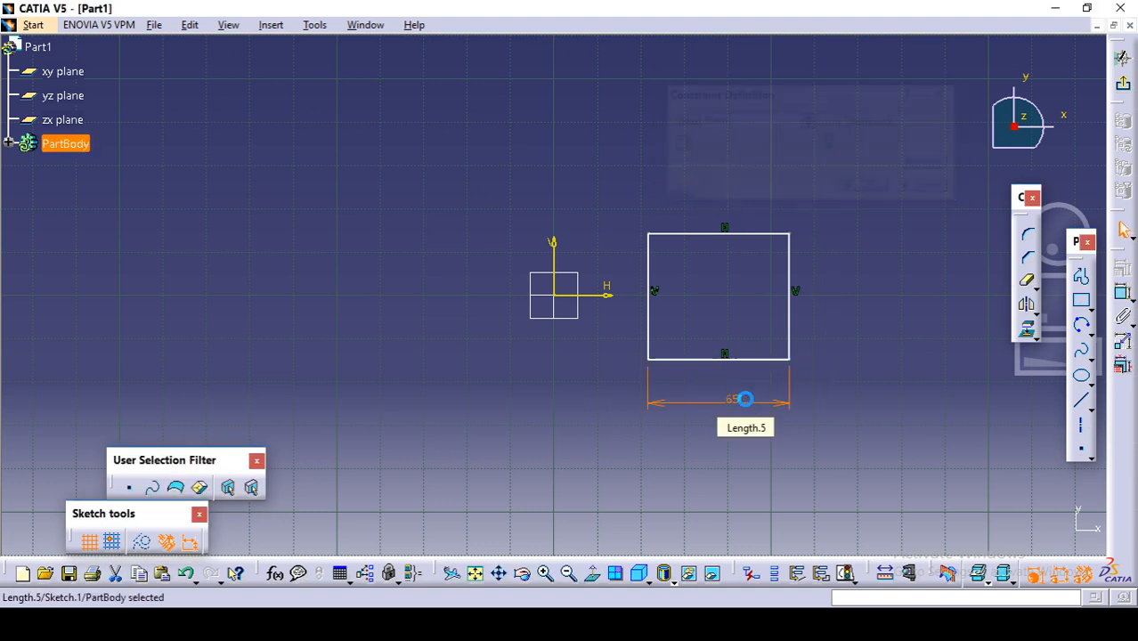
{"action": "left_click", "coordinate": [844, 273]}
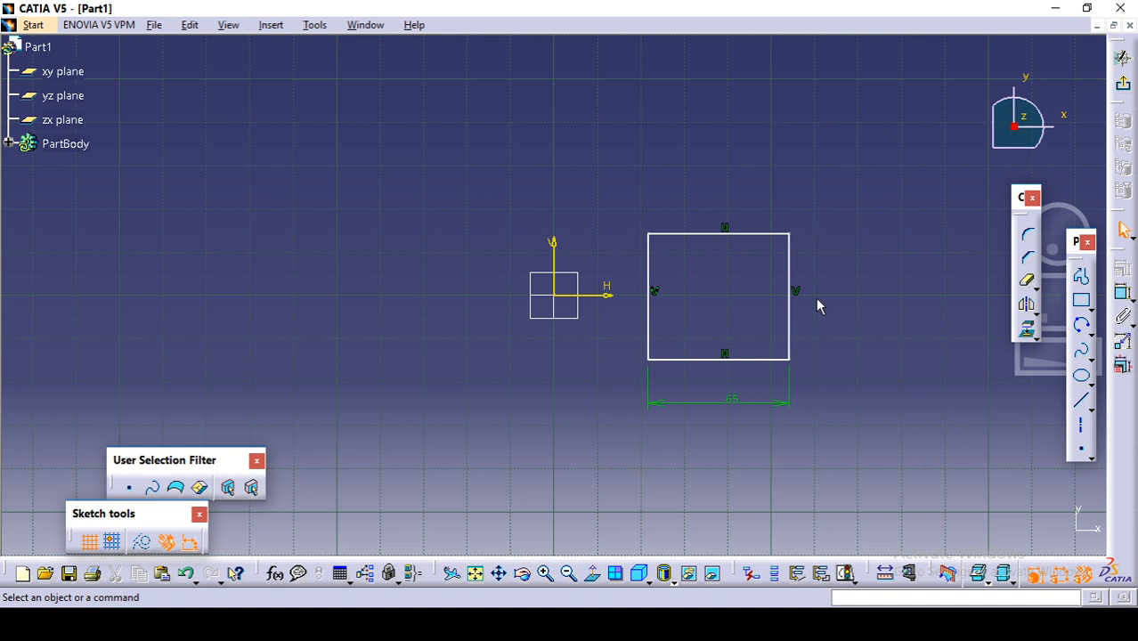
Step: Constrain the rectangle's two horizontal edges to be symmetric about the sketch's horizontal axis
{"action": "left_click", "coordinate": [713, 360]}
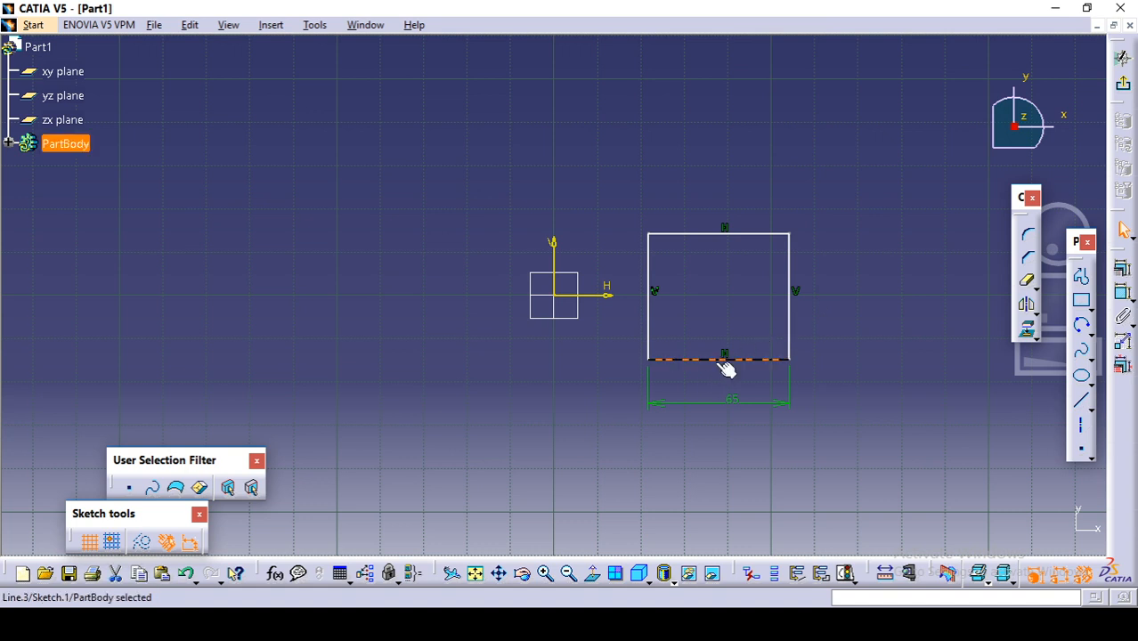
{"action": "left_click", "coordinate": [707, 234], "text": "ctrl"}
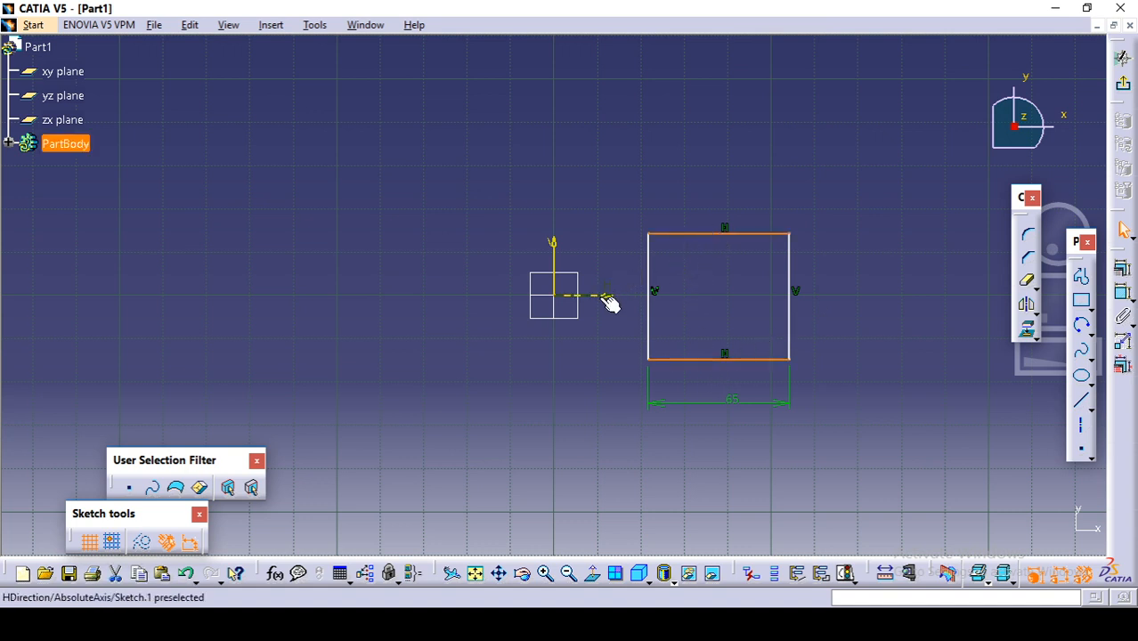
{"action": "left_click", "coordinate": [602, 295], "text": "ctrl"}
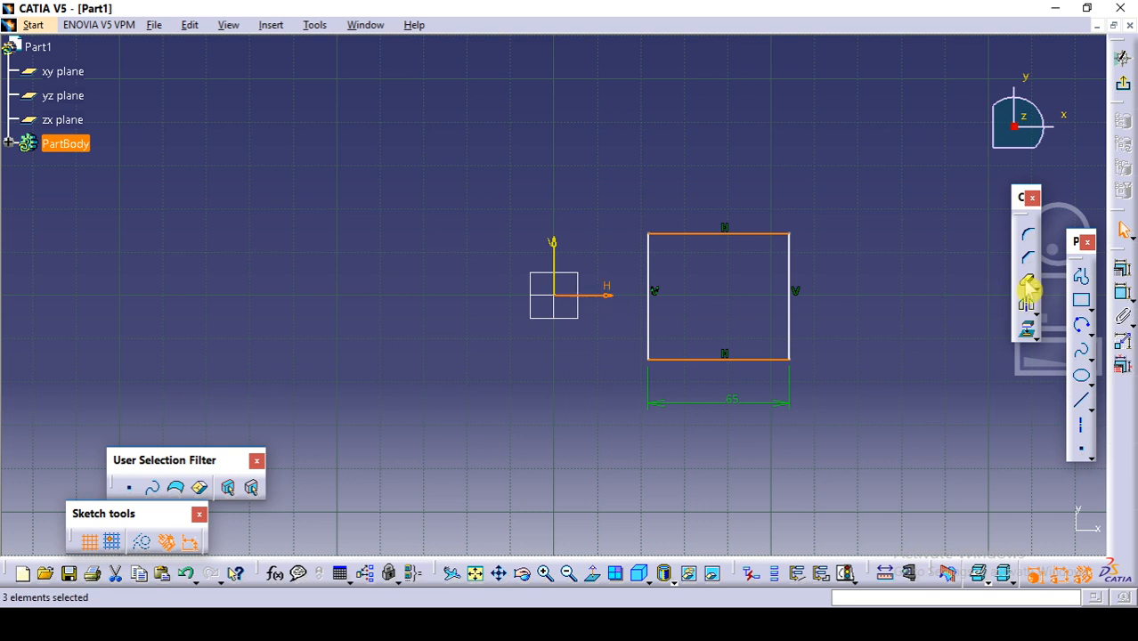
{"action": "left_click", "coordinate": [1124, 277]}
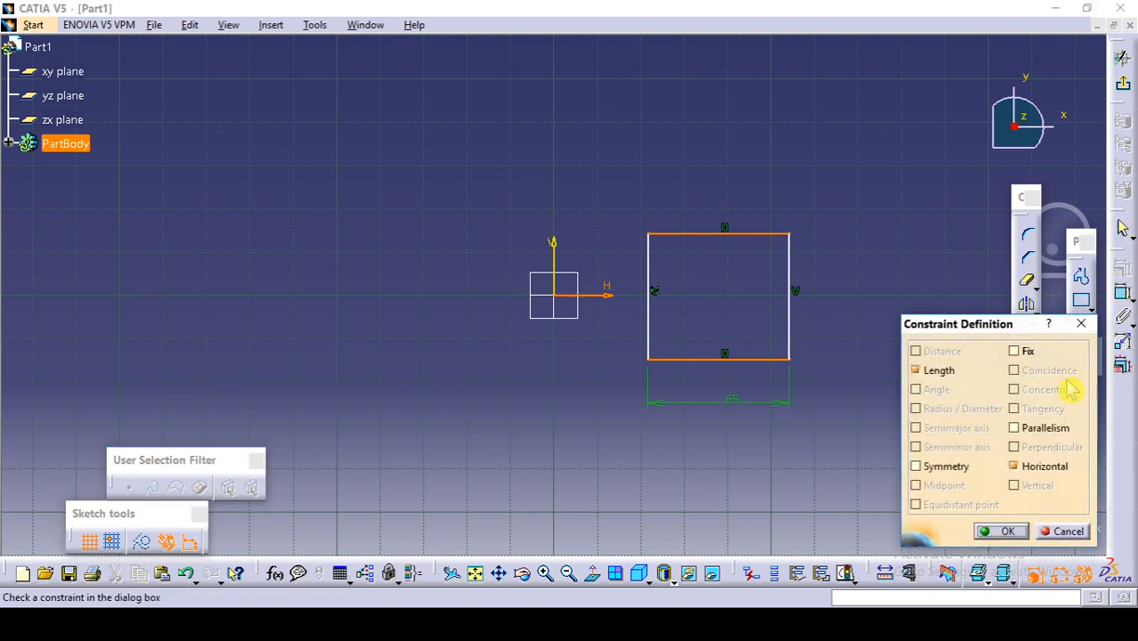
{"action": "left_click", "coordinate": [942, 467]}
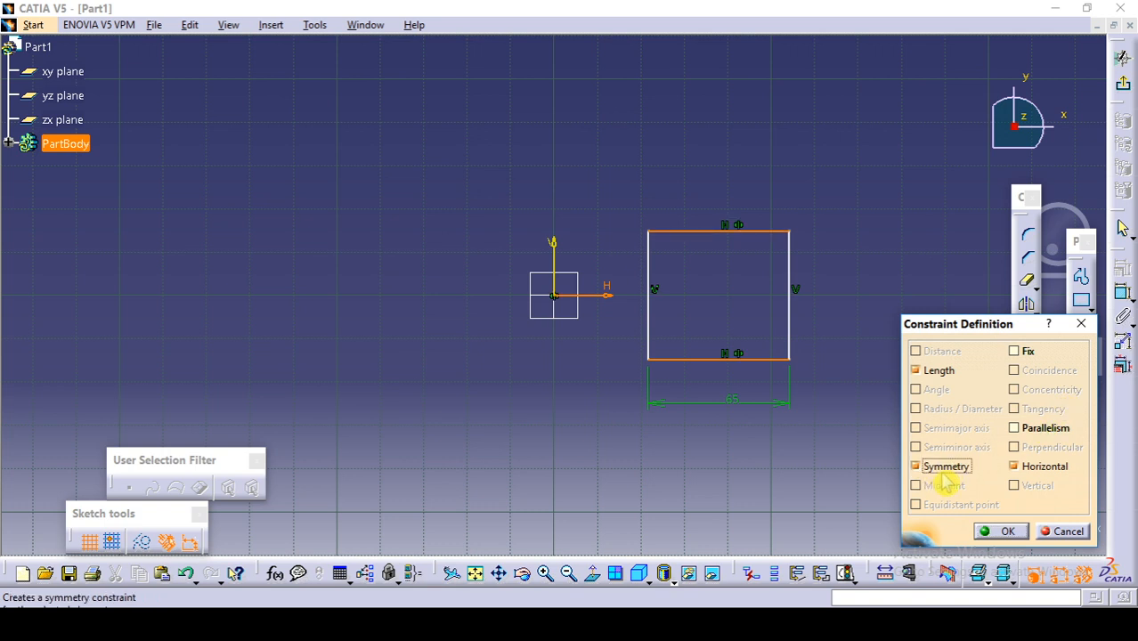
{"action": "left_click", "coordinate": [1001, 531]}
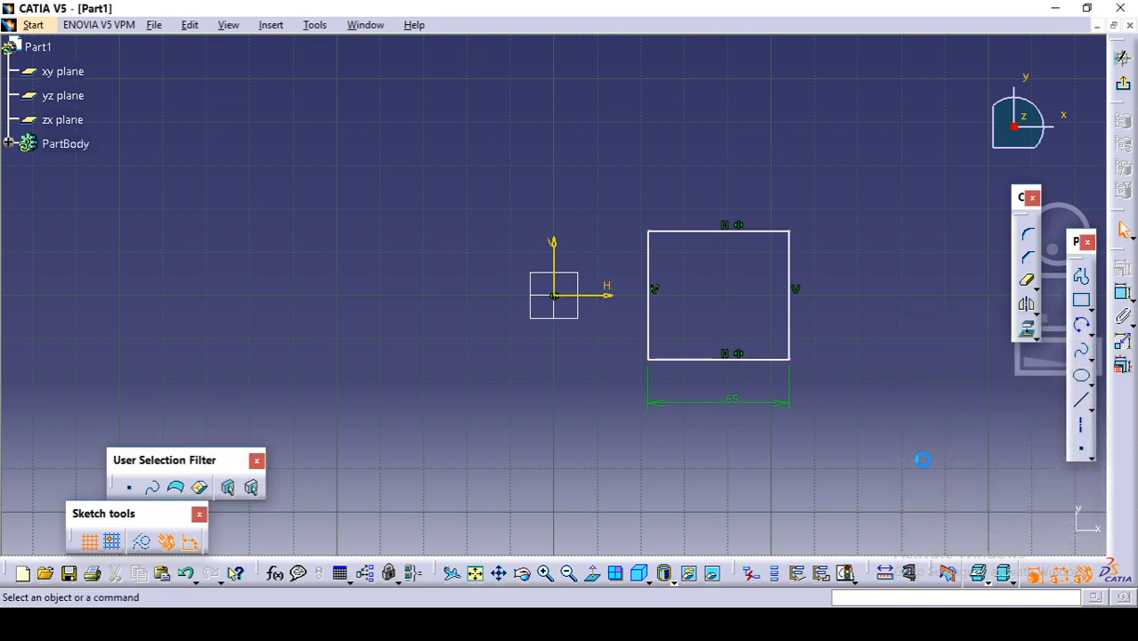
Step: Make the rectangle's vertical edge nearest the origin coincident with the sketch's vertical axis
{"action": "left_click", "coordinate": [648, 327]}
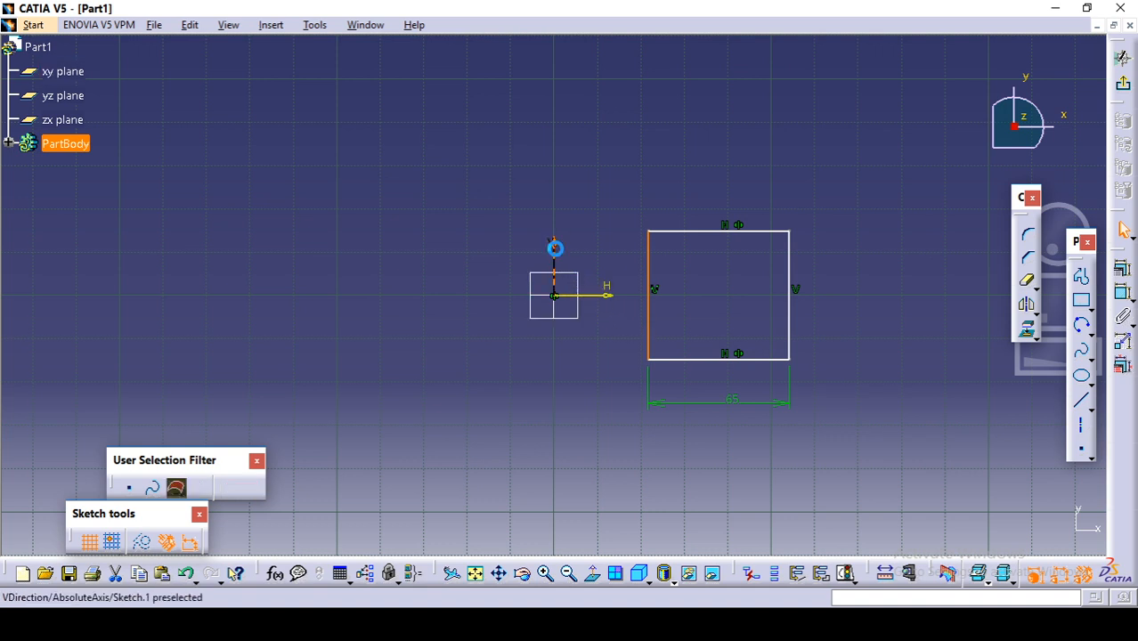
{"action": "left_click", "coordinate": [554, 247], "text": "ctrl"}
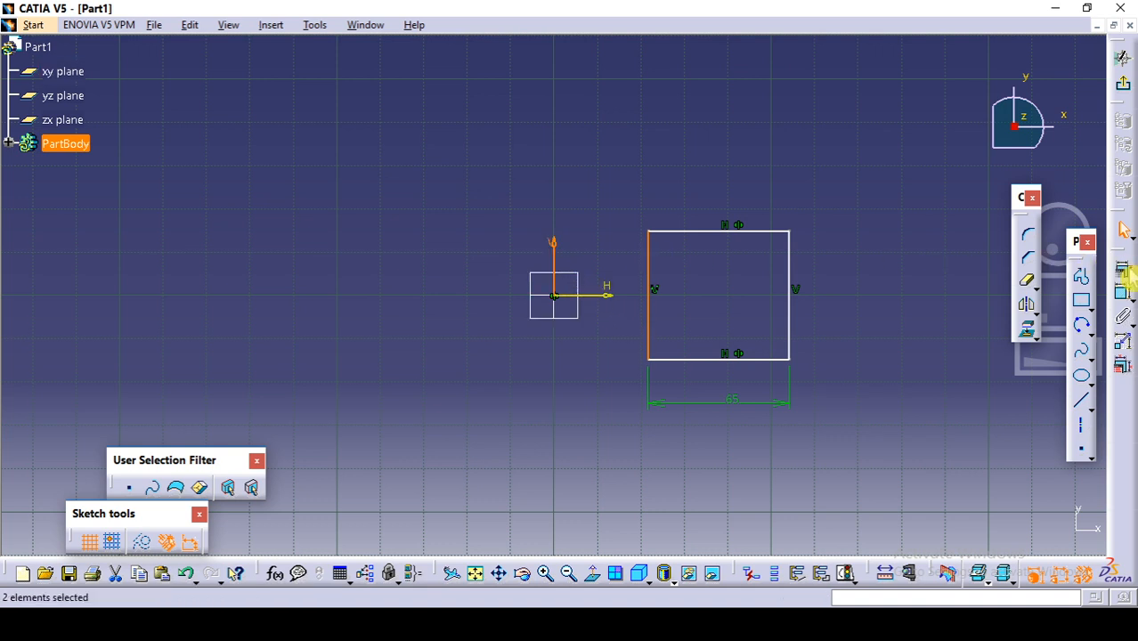
{"action": "left_click", "coordinate": [1123, 269]}
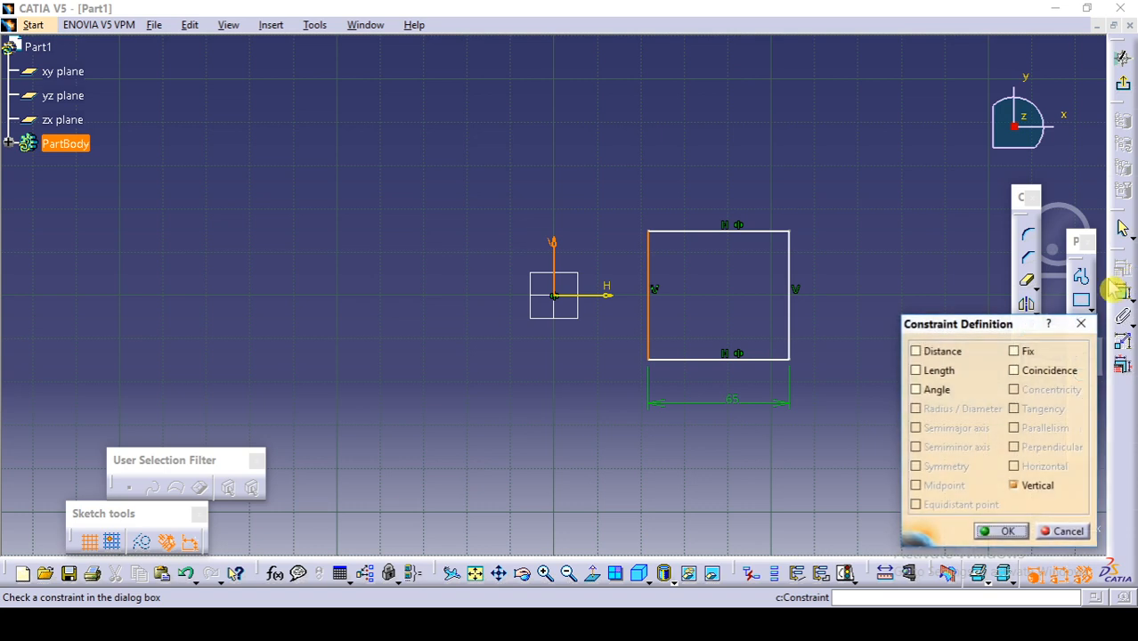
{"action": "left_click", "coordinate": [1015, 370]}
{"action": "left_click", "coordinate": [1003, 530]}
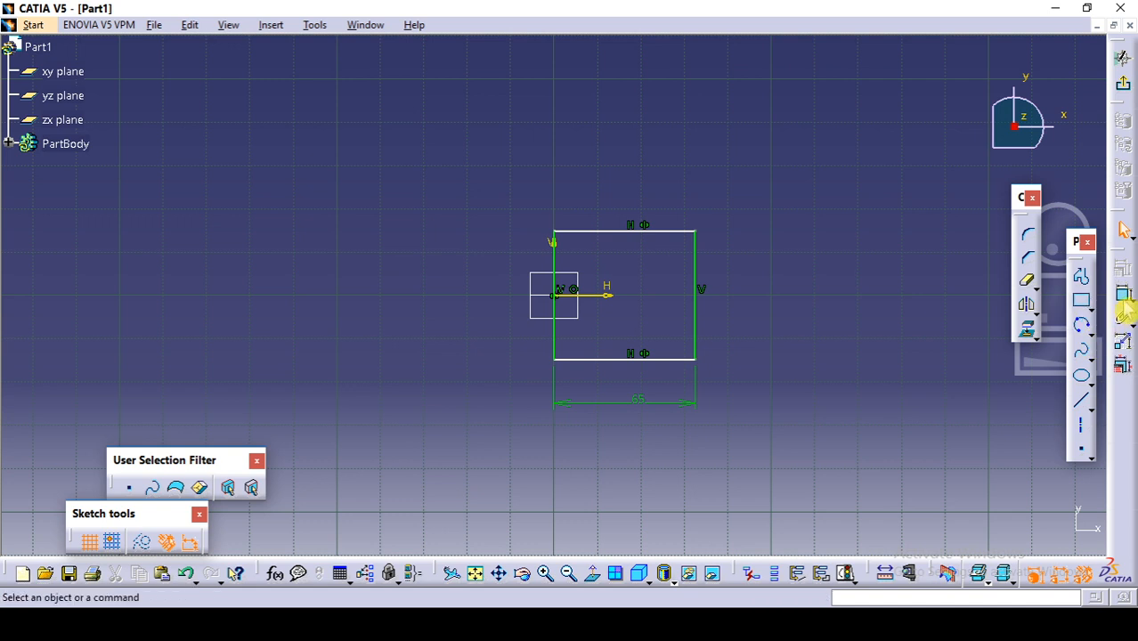
Step: Dimension the rectangle's vertical edge lying on the vertical axis and set its length to 60 mm
{"action": "left_click", "coordinate": [1123, 298]}
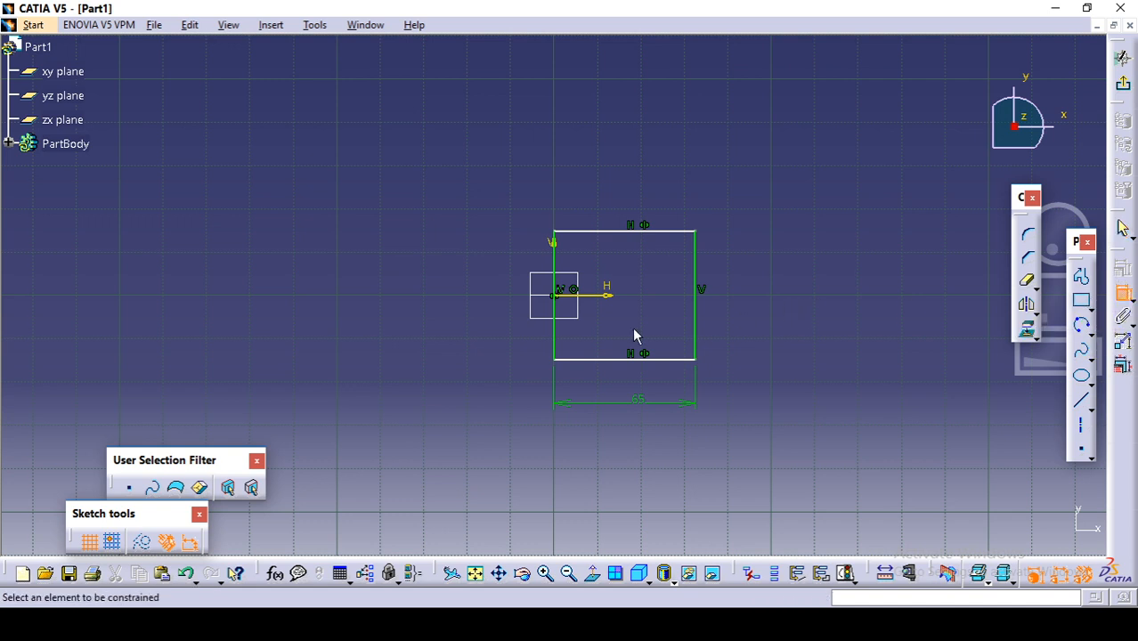
{"action": "left_click", "coordinate": [555, 339]}
{"action": "left_click", "coordinate": [473, 292]}
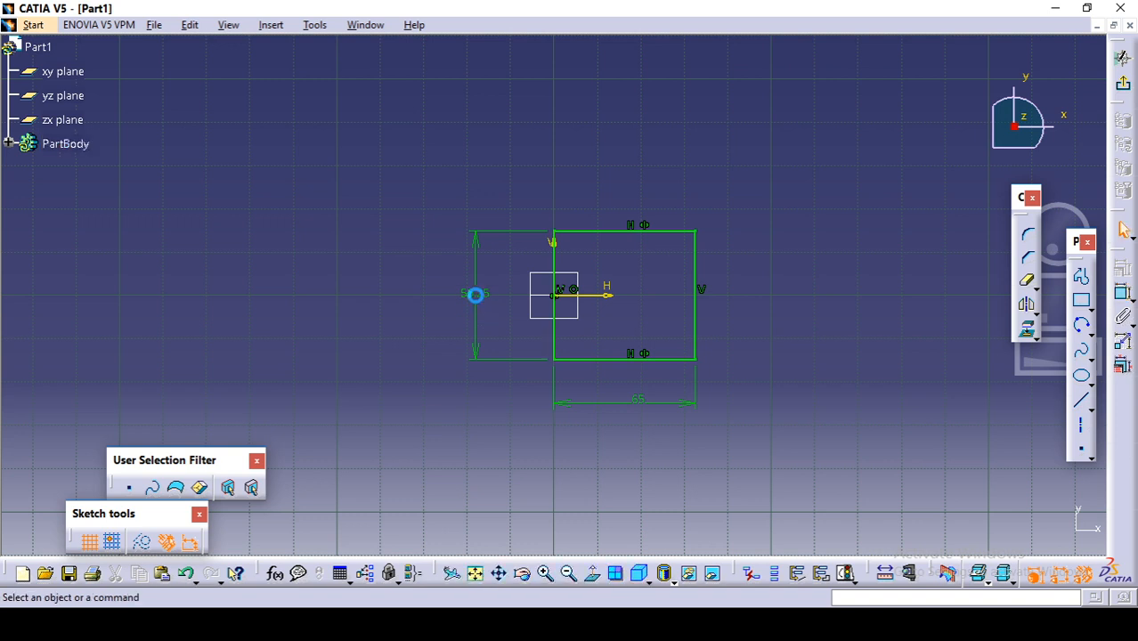
{"action": "double_click", "coordinate": [477, 296]}
{"action": "type", "text": "50"}
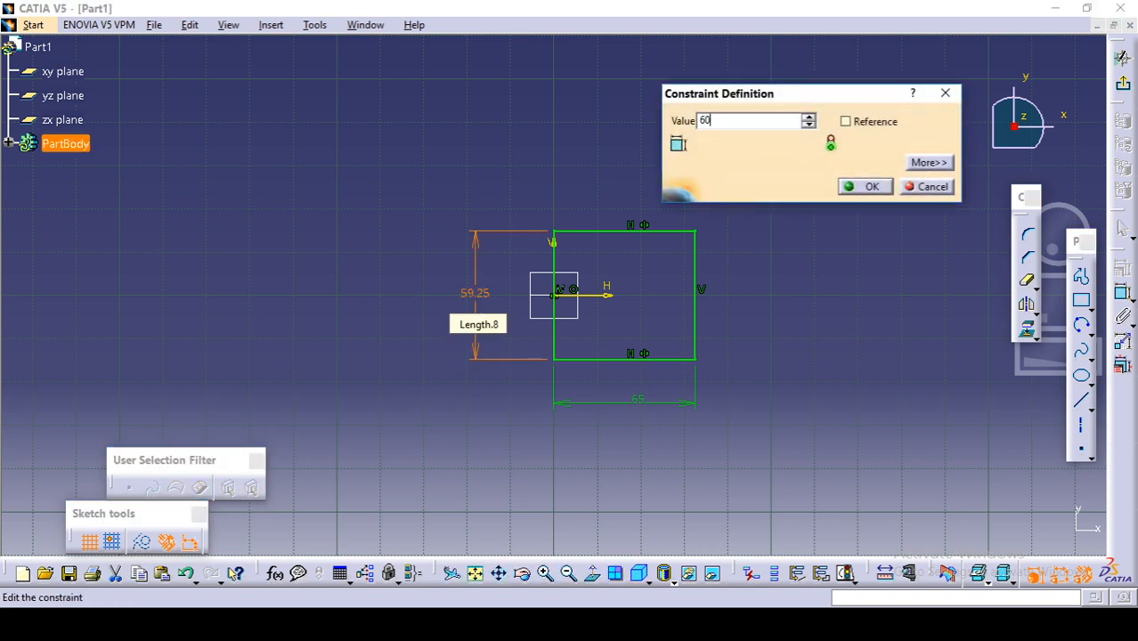
{"action": "key", "text": "Return"}
{"action": "left_click", "coordinate": [757, 233]}
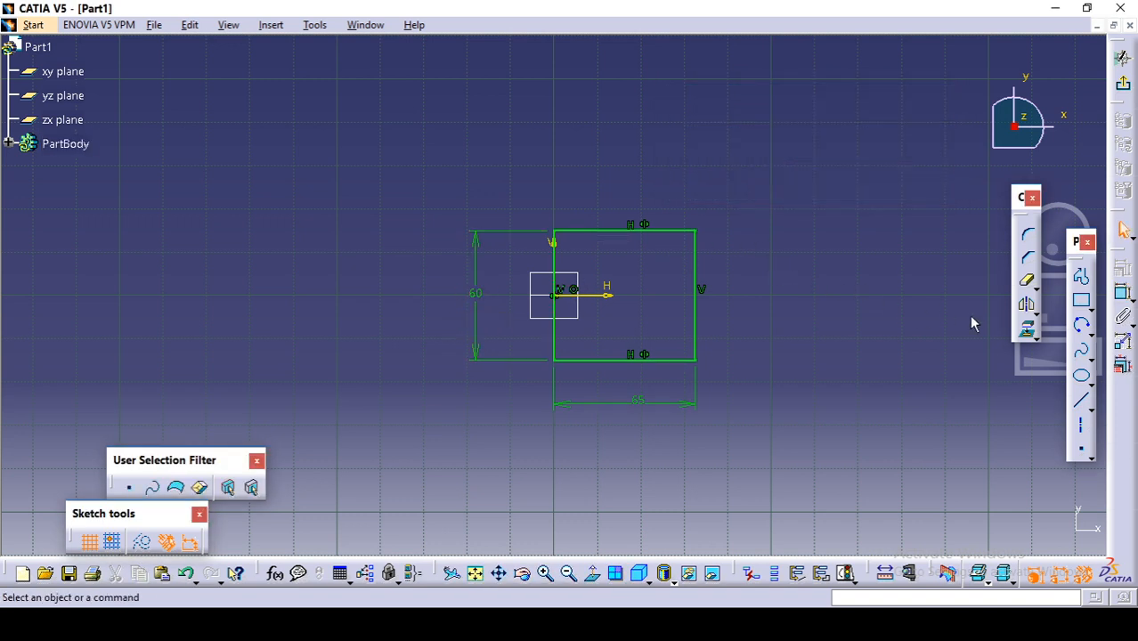
Step: Sketch a circle centred on the midpoint of the rectangle's outer vertical edge, passing through that edge's lower corner
{"action": "left_click", "coordinate": [1090, 331]}
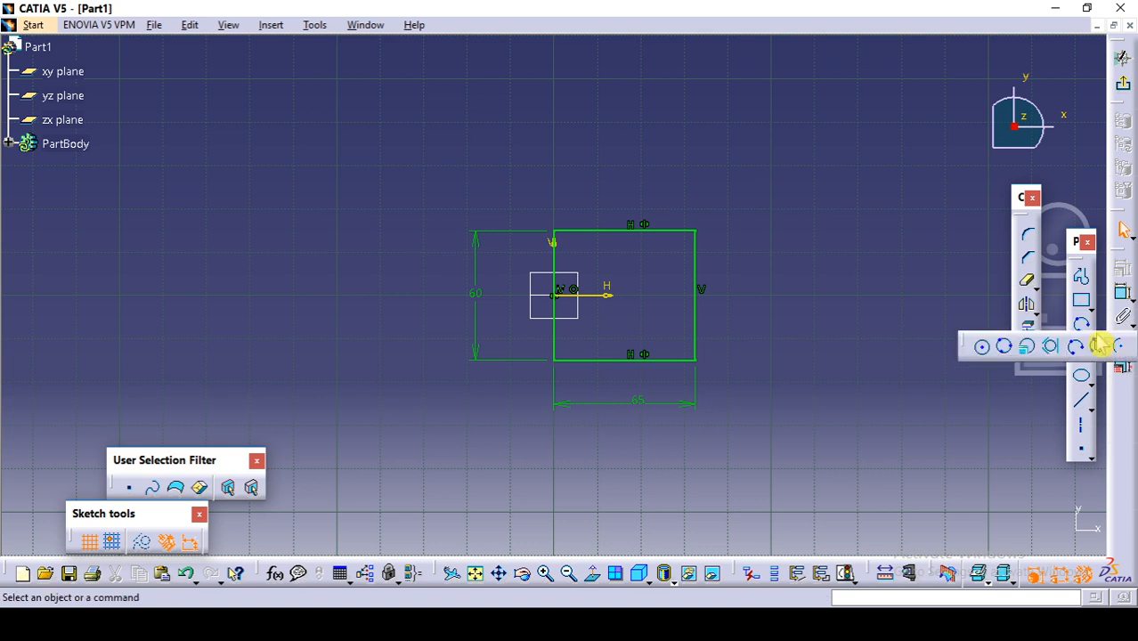
{"action": "left_click", "coordinate": [984, 352]}
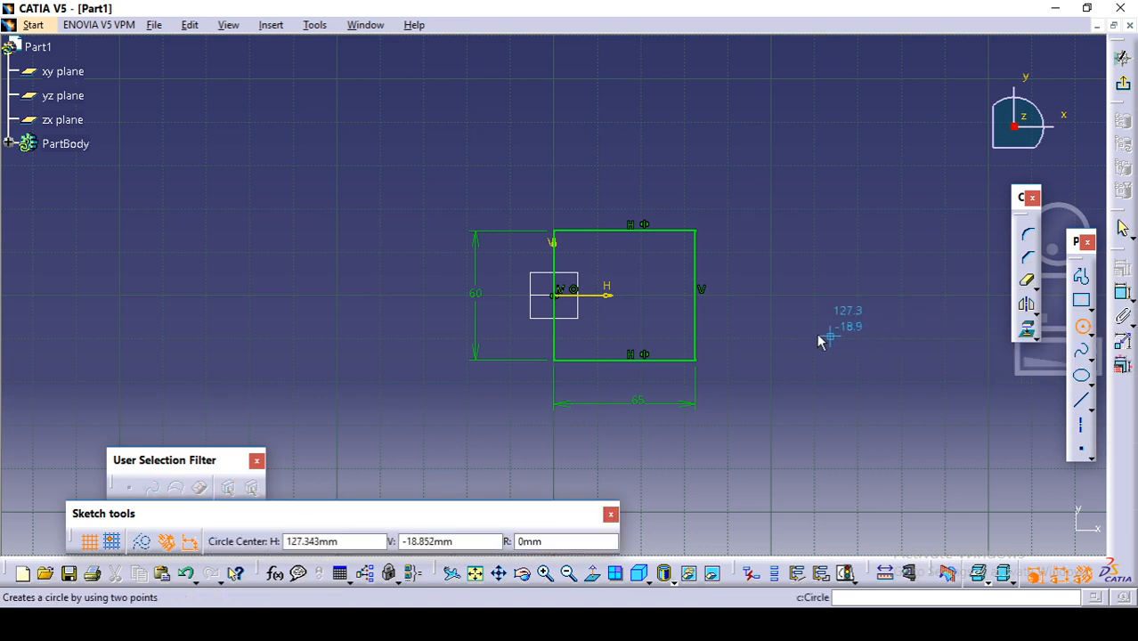
{"action": "left_click", "coordinate": [698, 298]}
{"action": "left_click", "coordinate": [702, 361]}
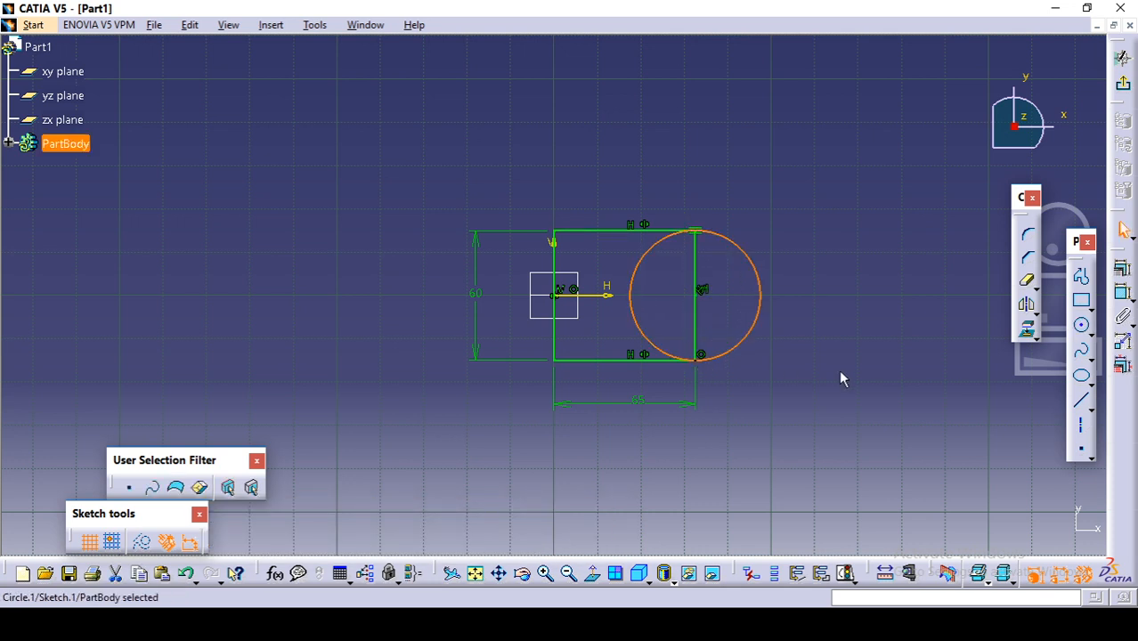
{"action": "left_click", "coordinate": [844, 379]}
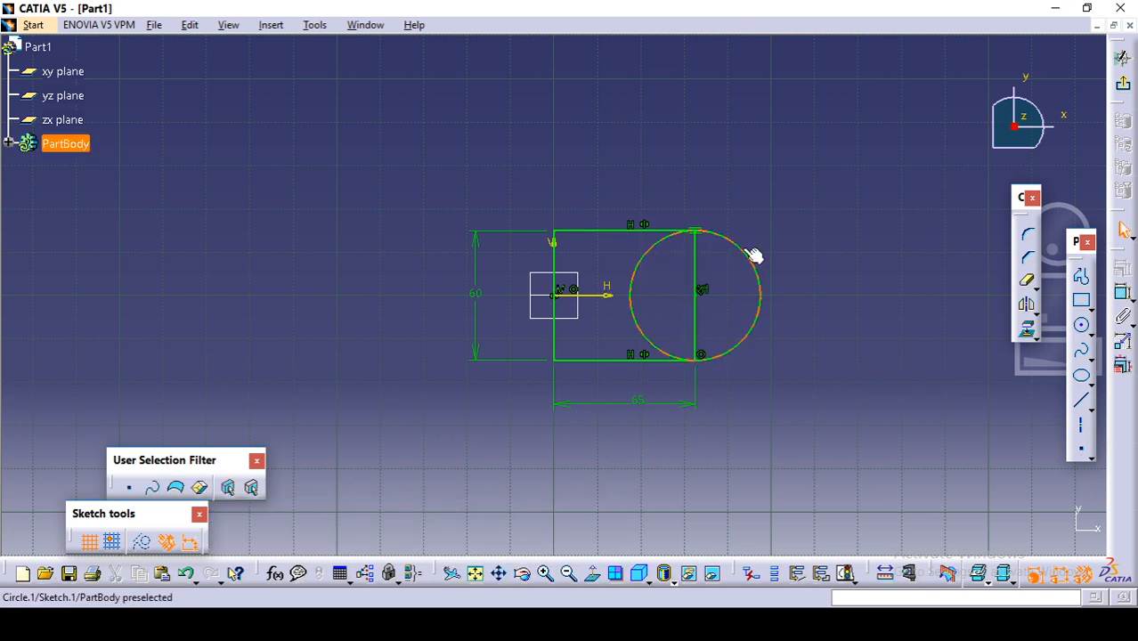
Step: Quick Trim the half of the circle inside the rectangle and the vertical edge crossing it, leaving a rounded-end outline
{"action": "mouse_move", "coordinate": [641, 314]}
{"action": "middle_mouse_down"}
{"action": "mouse_move", "coordinate": [630, 310]}
{"action": "mouse_move", "coordinate": [650, 229]}
{"action": "mouse_move", "coordinate": [643, 282]}
{"action": "mouse_move", "coordinate": [515, 245]}
{"action": "middle_mouse_up"}
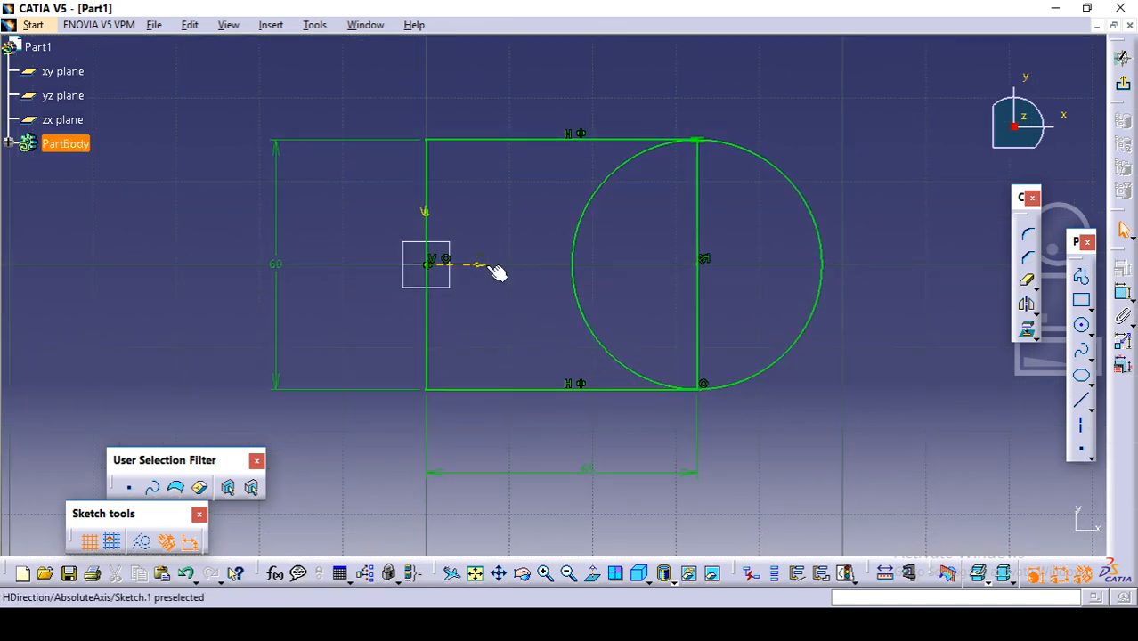
{"action": "left_click", "coordinate": [1029, 287]}
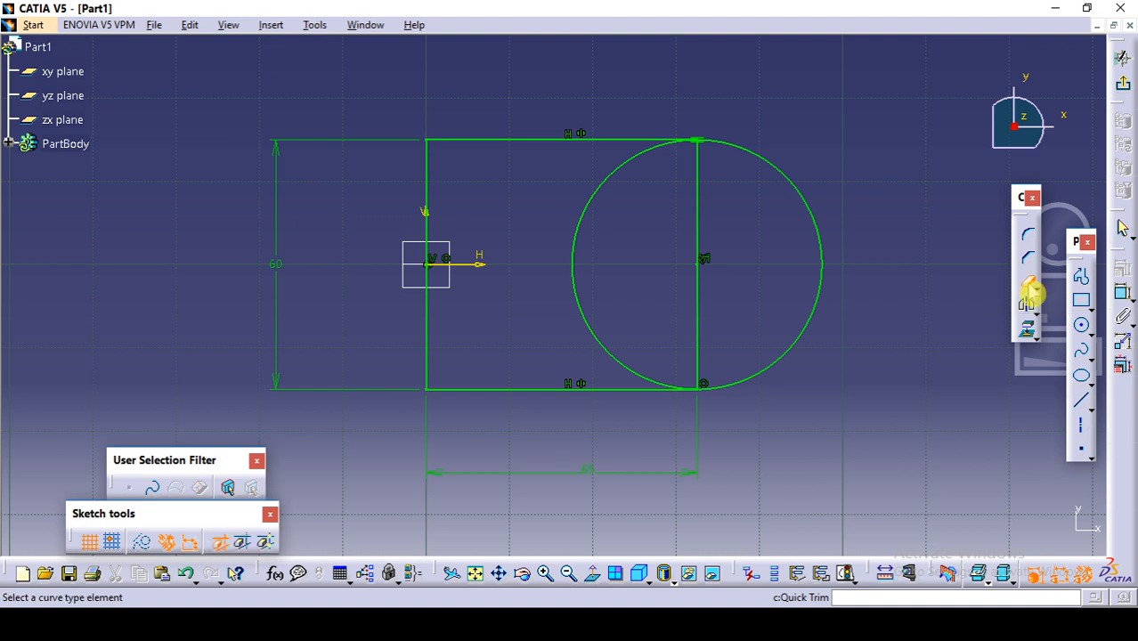
{"action": "left_click", "coordinate": [586, 221]}
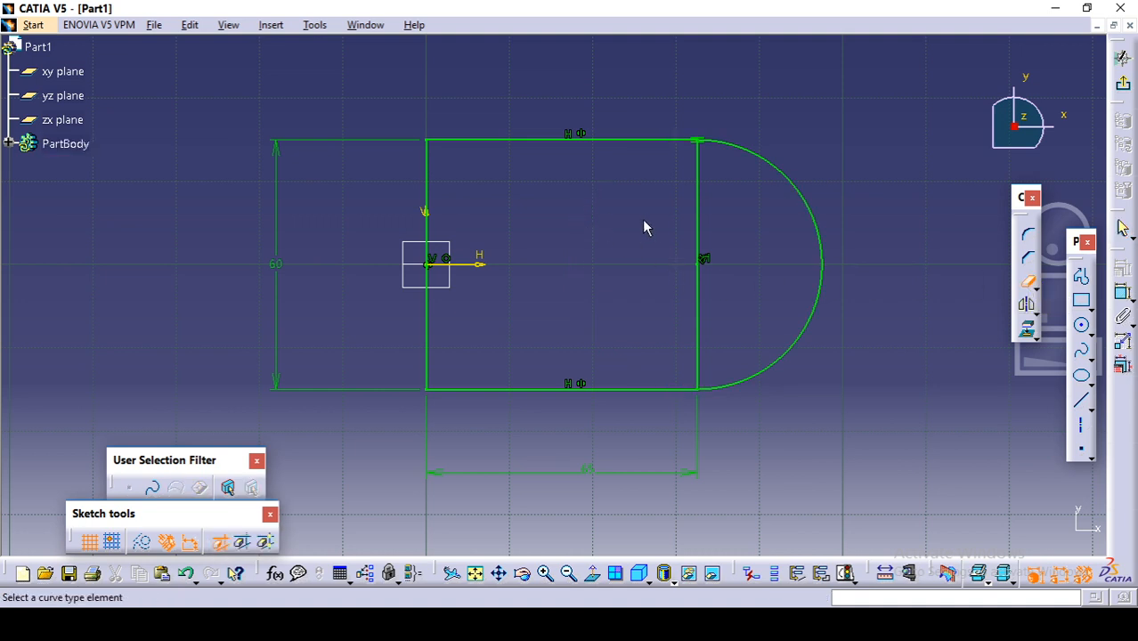
{"action": "left_click", "coordinate": [700, 198]}
{"action": "left_click", "coordinate": [629, 352]}
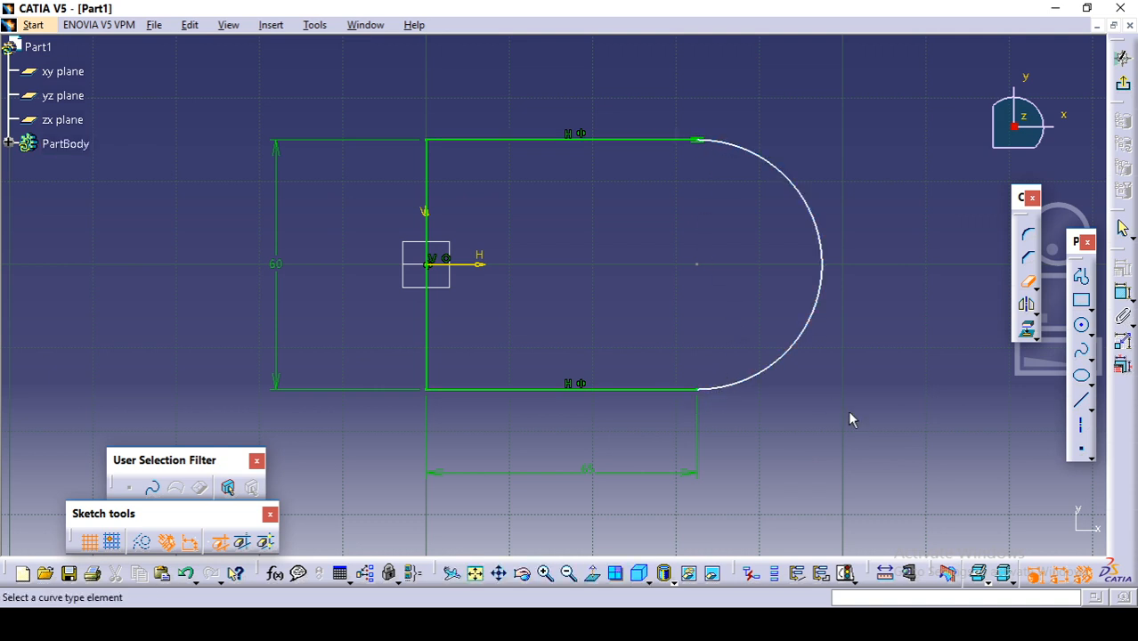
{"action": "key", "text": "Escape"}
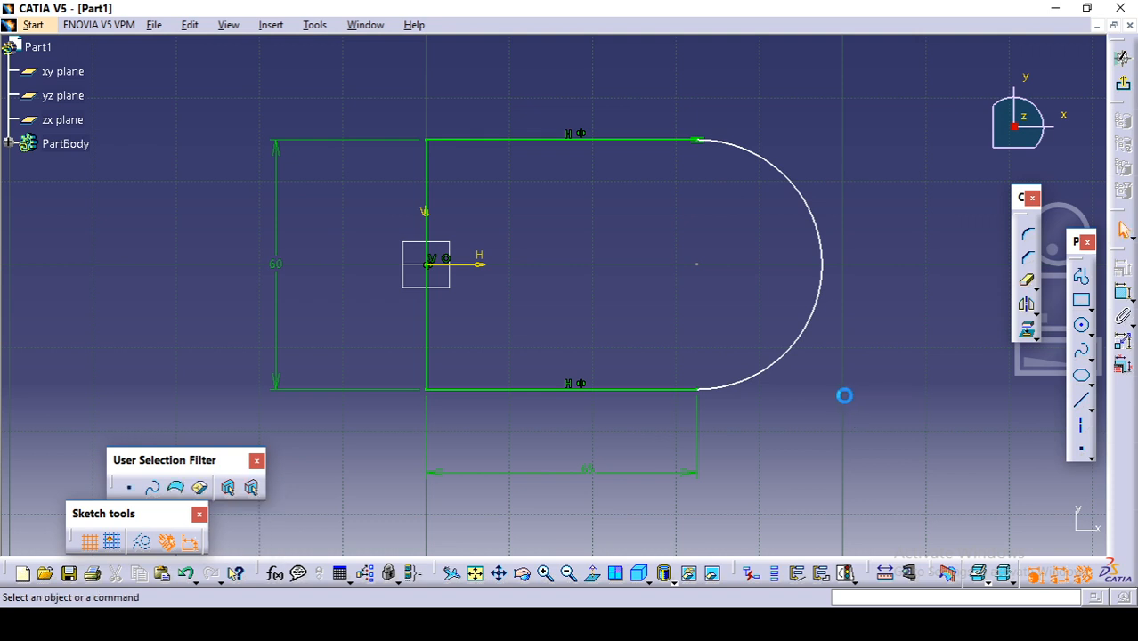
Step: Apply a tangency constraint between the rounded end's arc and the outline's lower horizontal line
{"action": "left_click", "coordinate": [757, 386]}
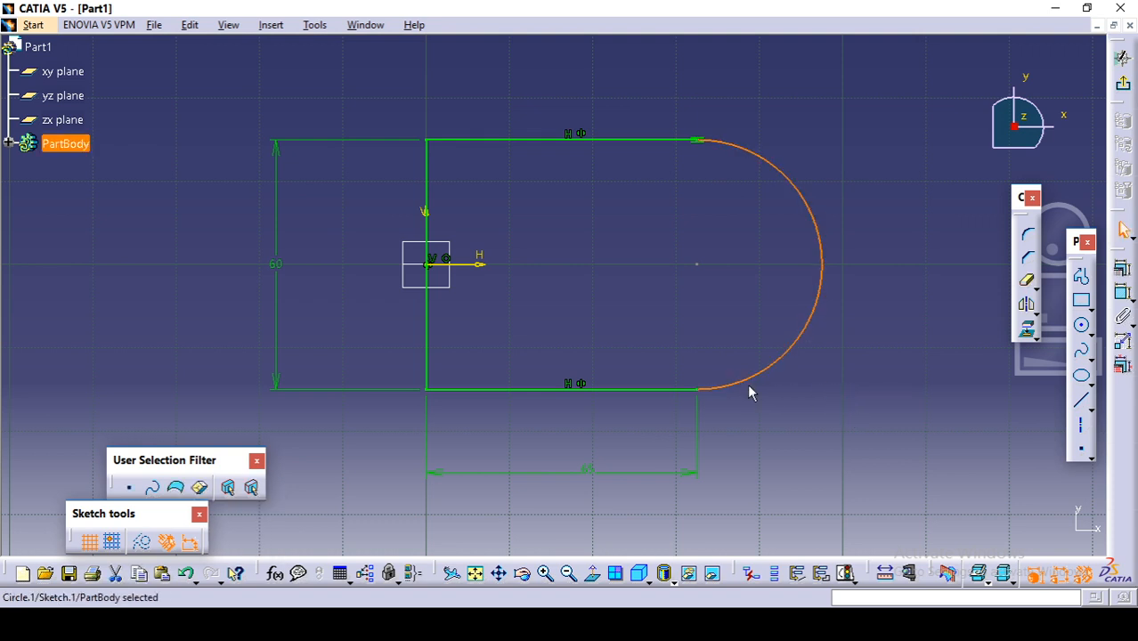
{"action": "left_click", "coordinate": [657, 390], "text": "ctrl"}
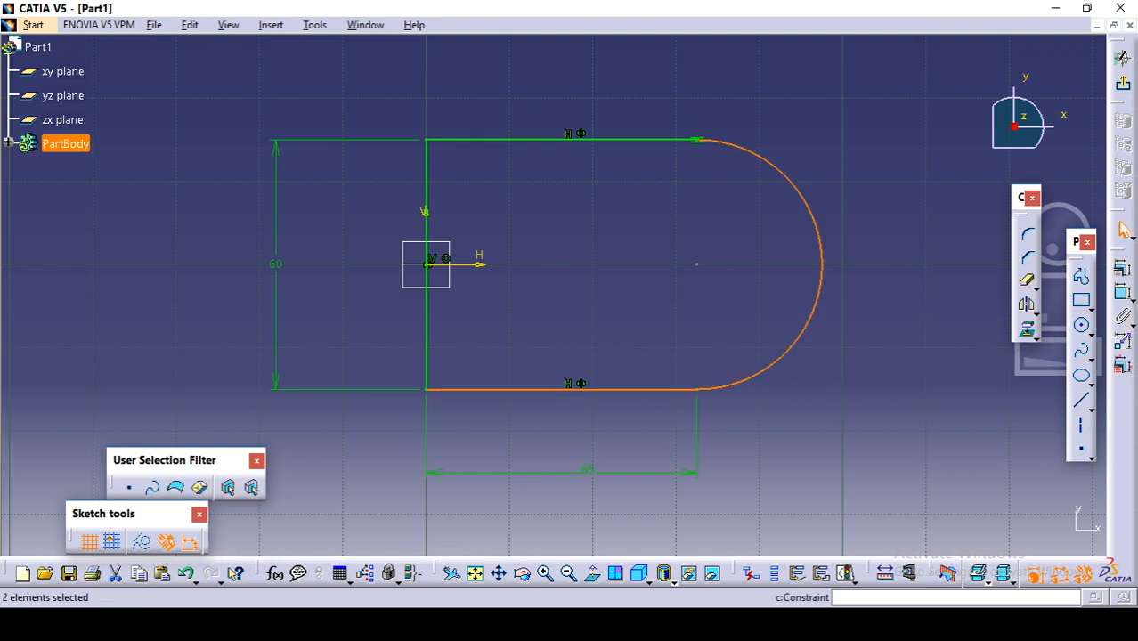
{"action": "left_click", "coordinate": [1126, 285]}
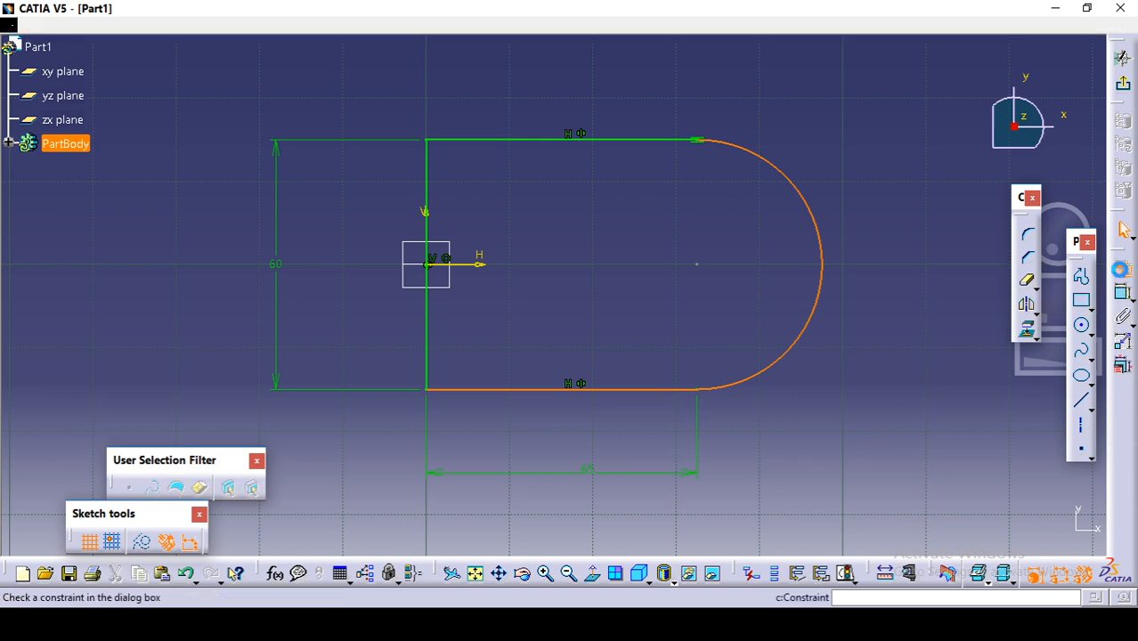
{"action": "left_click", "coordinate": [1015, 409]}
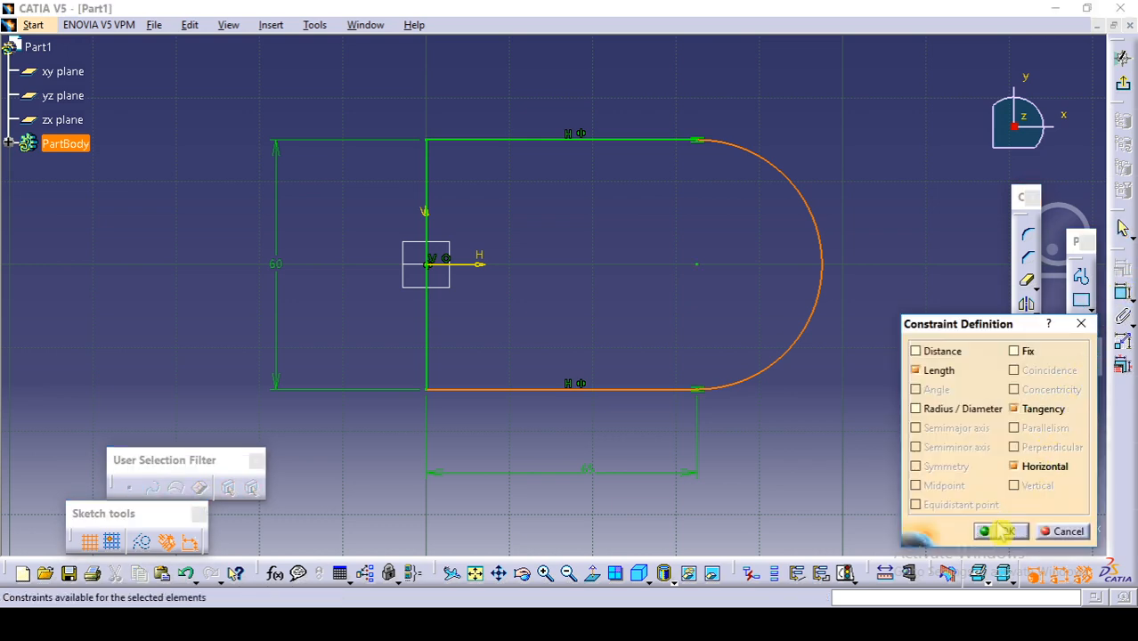
{"action": "left_click", "coordinate": [1001, 531]}
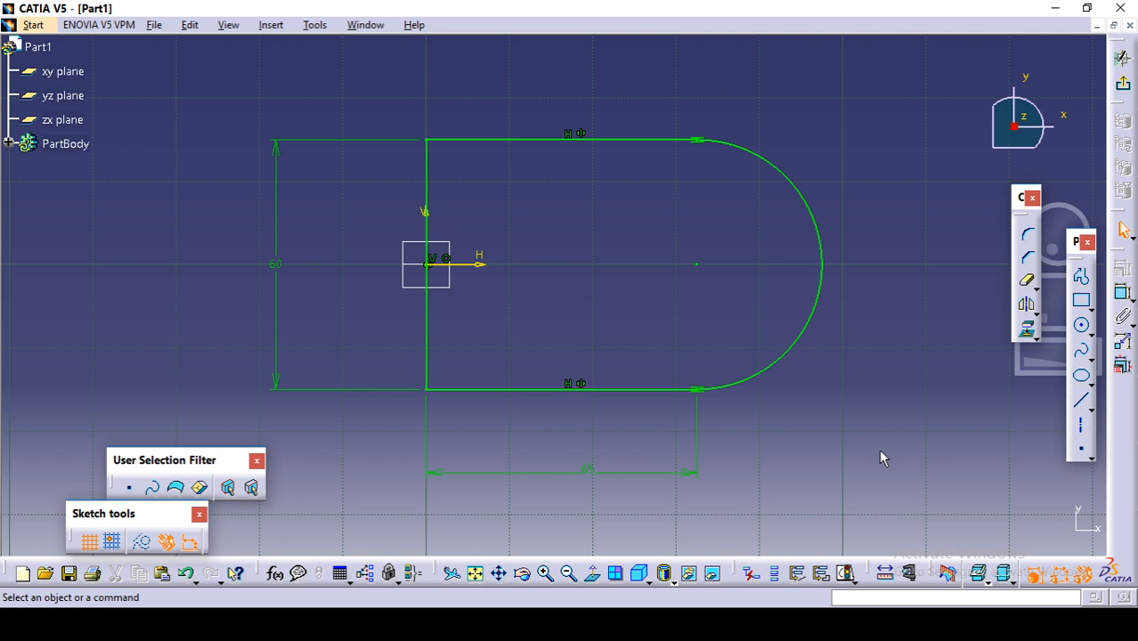
Step: Exit the base sketch and pad the round-ended profile 10 mm
{"action": "left_click", "coordinate": [595, 473]}
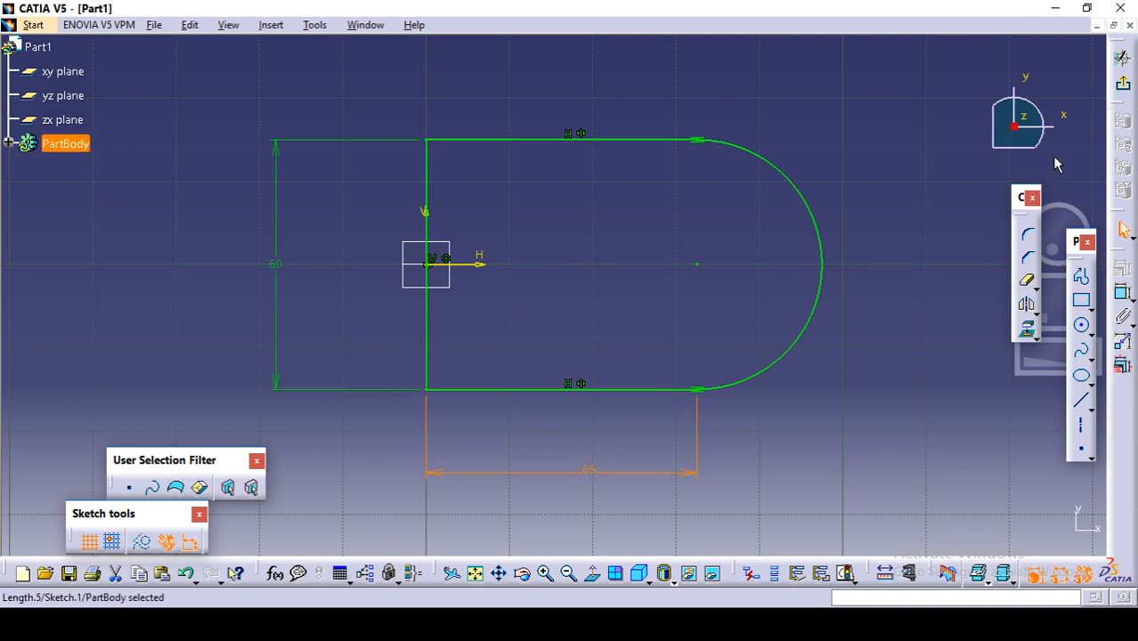
{"action": "left_click", "coordinate": [1121, 84]}
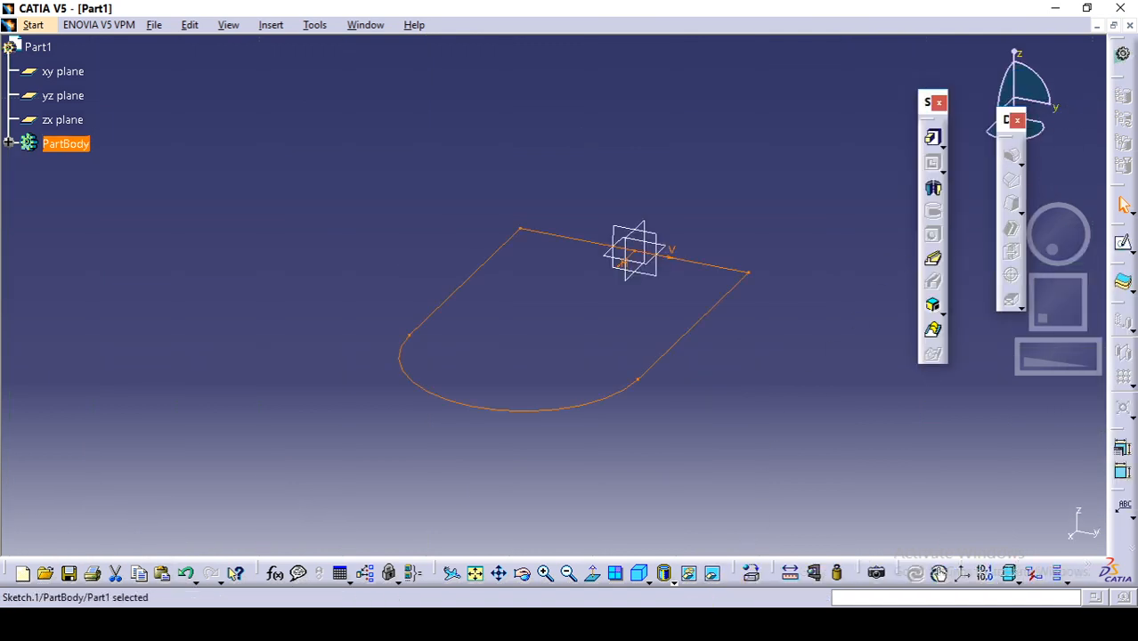
{"action": "left_click", "coordinate": [710, 624]}
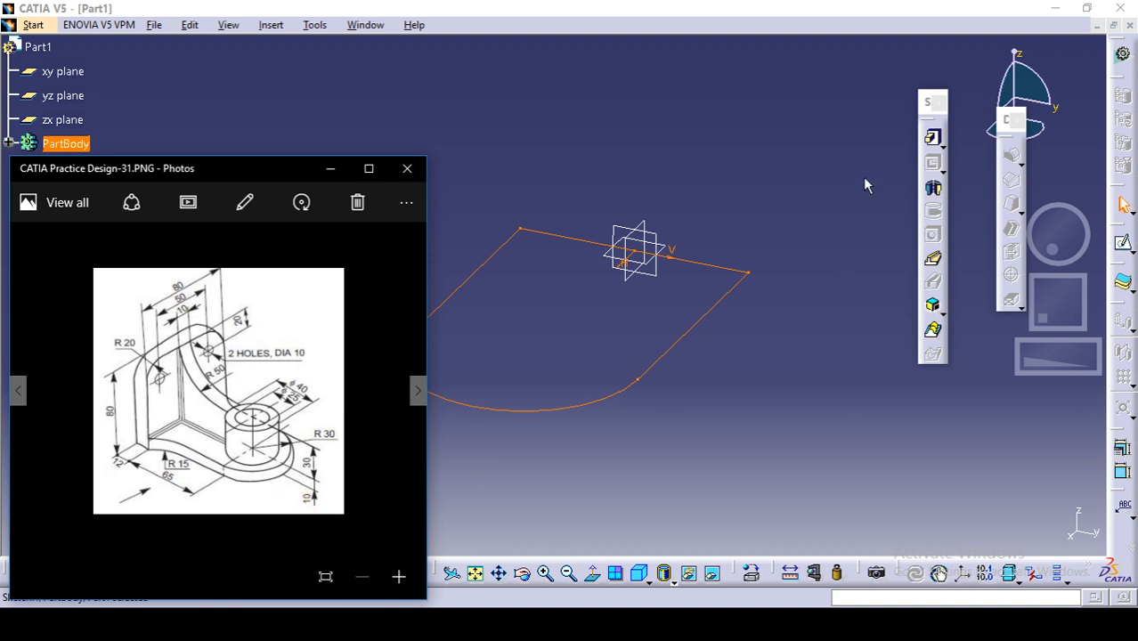
{"action": "left_click", "coordinate": [941, 155]}
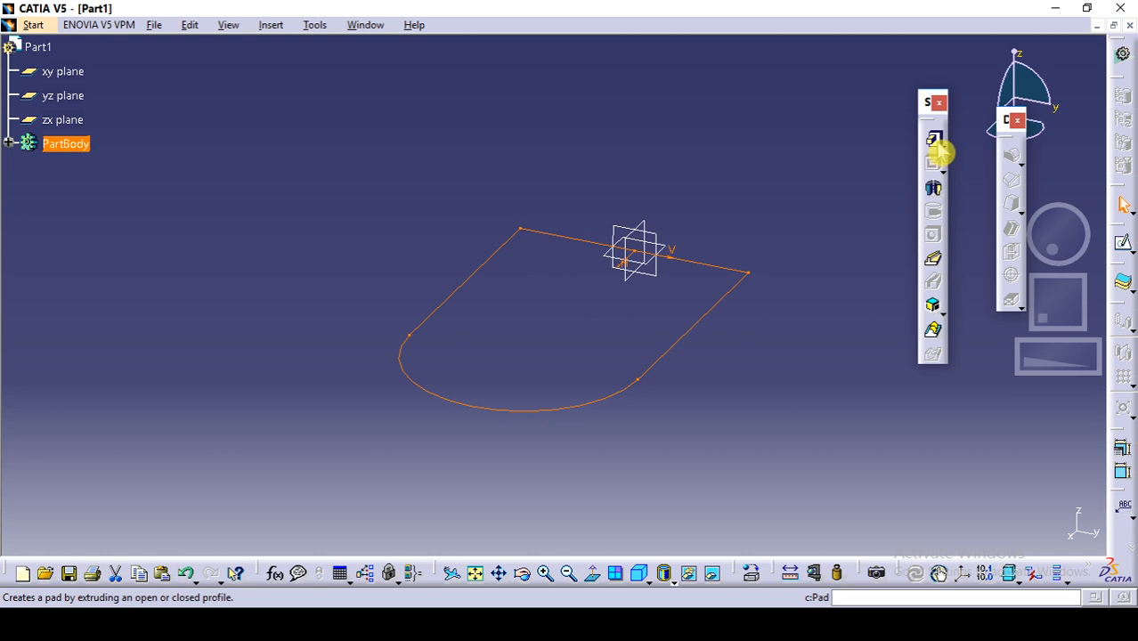
{"action": "left_click", "coordinate": [941, 153]}
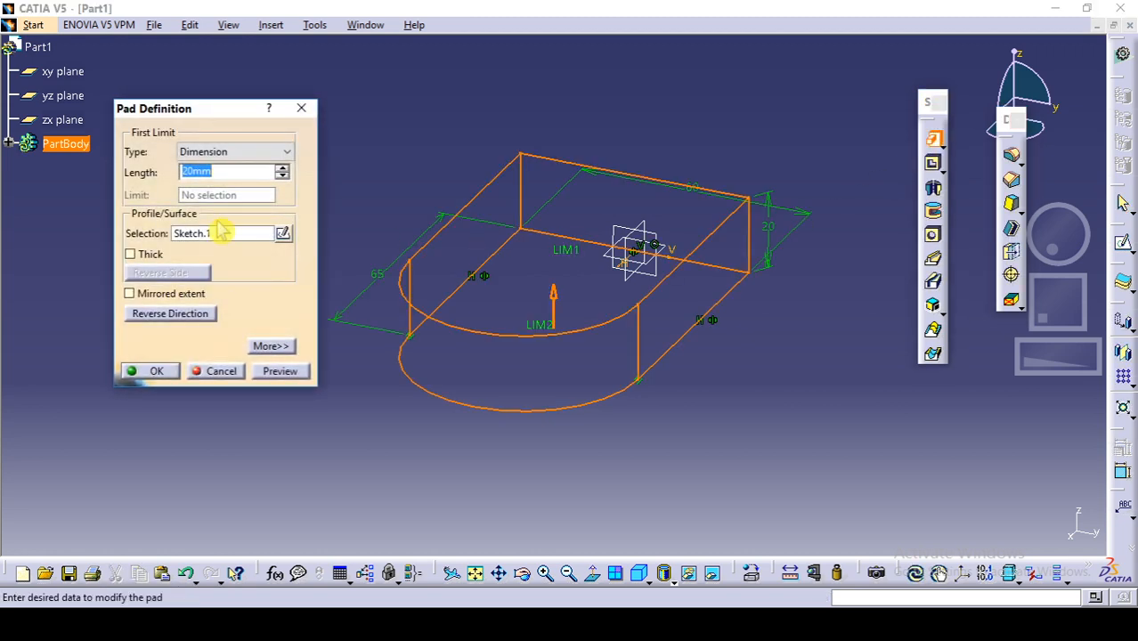
{"action": "type", "text": "10"}
{"action": "key", "text": "Return"}
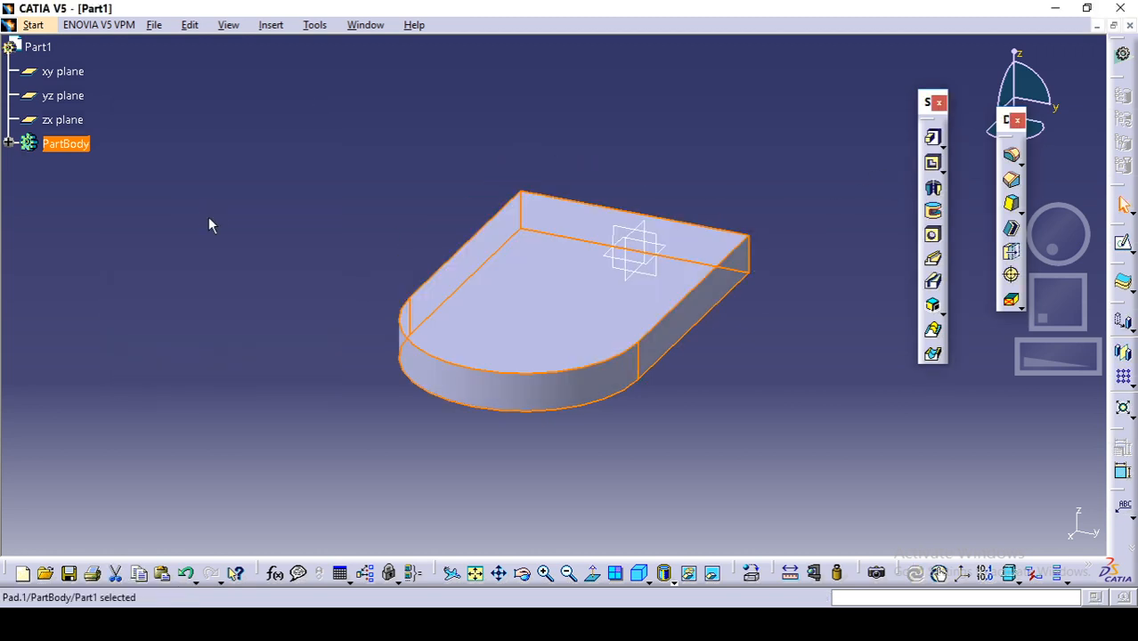
{"action": "left_click", "coordinate": [264, 236]}
Step: Check the reference drawing and start a sketch on the base plate's flat end face, opposite the rounded end
{"action": "middle_click_drag", "start_coordinate": [264, 239], "coordinate": [633, 306]}
{"action": "left_click", "coordinate": [579, 624]}
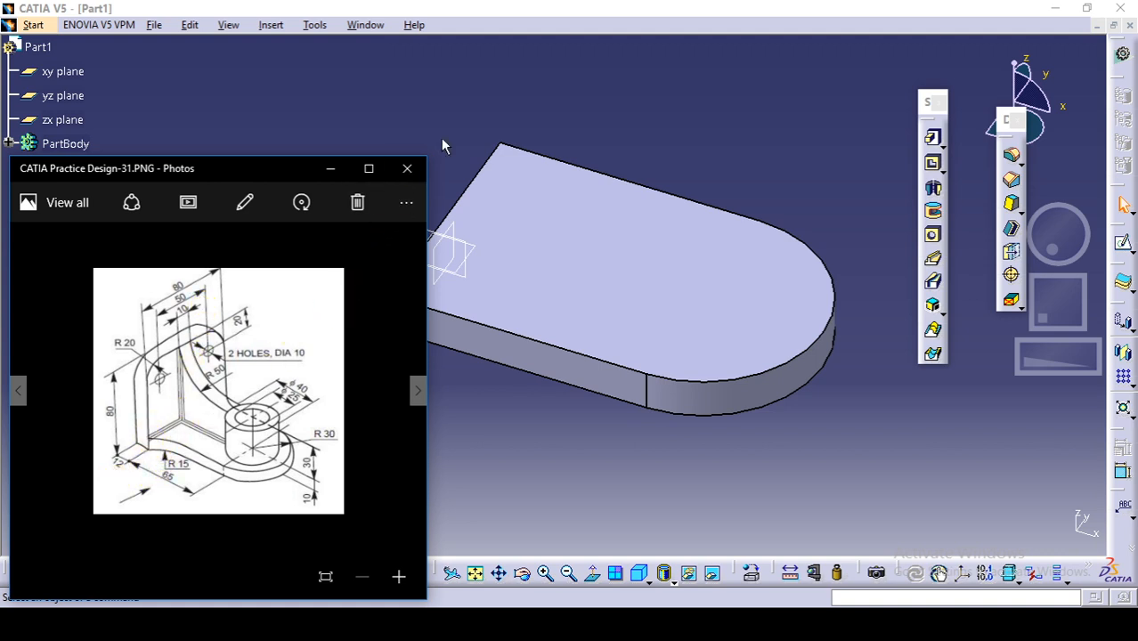
{"action": "left_click", "coordinate": [418, 196]}
{"action": "middle_click_drag", "start_coordinate": [418, 196], "coordinate": [584, 173]}
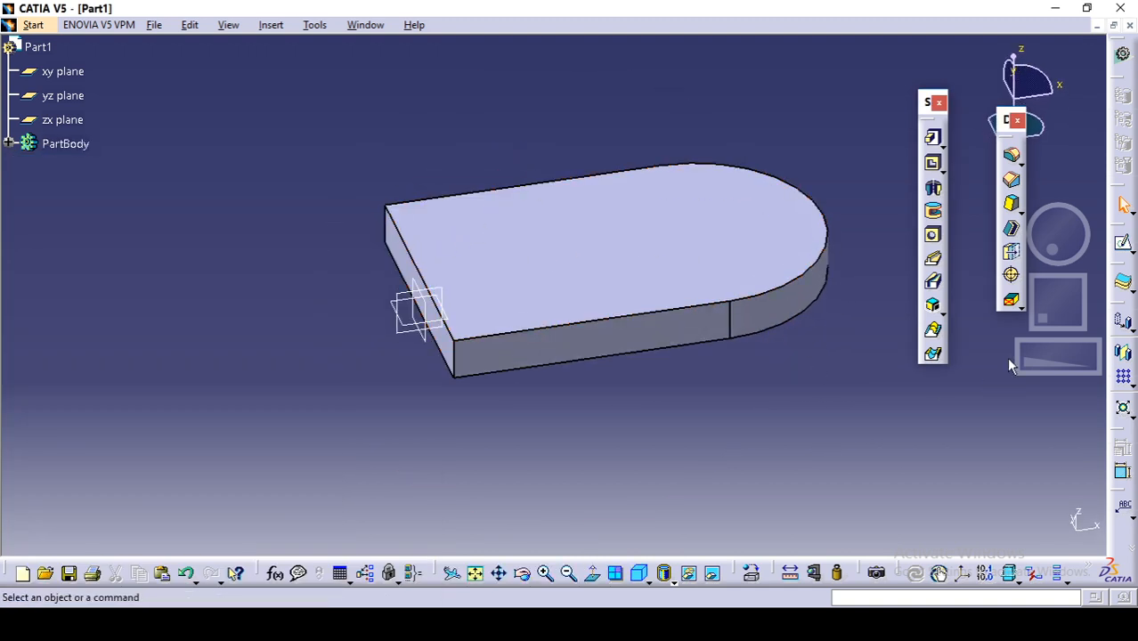
{"action": "left_click", "coordinate": [1125, 254]}
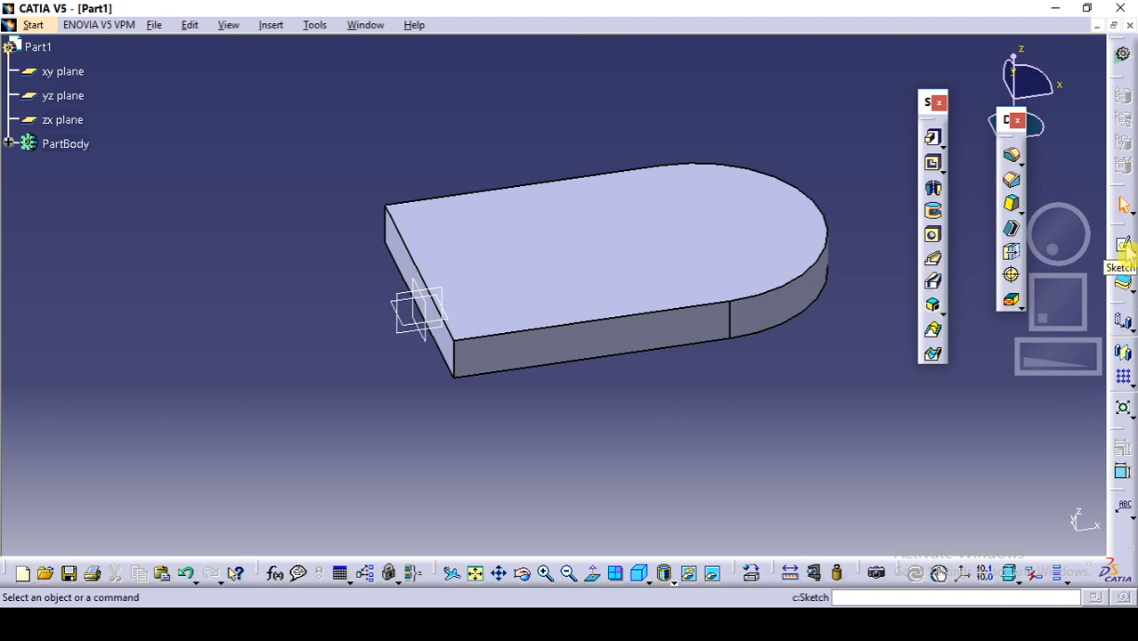
{"action": "left_click", "coordinate": [402, 262]}
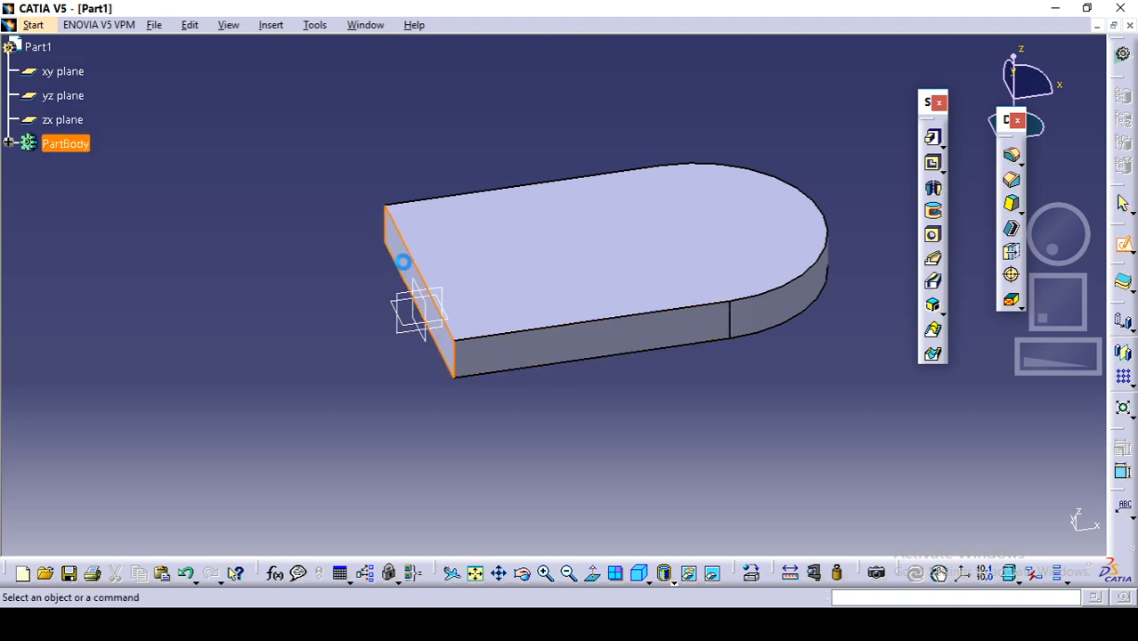
{"action": "left_click", "coordinate": [479, 574]}
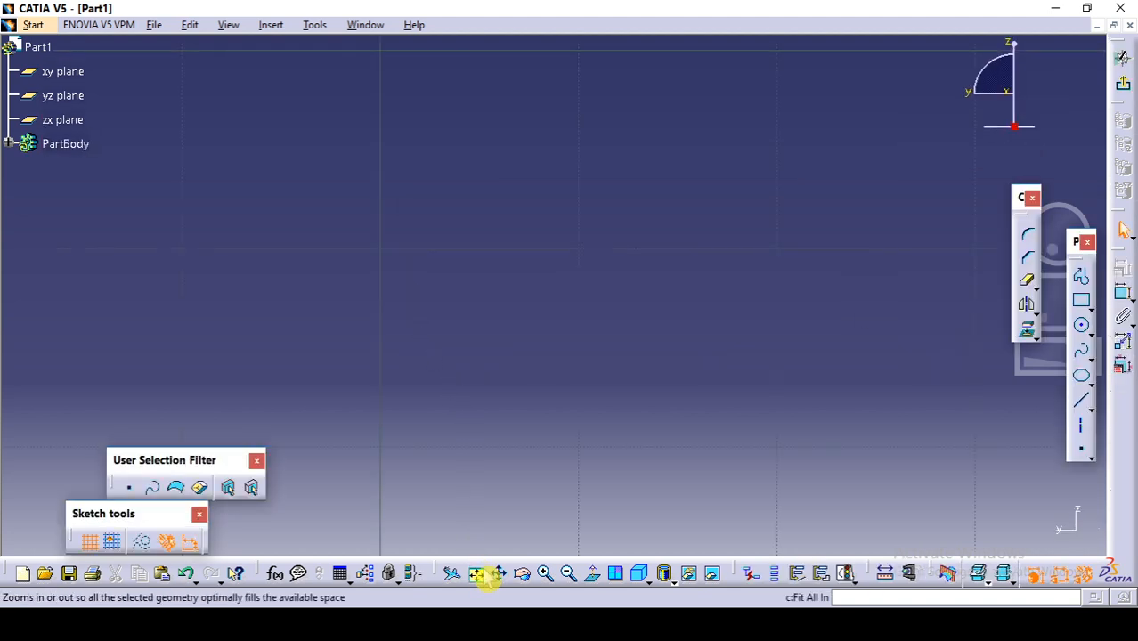
{"action": "left_click", "coordinate": [480, 575]}
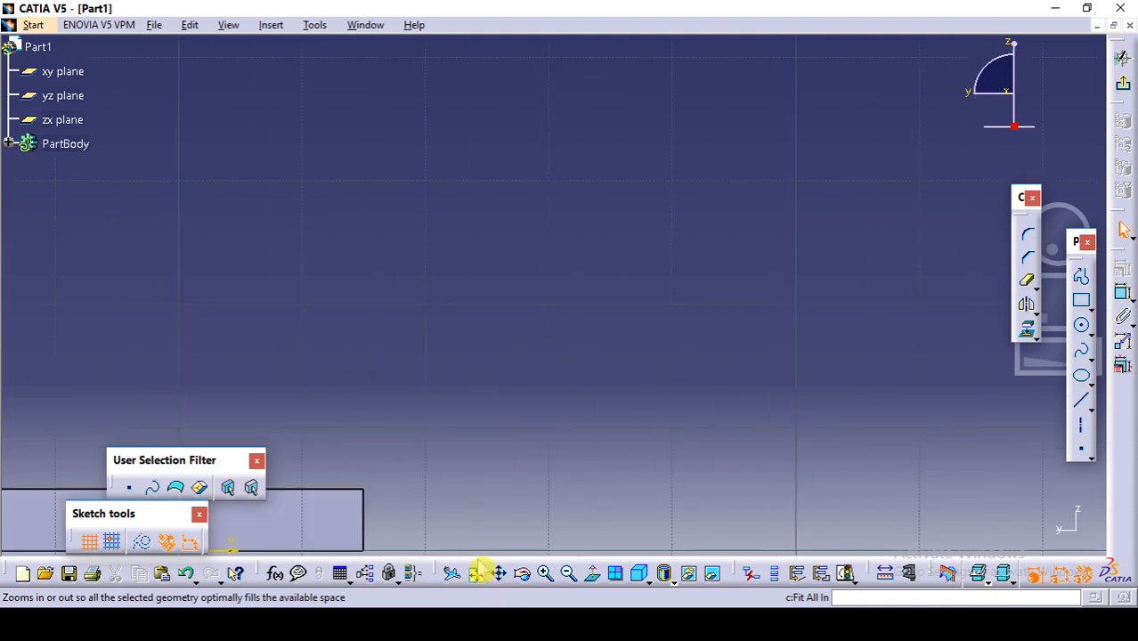
{"action": "middle_click_drag", "start_coordinate": [495, 448], "coordinate": [496, 452]}
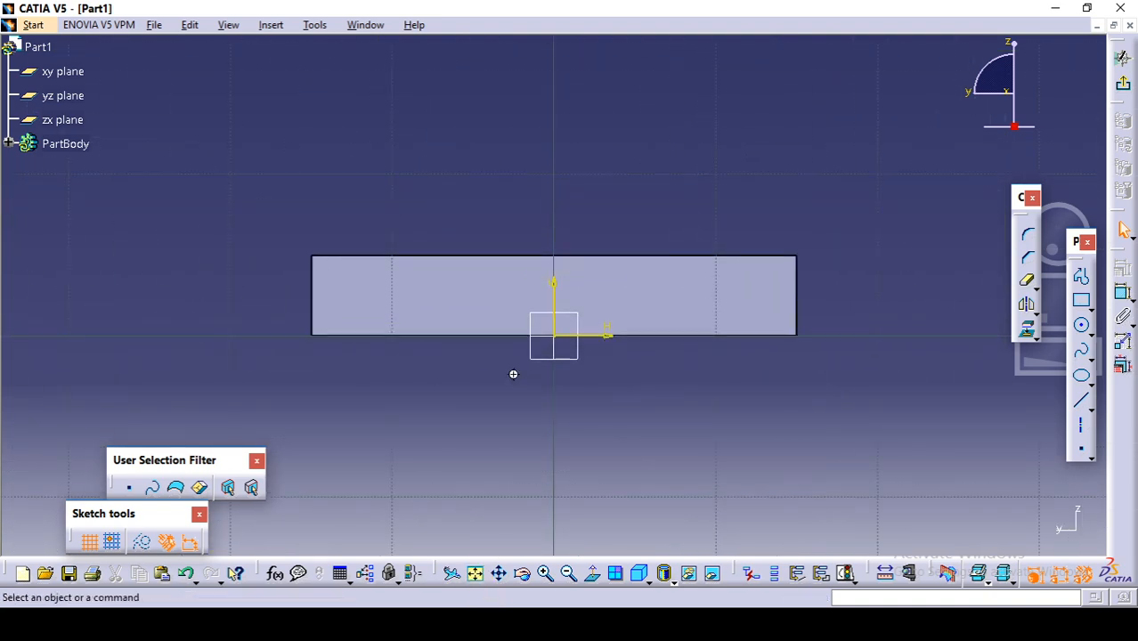
{"action": "middle_click_drag", "start_coordinate": [513, 374], "coordinate": [512, 455]}
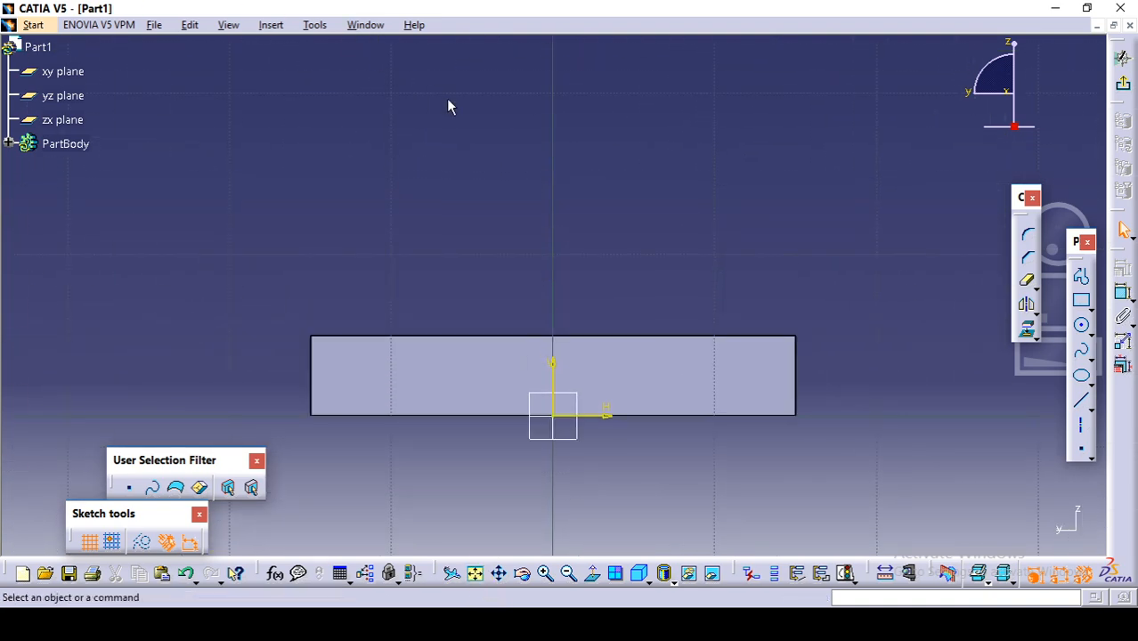
{"action": "middle_click_drag", "start_coordinate": [510, 195], "coordinate": [510, 239]}
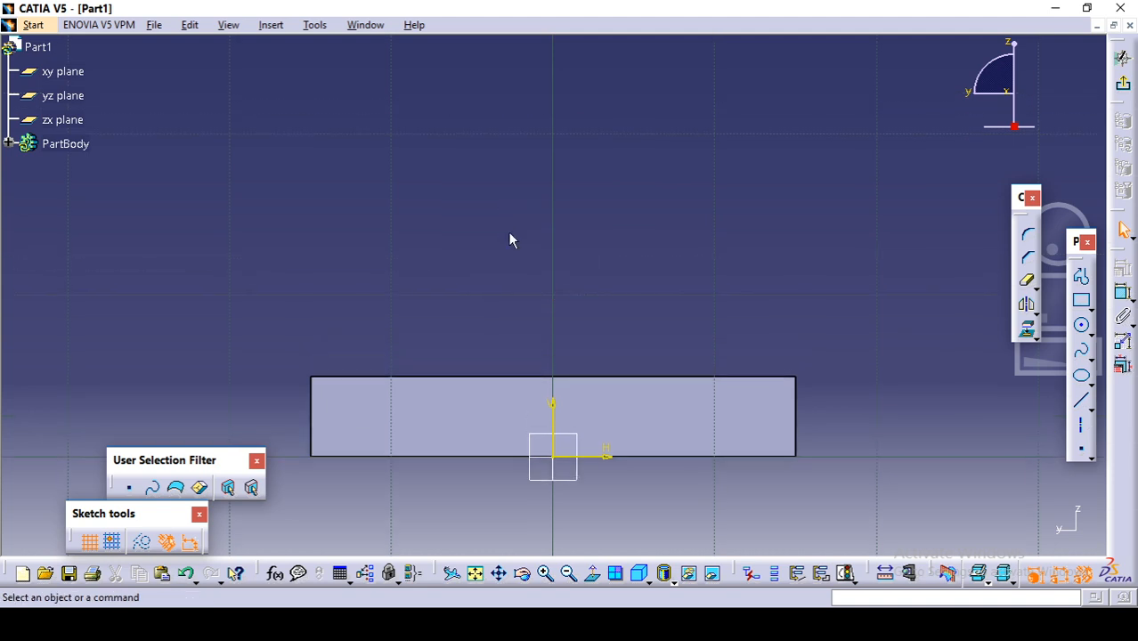
Step: Sketch a centered rectangle about 33 by 23 mm above the base plate, with its centre on the vertical axis
{"action": "left_click", "coordinate": [1090, 306]}
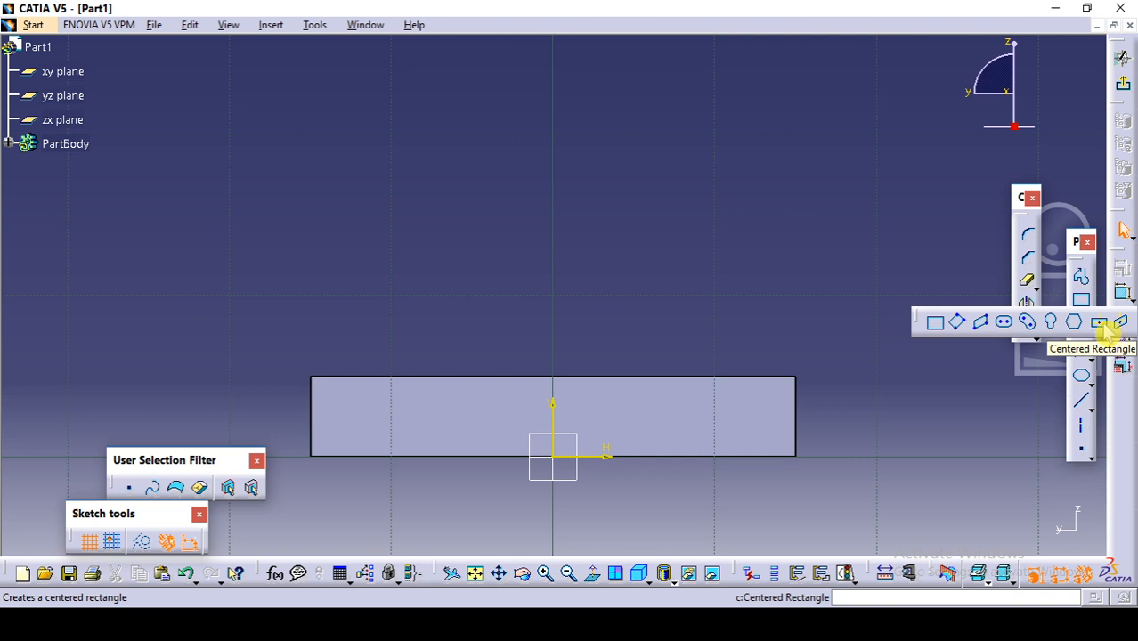
{"action": "left_click", "coordinate": [1101, 323]}
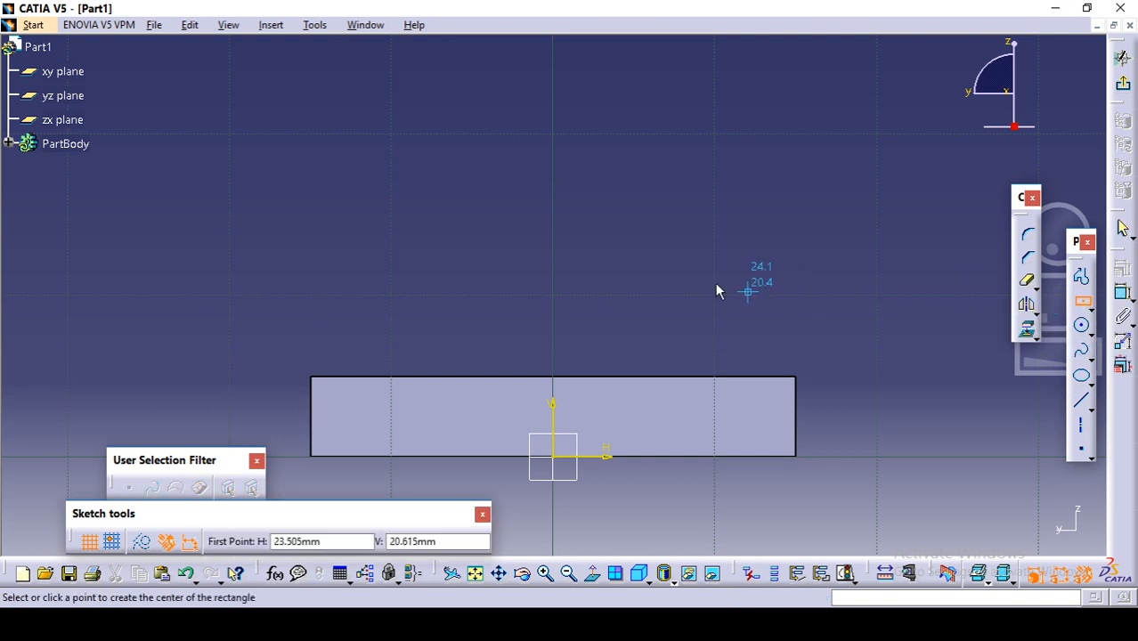
{"action": "left_click", "coordinate": [553, 187]}
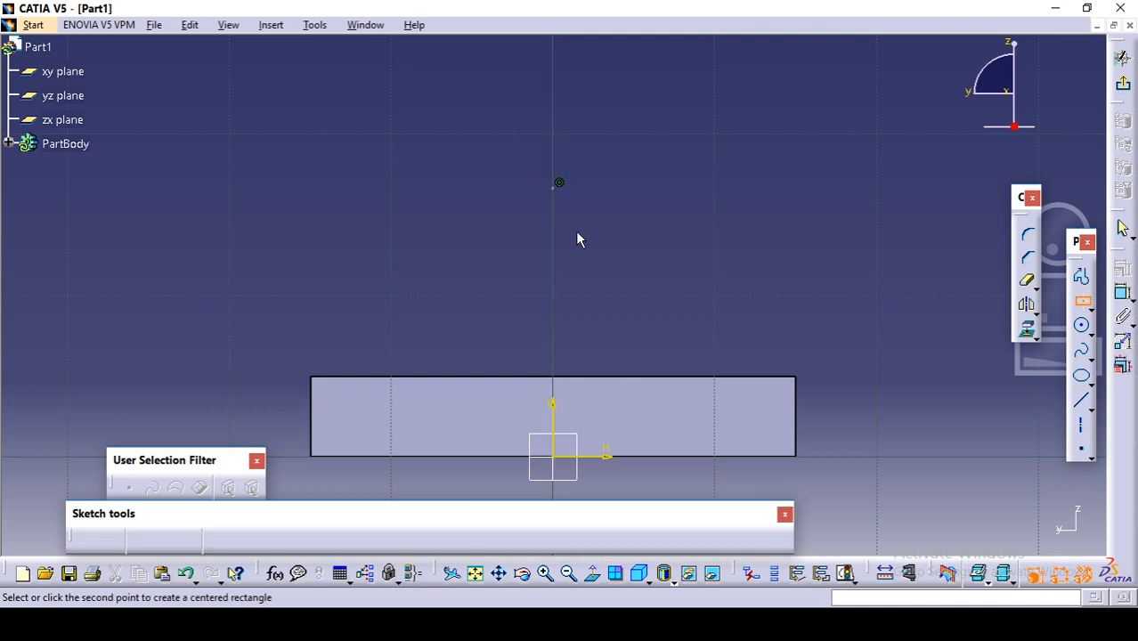
{"action": "left_click", "coordinate": [686, 280]}
{"action": "middle_click_drag", "start_coordinate": [704, 272], "coordinate": [706, 345], "text": "ctrl"}
{"action": "left_click", "coordinate": [755, 310]}
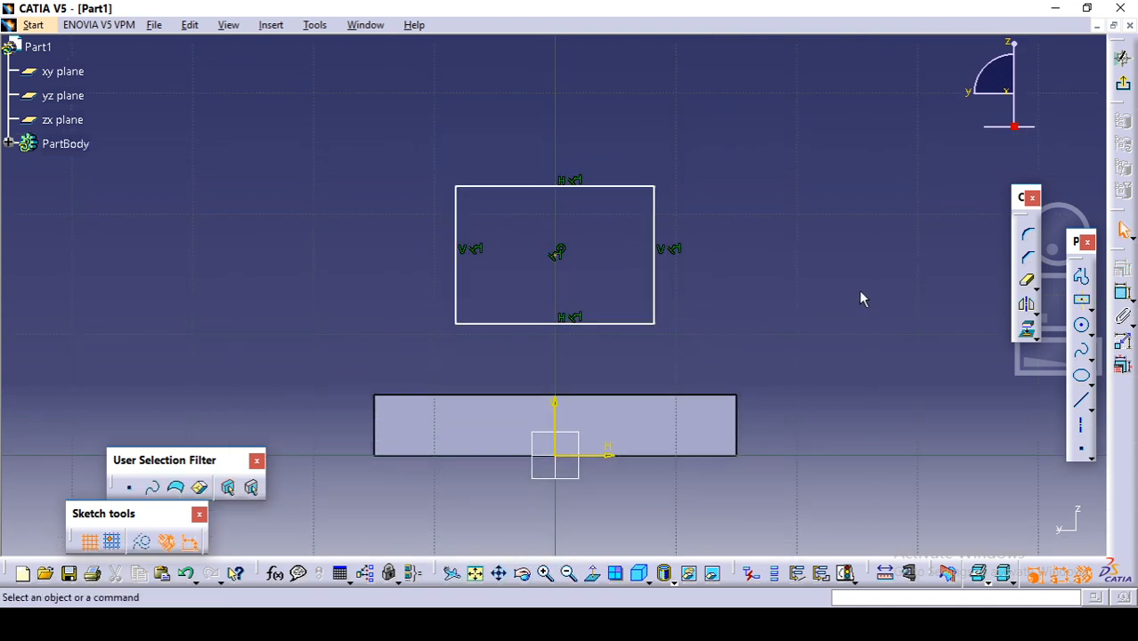
Step: Dimension the rectangle's upper horizontal edge and set its length to 80 mm
{"action": "left_click", "coordinate": [1124, 296]}
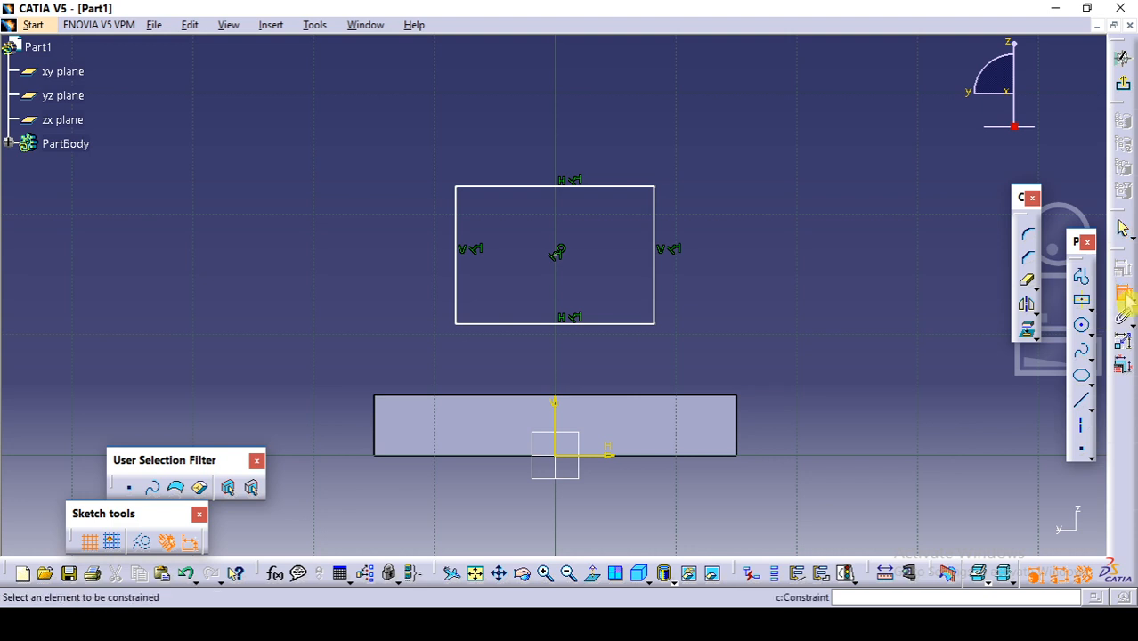
{"action": "left_click", "coordinate": [528, 186]}
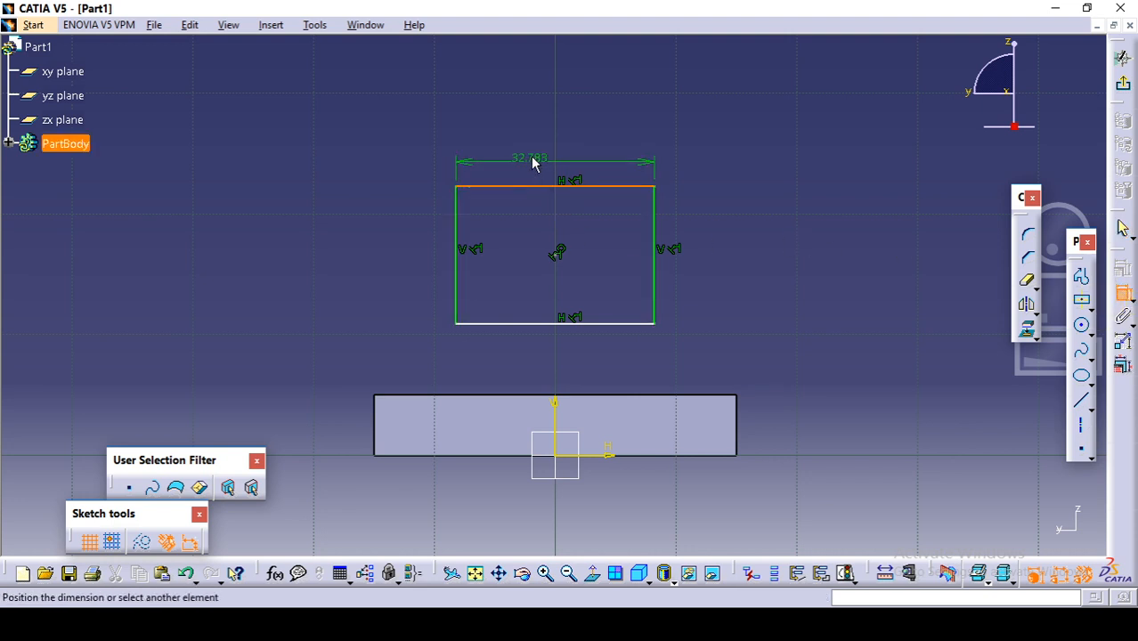
{"action": "left_click", "coordinate": [536, 159]}
{"action": "double_click", "coordinate": [534, 157]}
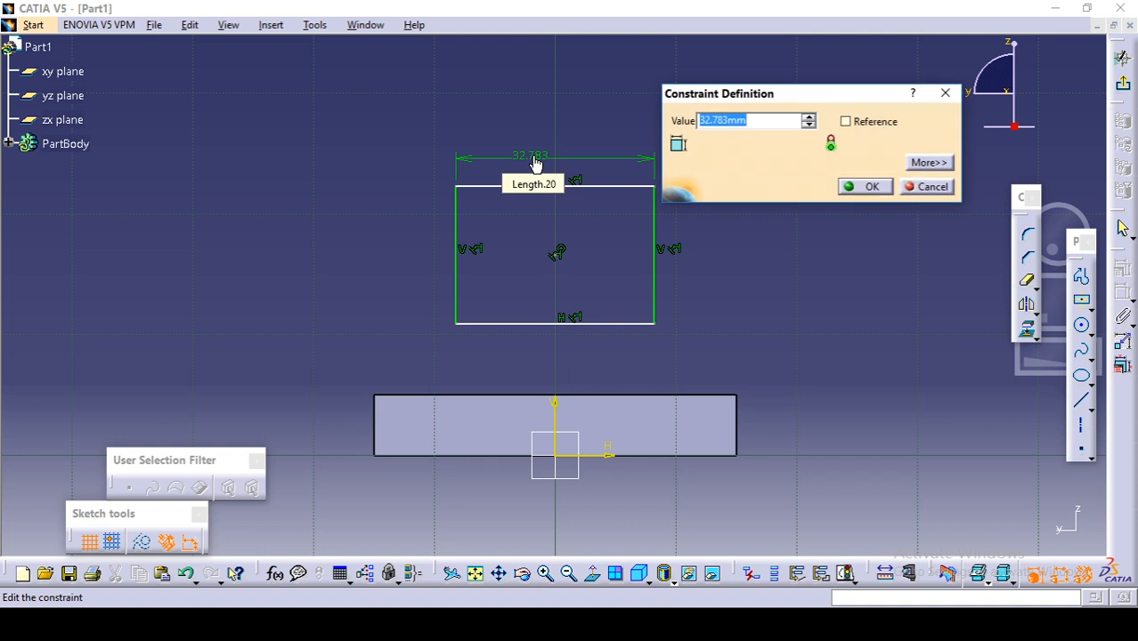
{"action": "type", "text": "20"}
{"action": "key", "text": "Return"}
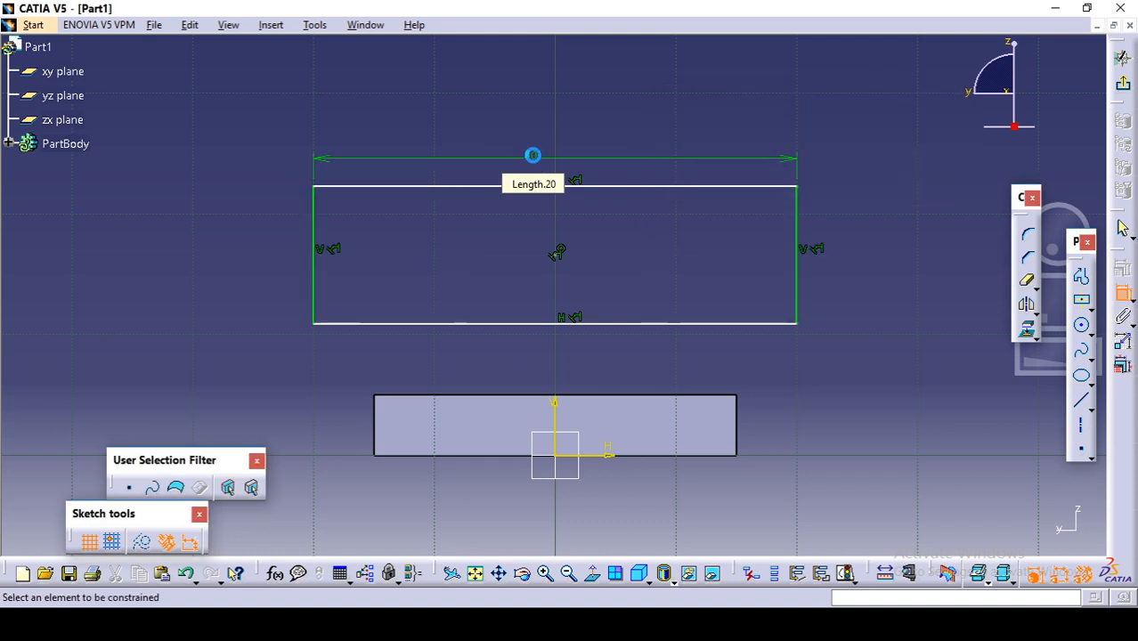
Step: Dimension one of the rectangle's vertical edges and set the height to 80 mm
{"action": "left_click", "coordinate": [796, 276]}
{"action": "left_click", "coordinate": [878, 291]}
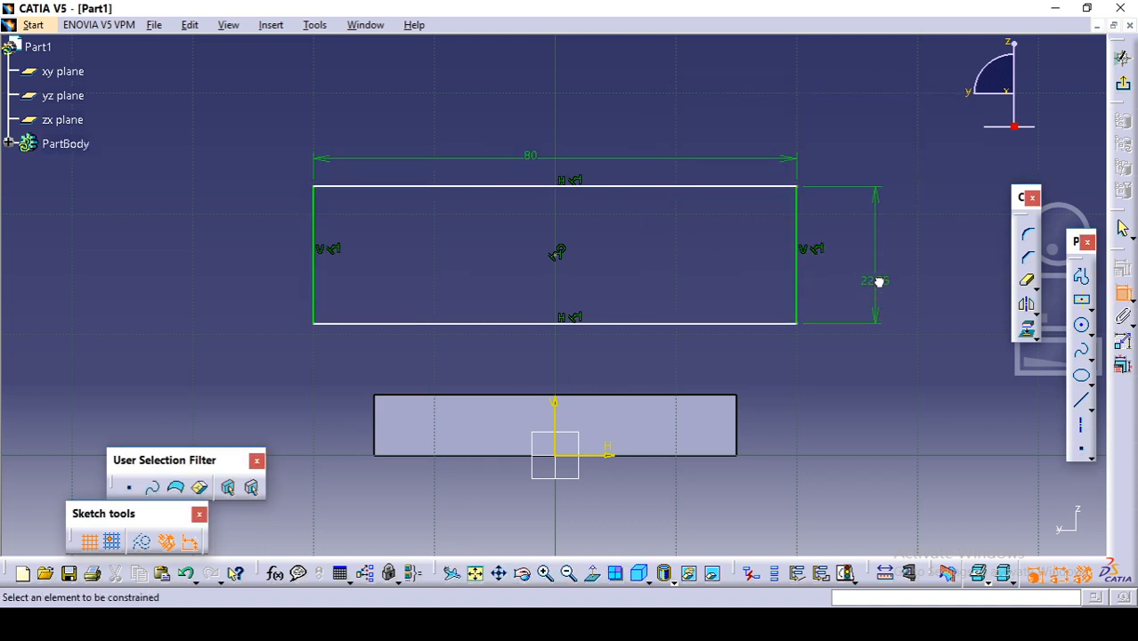
{"action": "double_click", "coordinate": [877, 285]}
{"action": "type", "text": "80"}
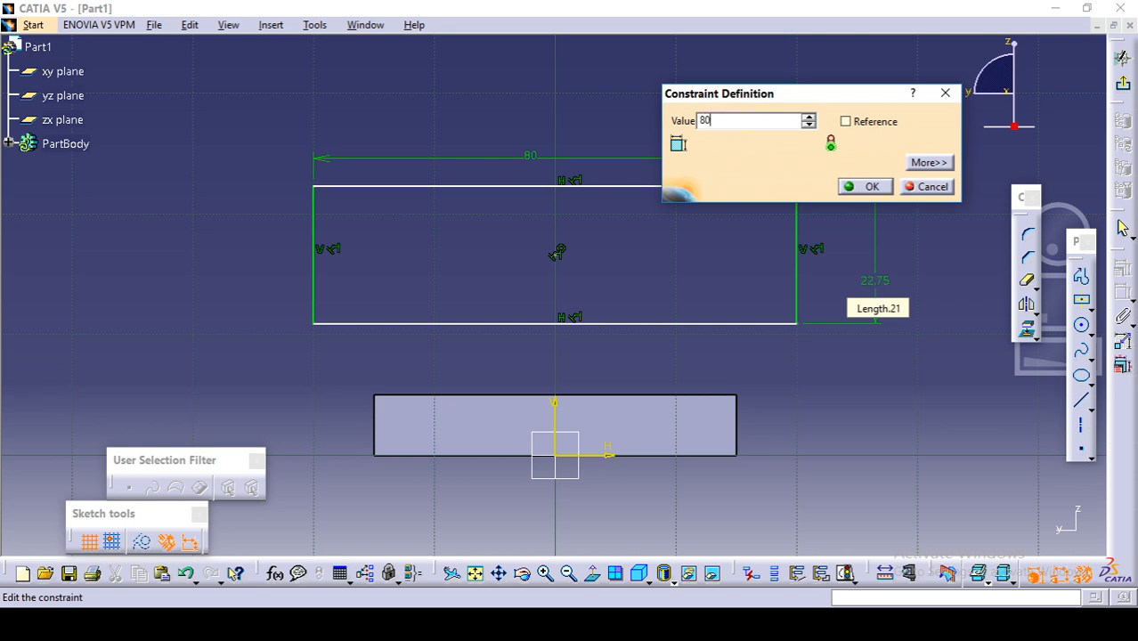
{"action": "key", "text": "Return"}
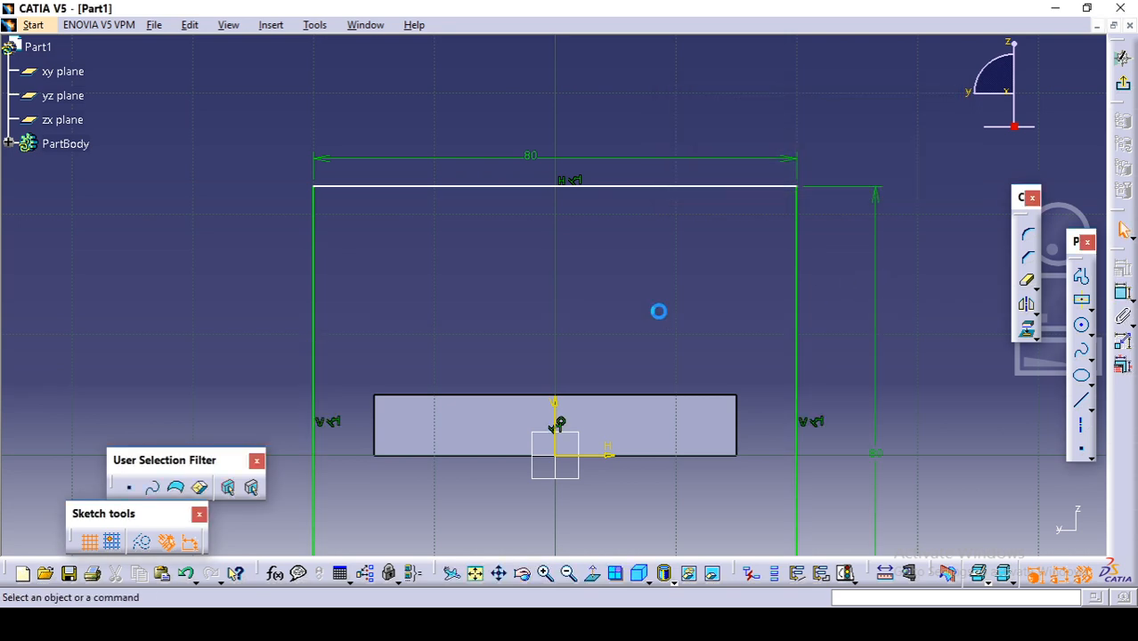
Step: Constrain the lower edge of the 80 mm square to be coincident with the sketch's horizontal axis
{"action": "middle_click_drag", "start_coordinate": [660, 318], "coordinate": [655, 369]}
{"action": "middle_click_drag", "start_coordinate": [652, 412], "coordinate": [664, 348]}
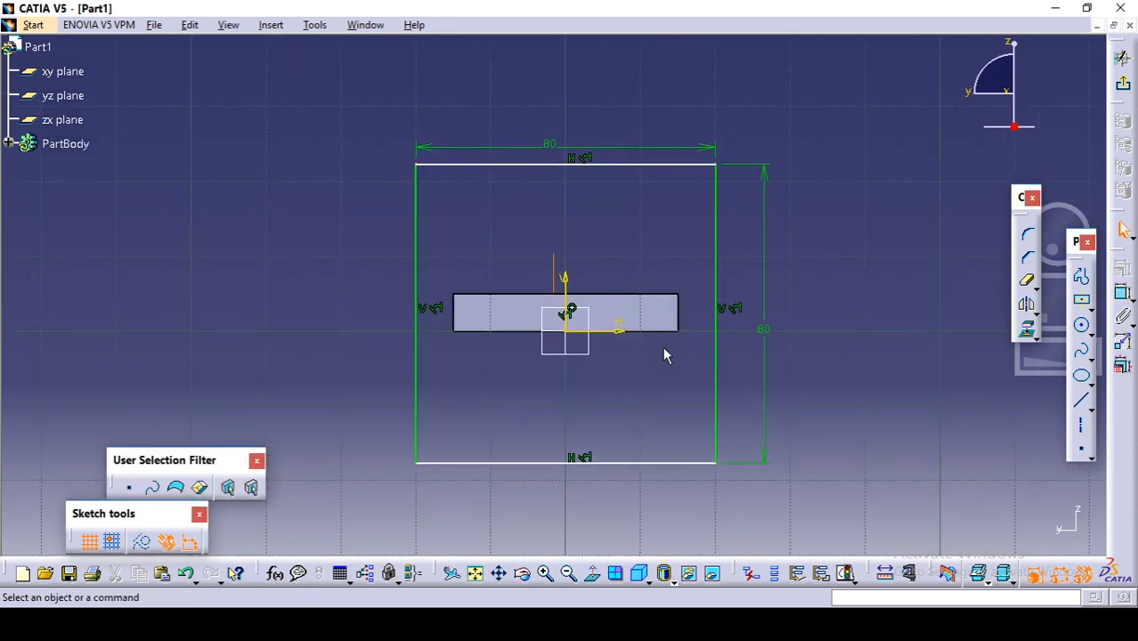
{"action": "left_click", "coordinate": [624, 461]}
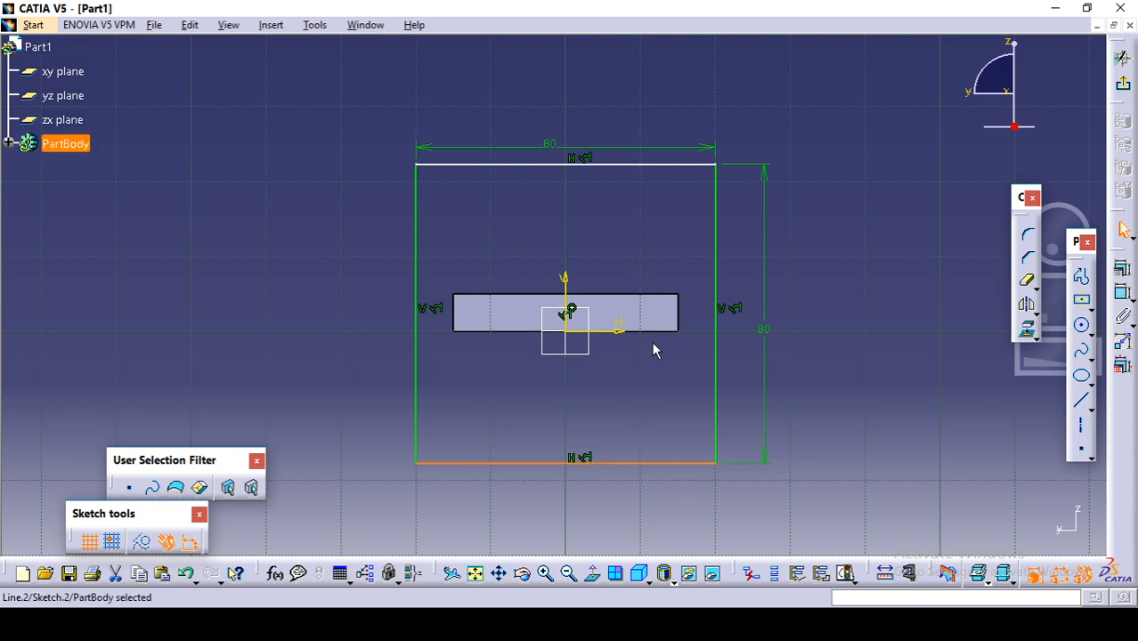
{"action": "left_click", "coordinate": [621, 331], "text": "ctrl"}
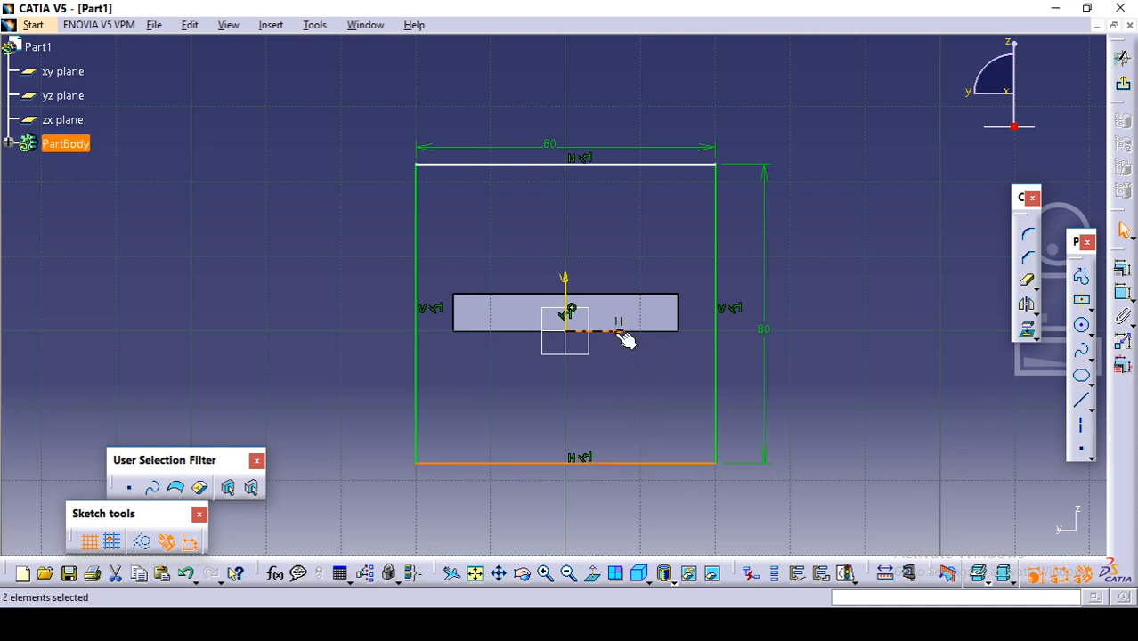
{"action": "left_click", "coordinate": [1125, 283]}
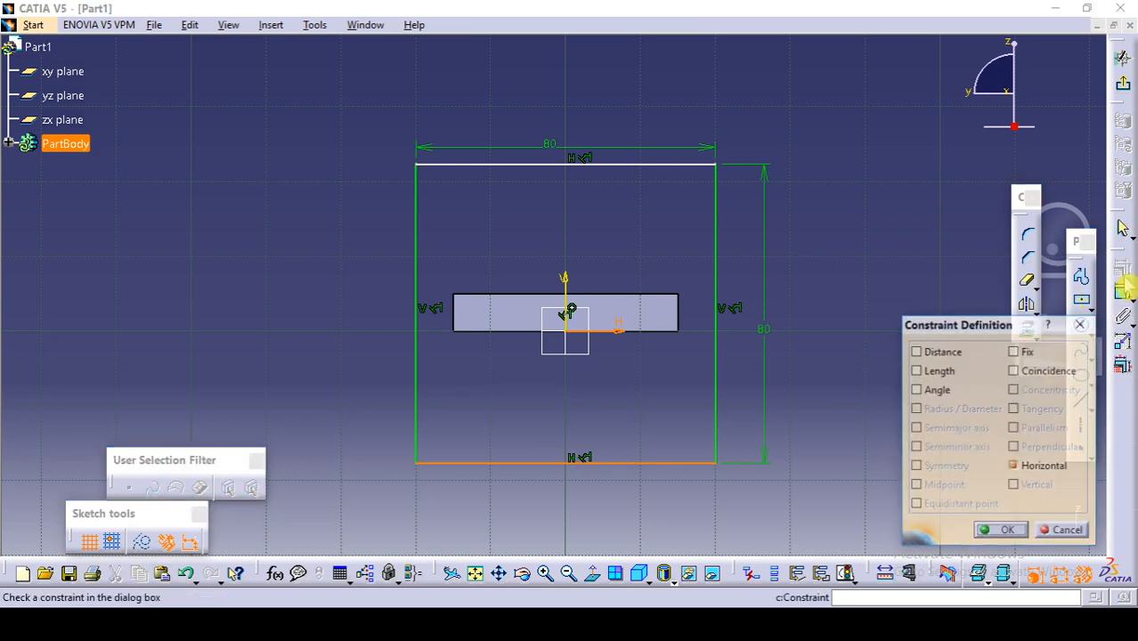
{"action": "left_click", "coordinate": [1069, 371]}
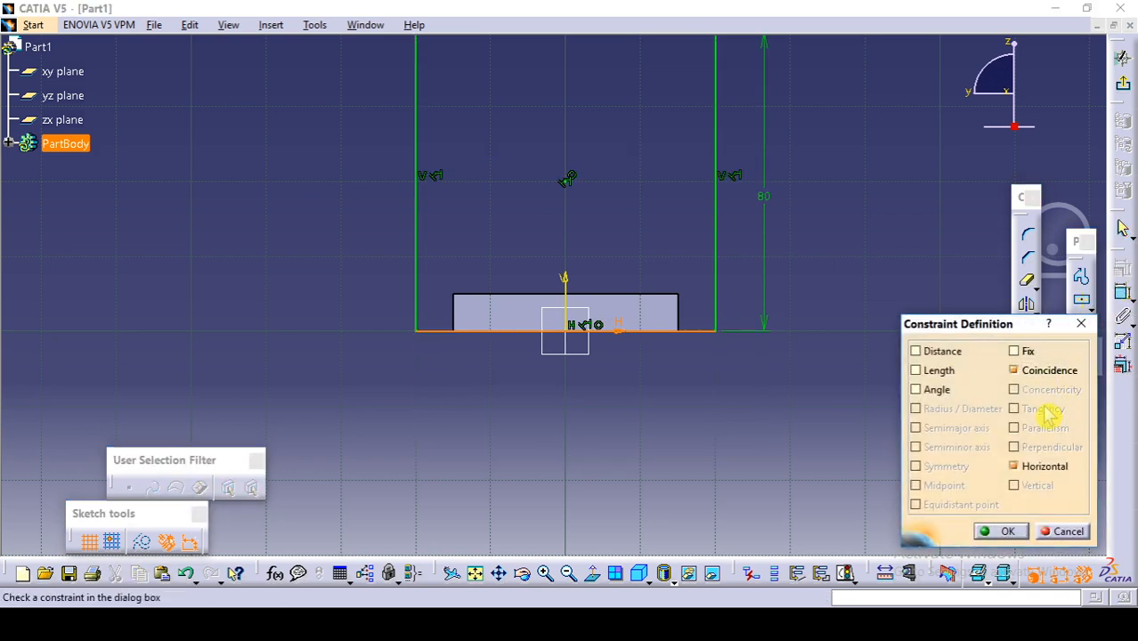
{"action": "left_click", "coordinate": [1001, 531]}
{"action": "mouse_move", "coordinate": [837, 447]}
{"action": "middle_mouse_down"}
{"action": "mouse_move", "coordinate": [835, 494]}
{"action": "mouse_move", "coordinate": [813, 444]}
{"action": "mouse_move", "coordinate": [818, 410]}
{"action": "middle_mouse_up"}
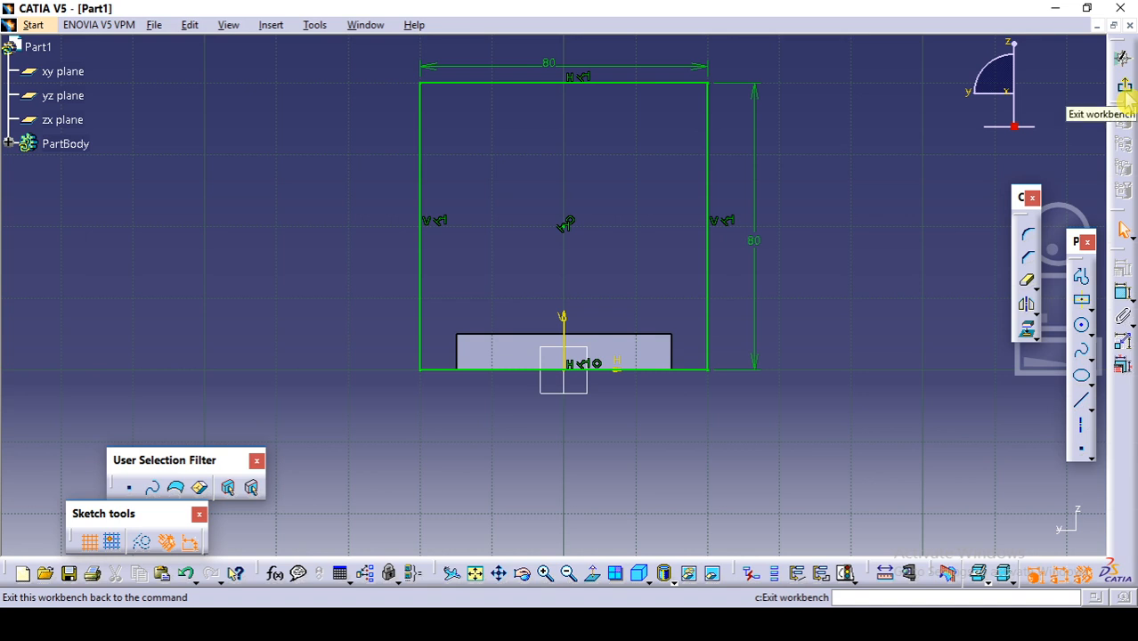
Step: Exit the sketch and pad the square profile 12 mm outward from the base's flat end to form the upright plate
{"action": "left_click", "coordinate": [1124, 95]}
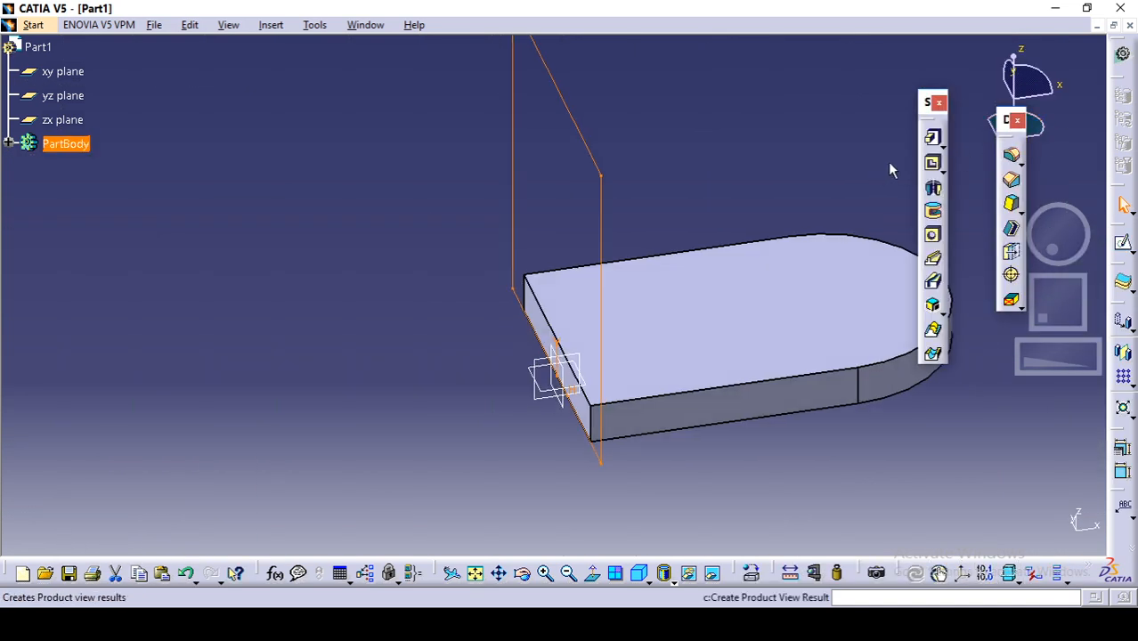
{"action": "left_click", "coordinate": [939, 150]}
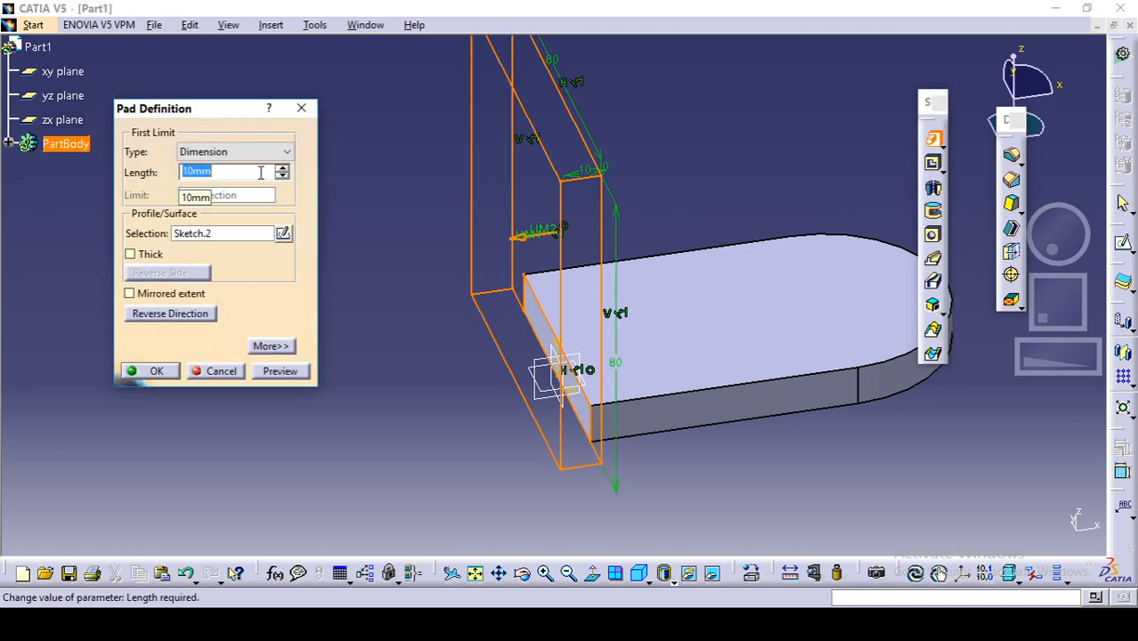
{"action": "key", "text": "Return"}
{"action": "left_click", "coordinate": [263, 175]}
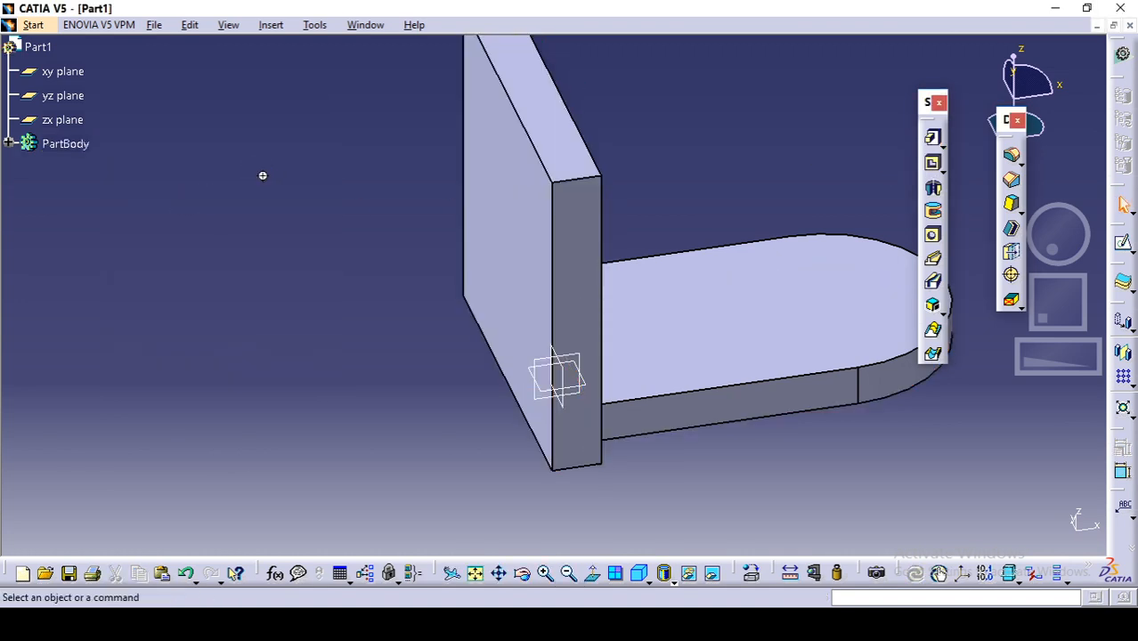
{"action": "middle_click_drag", "start_coordinate": [262, 173], "coordinate": [246, 315]}
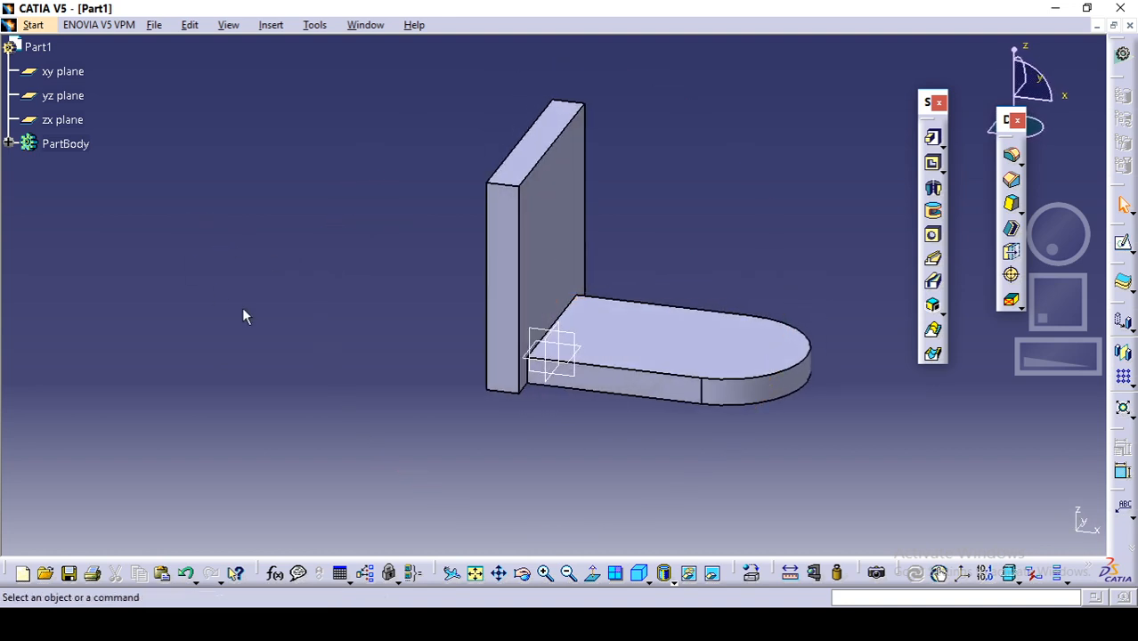
{"action": "middle_click_drag", "start_coordinate": [407, 319], "coordinate": [293, 348]}
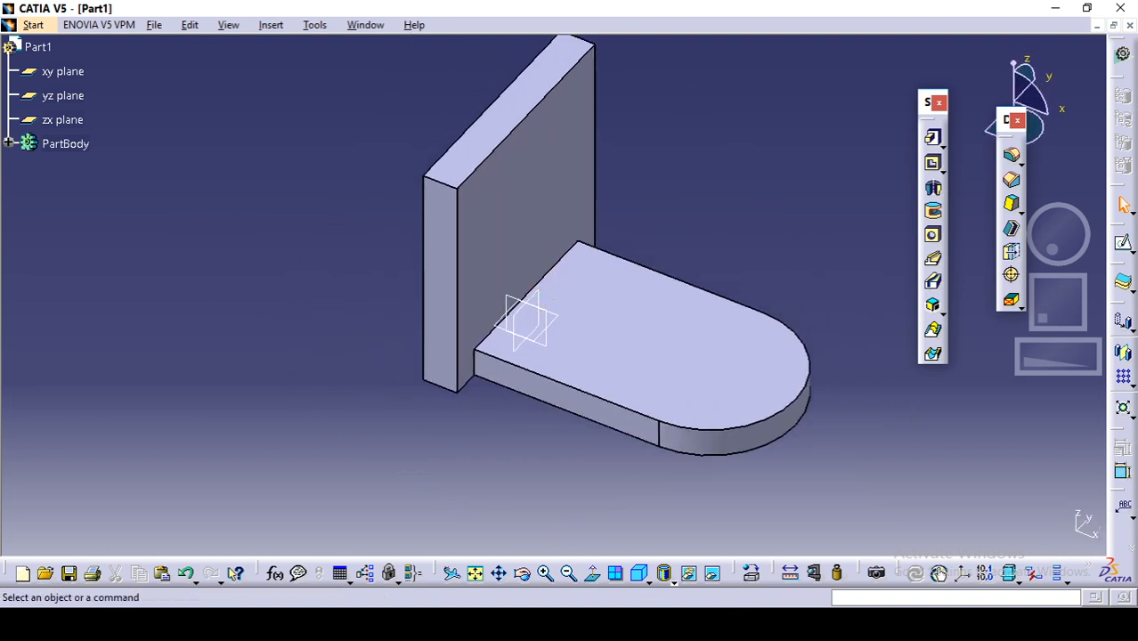
Step: Check the reference drawing, start an Edge Fillet, and select both vertical corner edges where the base's sides meet the upright plate
{"action": "key", "text": "alt+Tab"}
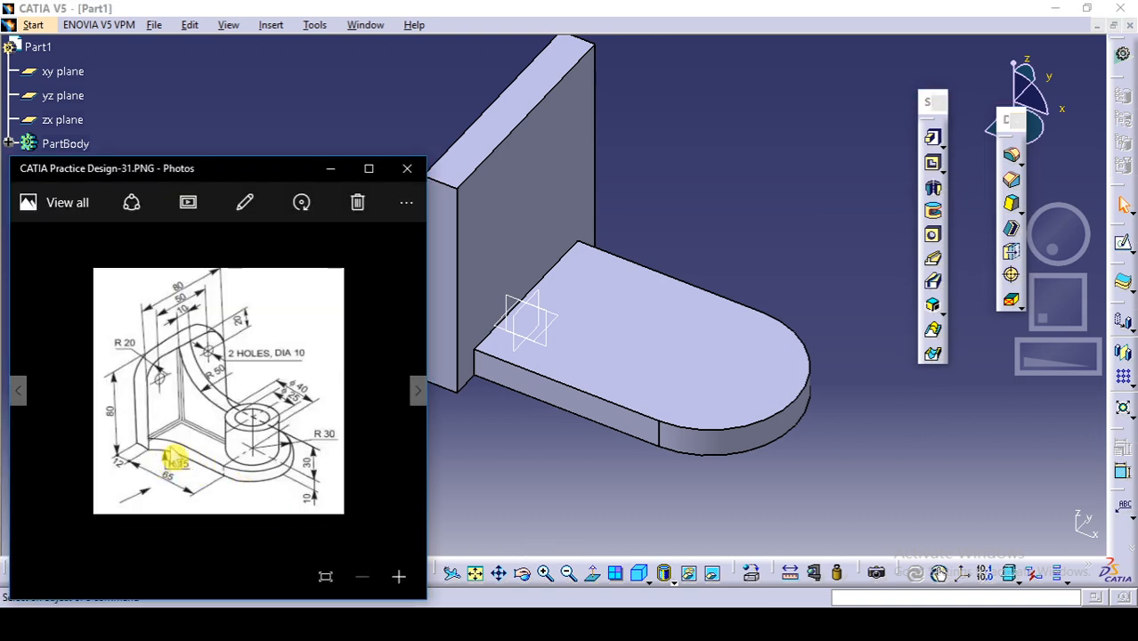
{"action": "left_click", "coordinate": [532, 453]}
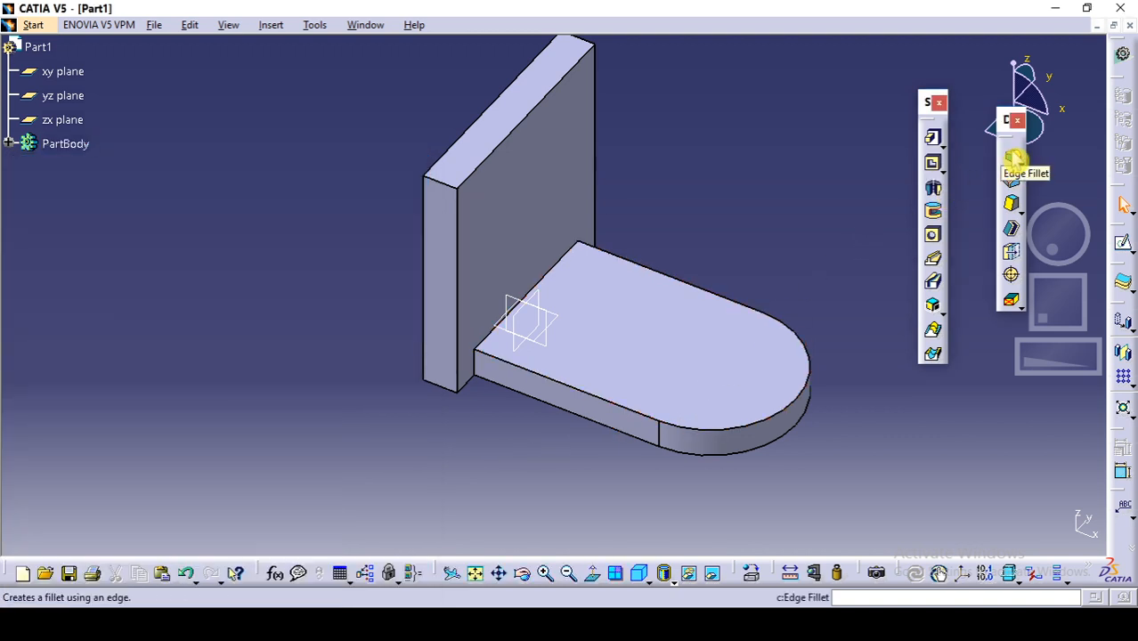
{"action": "left_click", "coordinate": [1013, 159]}
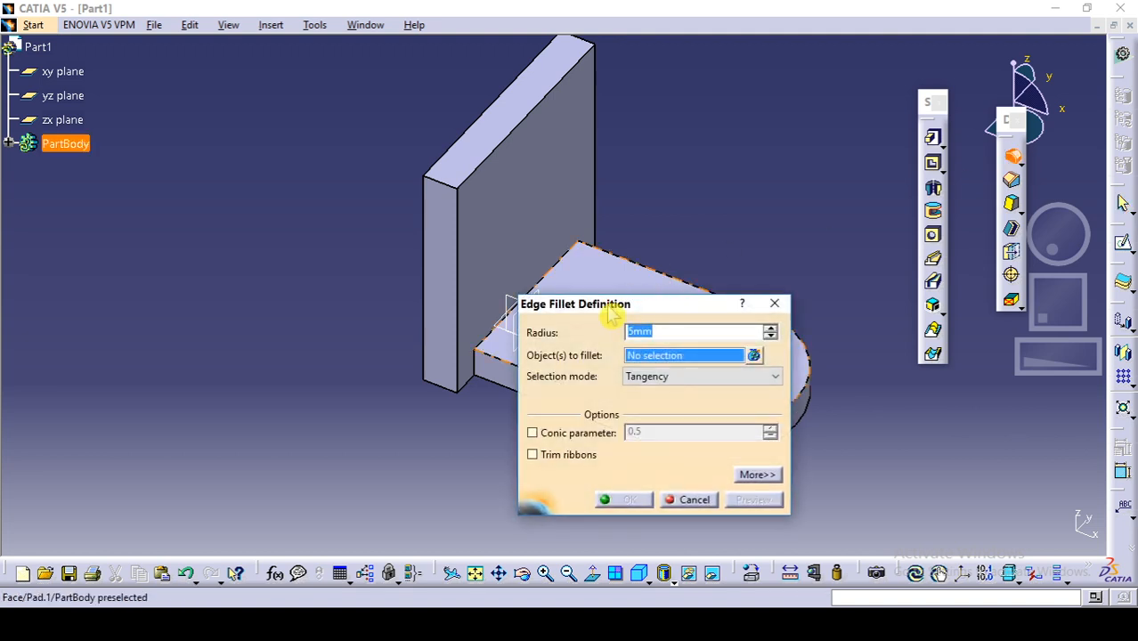
{"action": "left_click", "coordinate": [473, 365]}
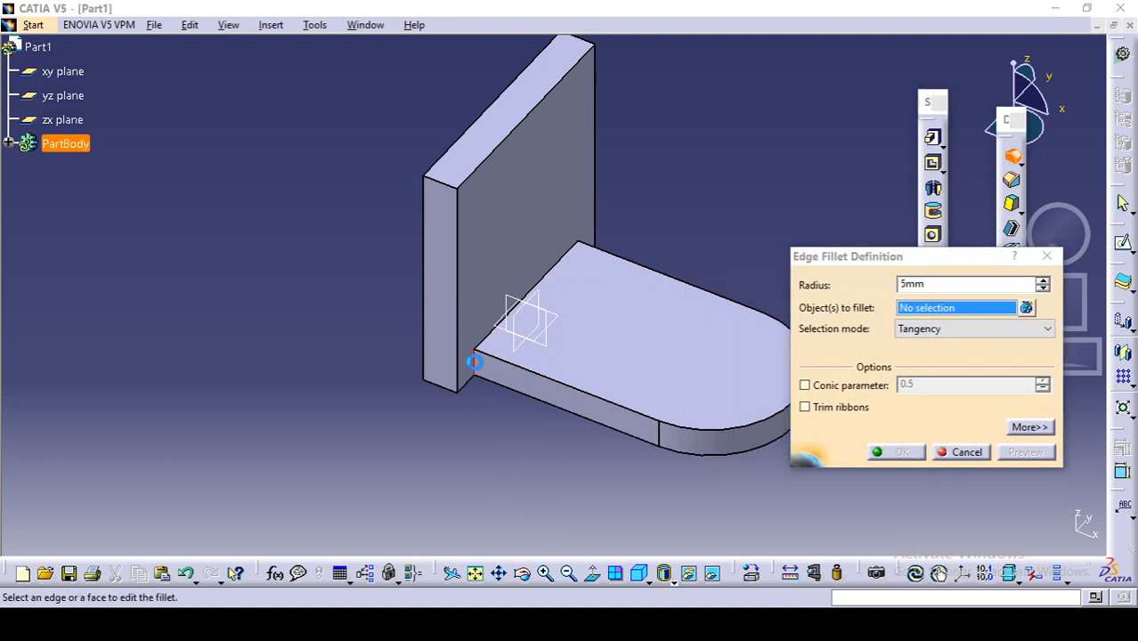
{"action": "middle_click_drag", "start_coordinate": [518, 452], "coordinate": [226, 400]}
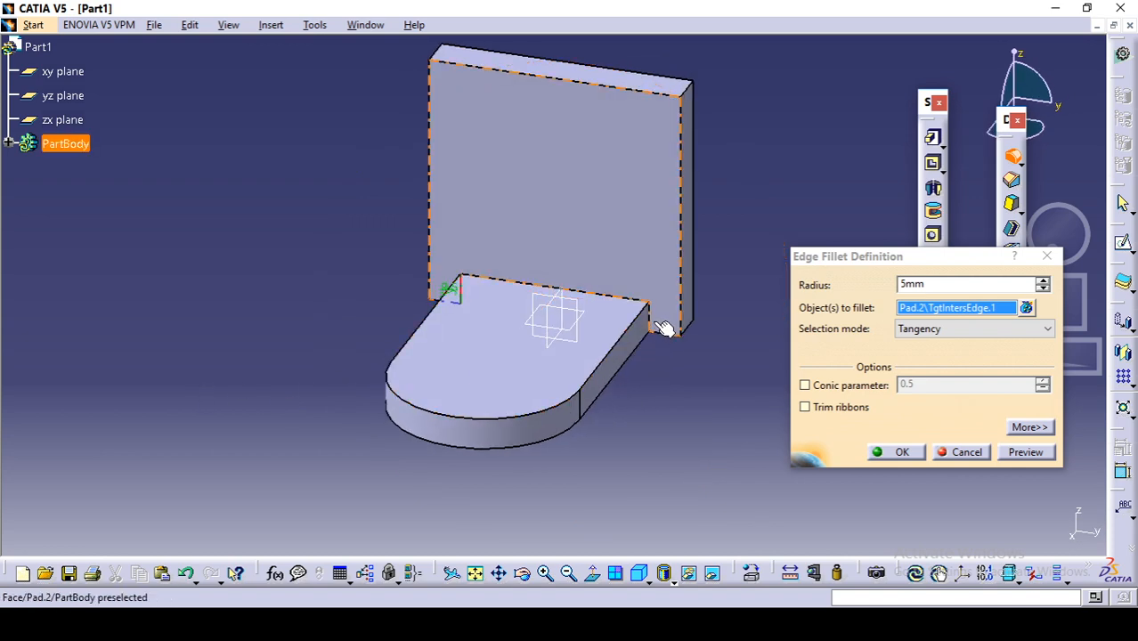
{"action": "left_click", "coordinate": [659, 325]}
{"action": "mouse_move", "coordinate": [652, 372]}
{"action": "middle_mouse_down"}
{"action": "mouse_move", "coordinate": [560, 368]}
{"action": "mouse_move", "coordinate": [714, 376]}
{"action": "mouse_move", "coordinate": [665, 338]}
{"action": "mouse_move", "coordinate": [653, 365]}
{"action": "mouse_move", "coordinate": [663, 367]}
{"action": "middle_mouse_up"}
Step: Set the two vertical side edges of the upright plate's inner face as edges to keep in the fillet
{"action": "left_click", "coordinate": [1040, 431]}
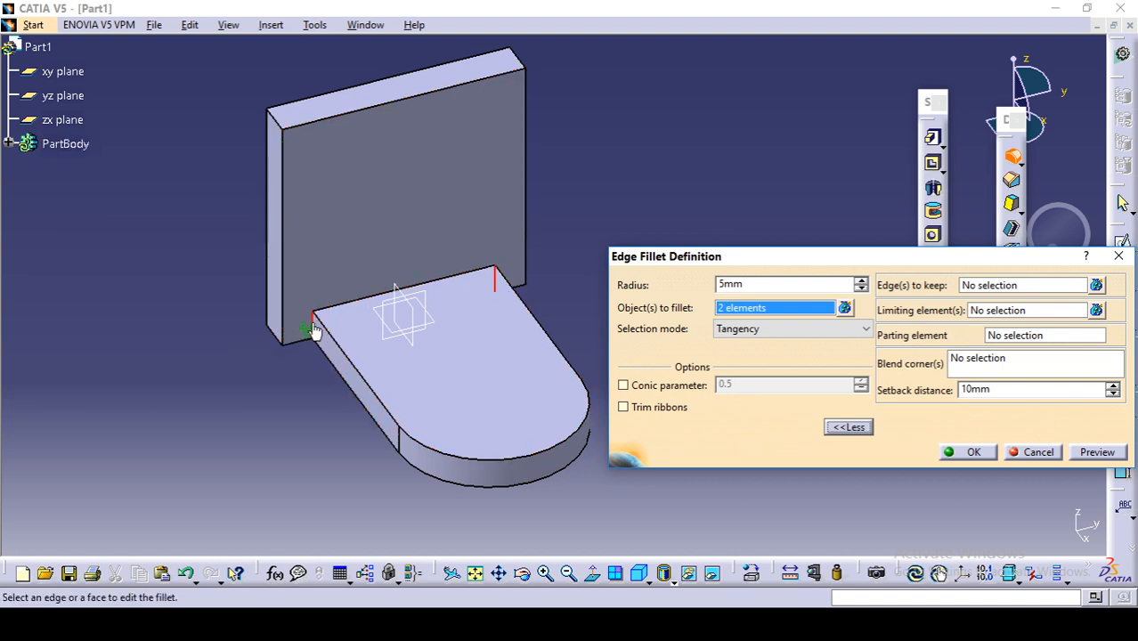
{"action": "left_click", "coordinate": [989, 287]}
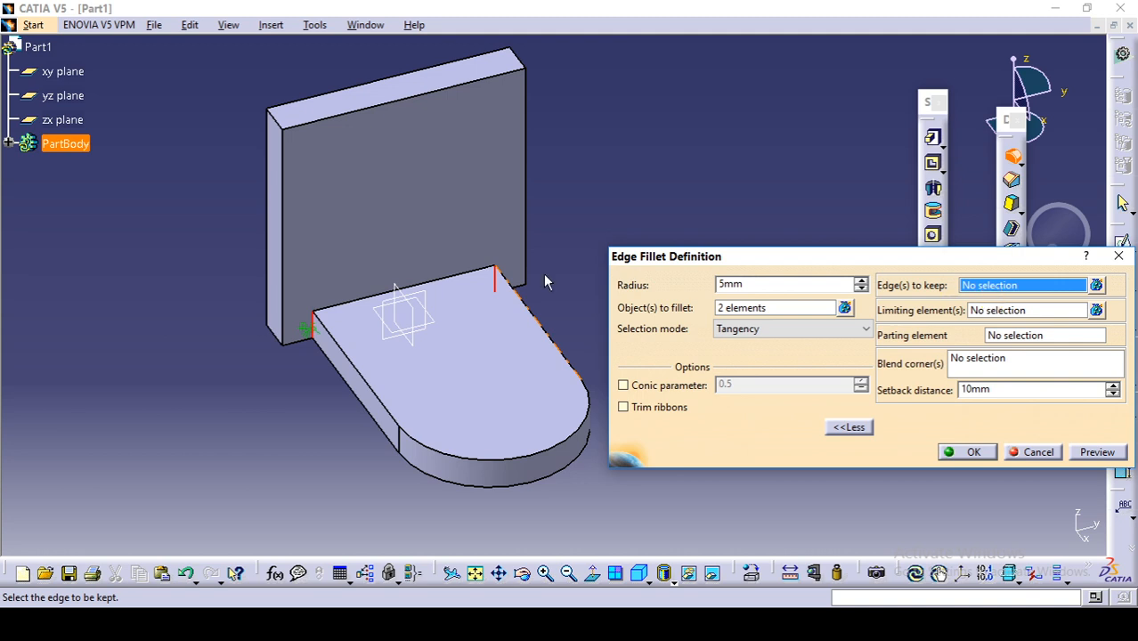
{"action": "left_click", "coordinate": [285, 258]}
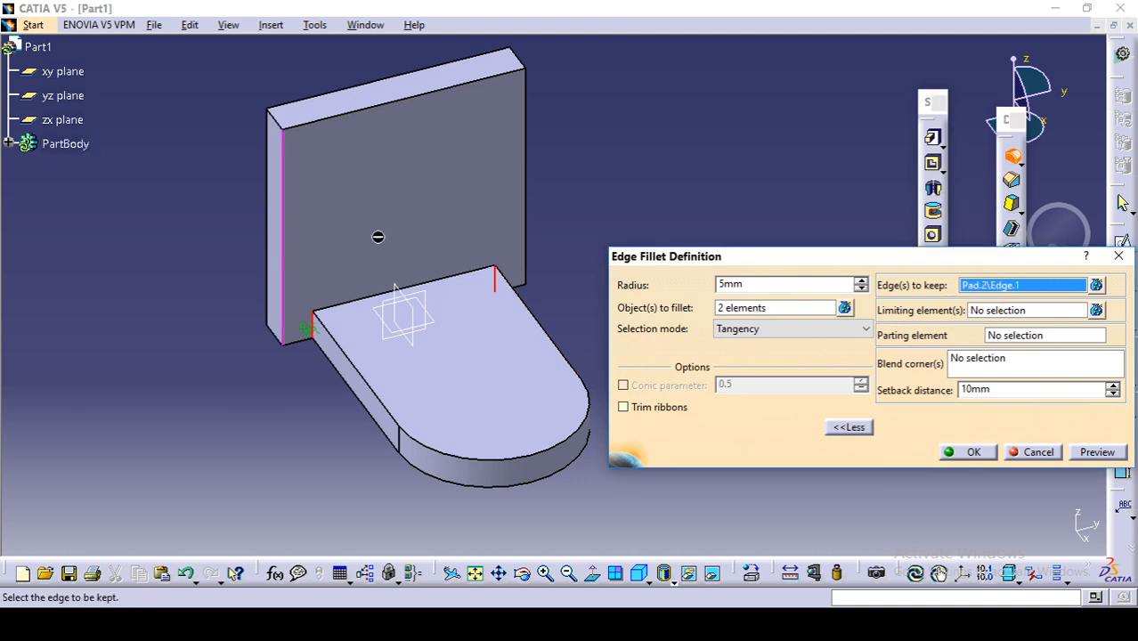
{"action": "left_click", "coordinate": [525, 224]}
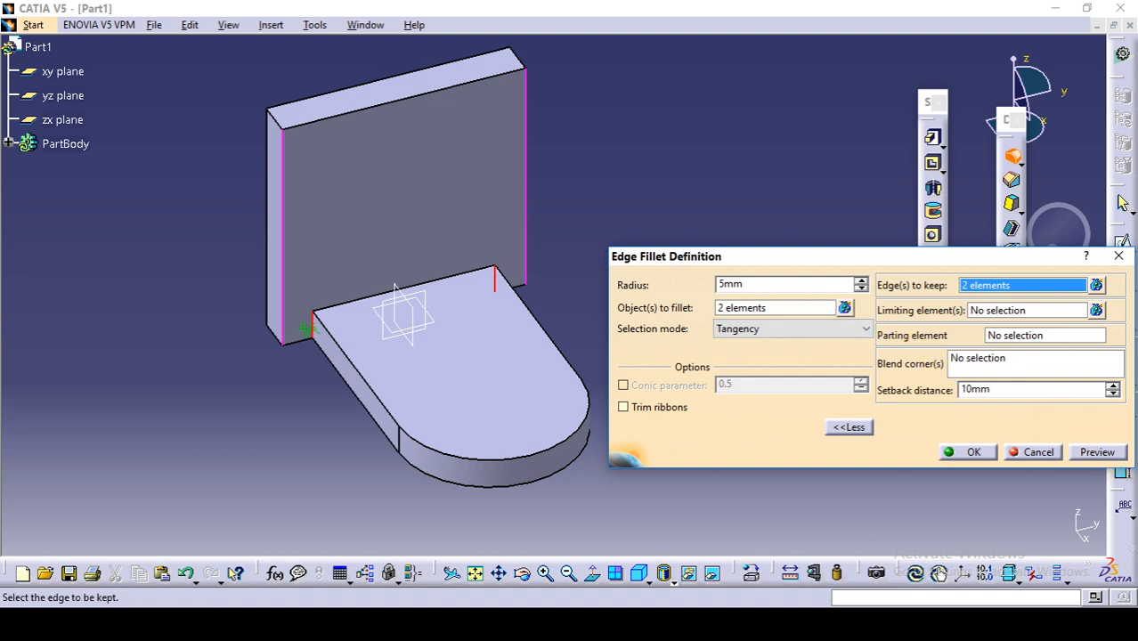
Step: Set the fillet radius to 15 mm as given in the reference drawing and apply it to both base corners
{"action": "left_click", "coordinate": [331, 624]}
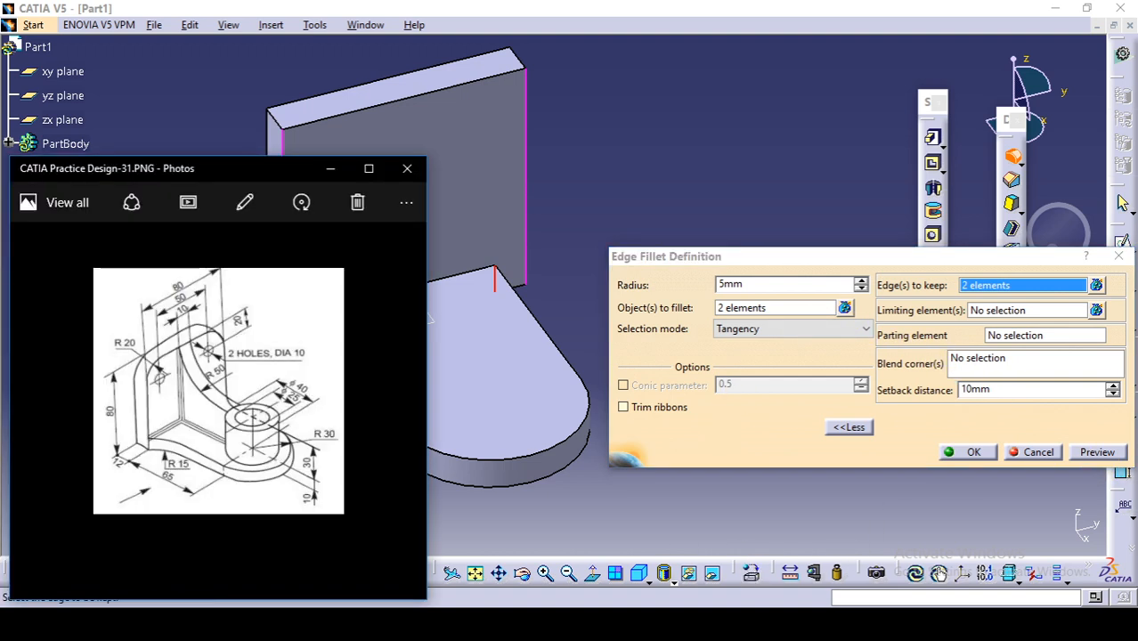
{"action": "left_click", "coordinate": [554, 466]}
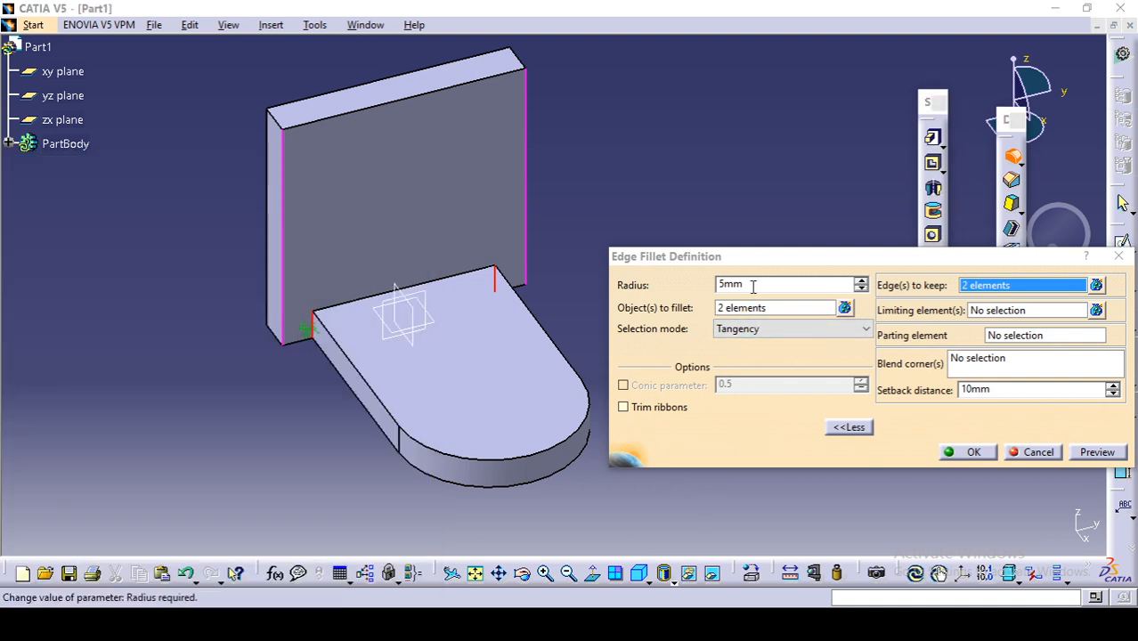
{"action": "left_click", "coordinate": [627, 293]}
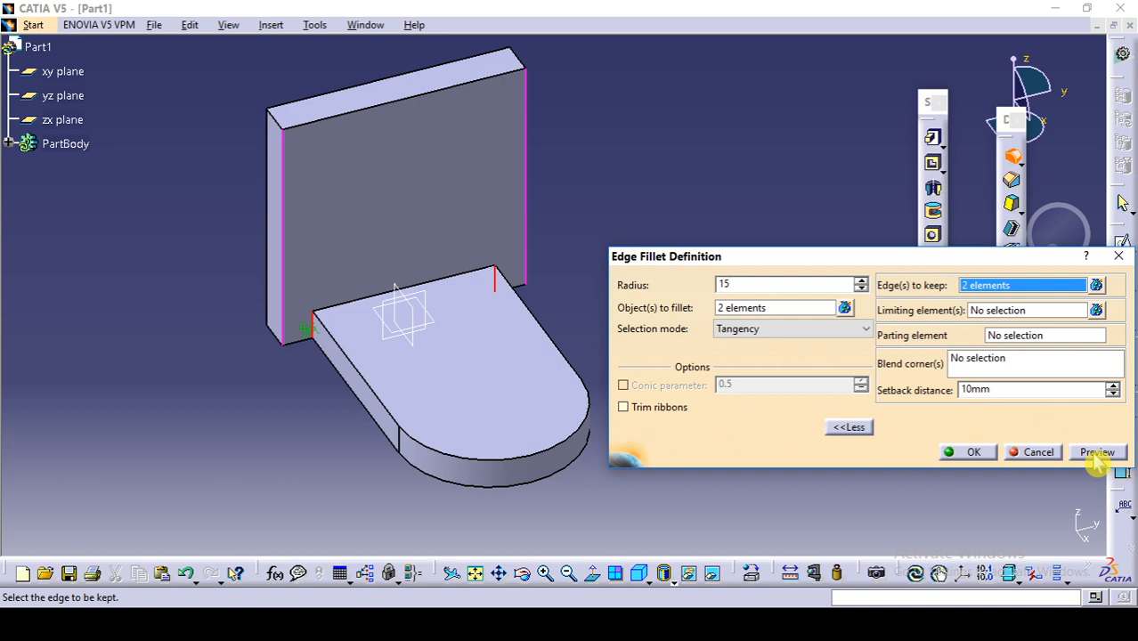
{"action": "left_click", "coordinate": [969, 453]}
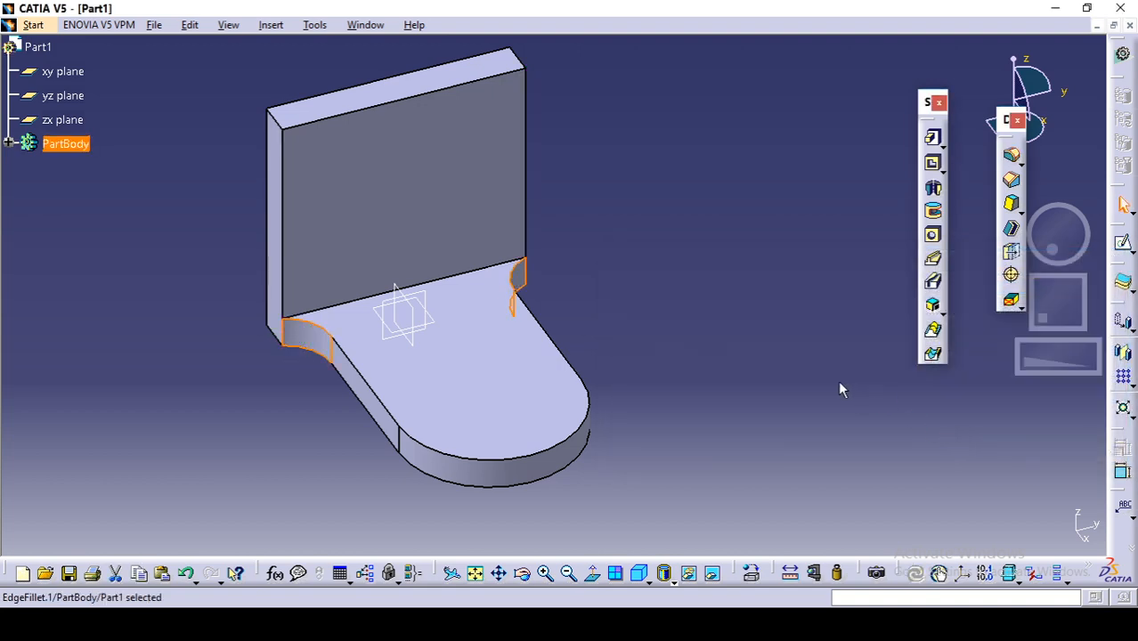
{"action": "left_click", "coordinate": [838, 380]}
{"action": "middle_click_drag", "start_coordinate": [789, 372], "coordinate": [784, 428]}
{"action": "left_click", "coordinate": [788, 371]}
{"action": "middle_click_drag", "start_coordinate": [685, 381], "coordinate": [760, 360]}
{"action": "left_click", "coordinate": [689, 422]}
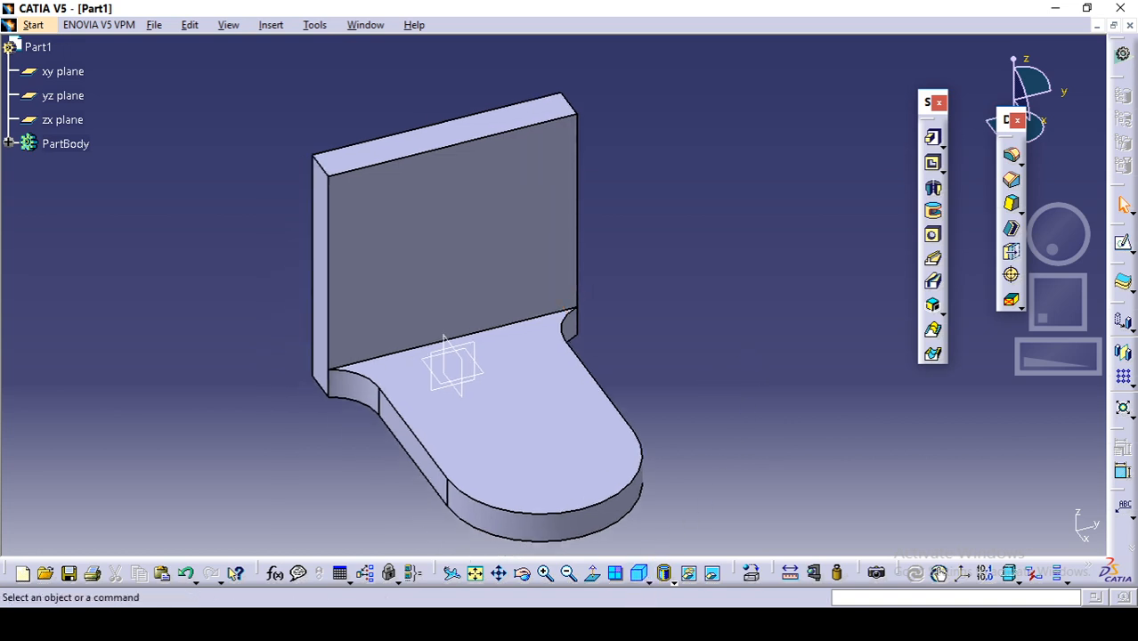
Step: Round the upright plate's two upper corners with a 20 mm edge fillet, following the reference drawing
{"action": "left_click", "coordinate": [595, 624]}
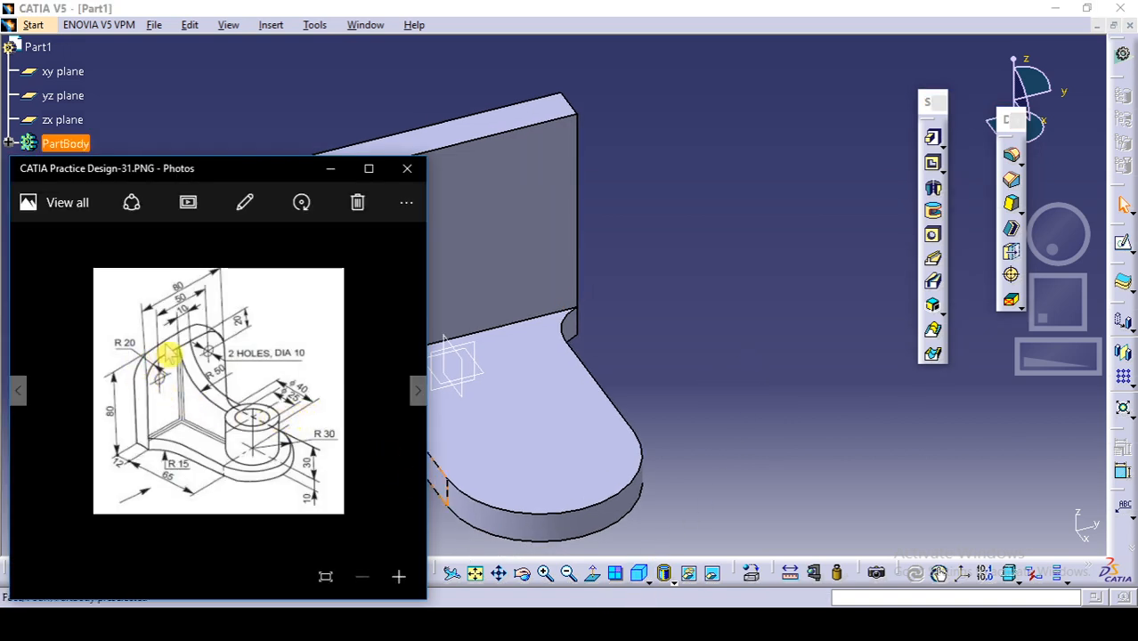
{"action": "left_click", "coordinate": [737, 248]}
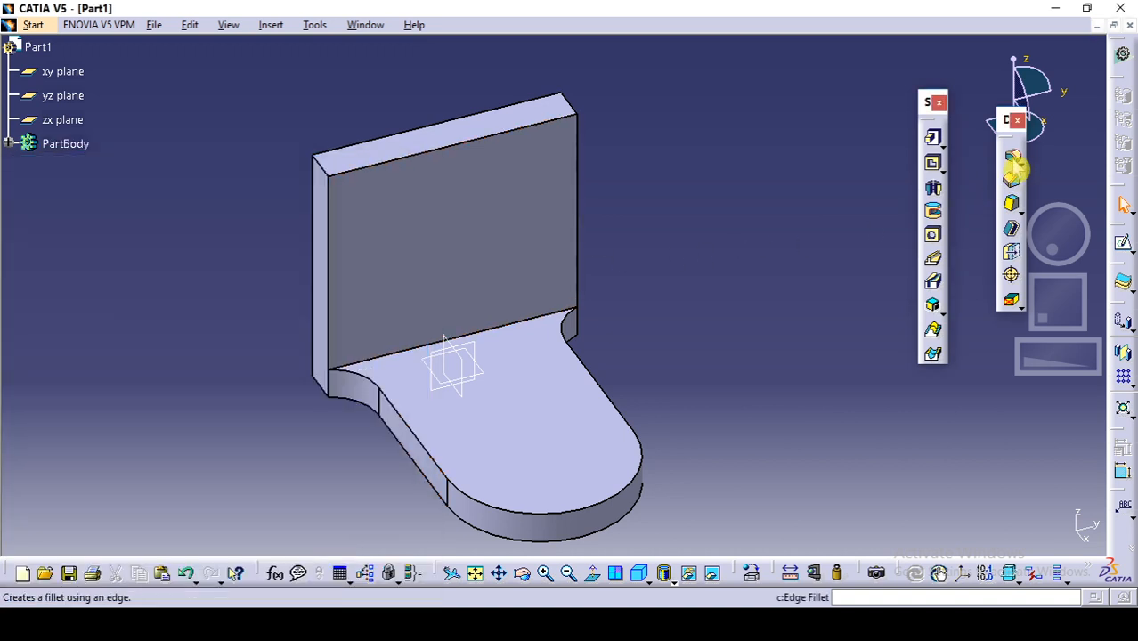
{"action": "left_click", "coordinate": [1015, 160]}
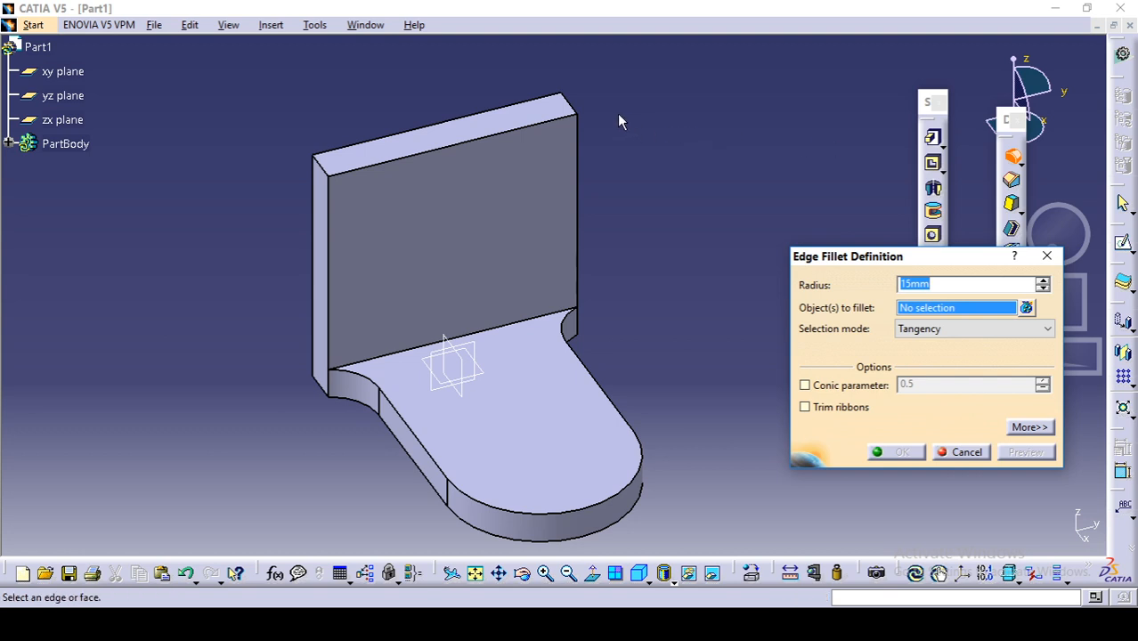
{"action": "left_click", "coordinate": [573, 107]}
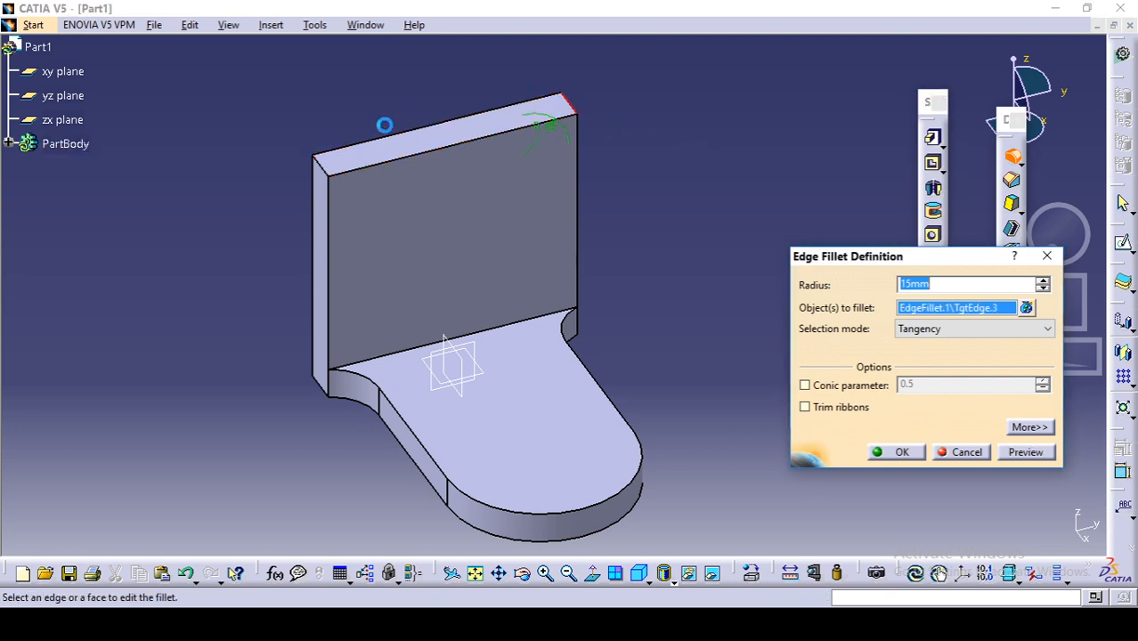
{"action": "left_click", "coordinate": [319, 164]}
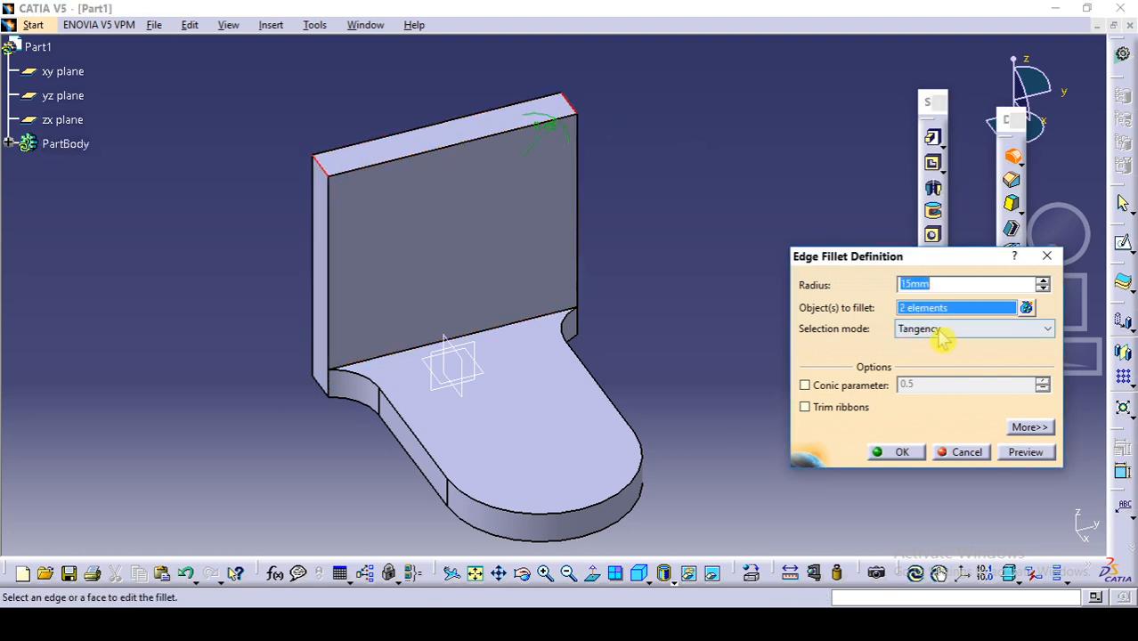
{"action": "type", "text": "30"}
{"action": "left_click", "coordinate": [895, 451]}
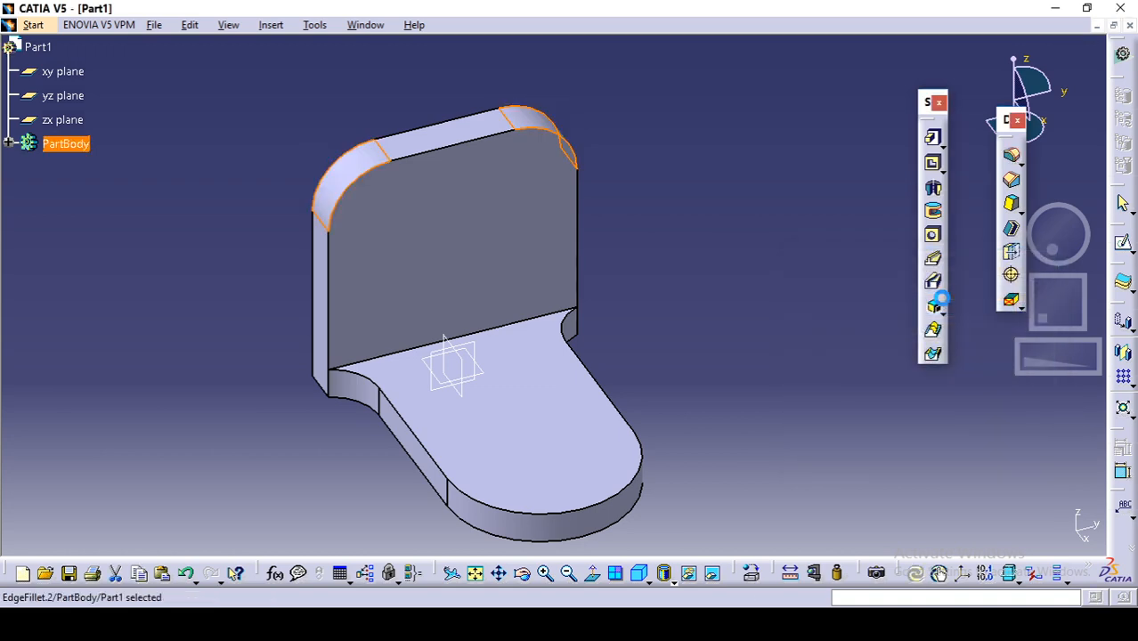
{"action": "left_click", "coordinate": [686, 263]}
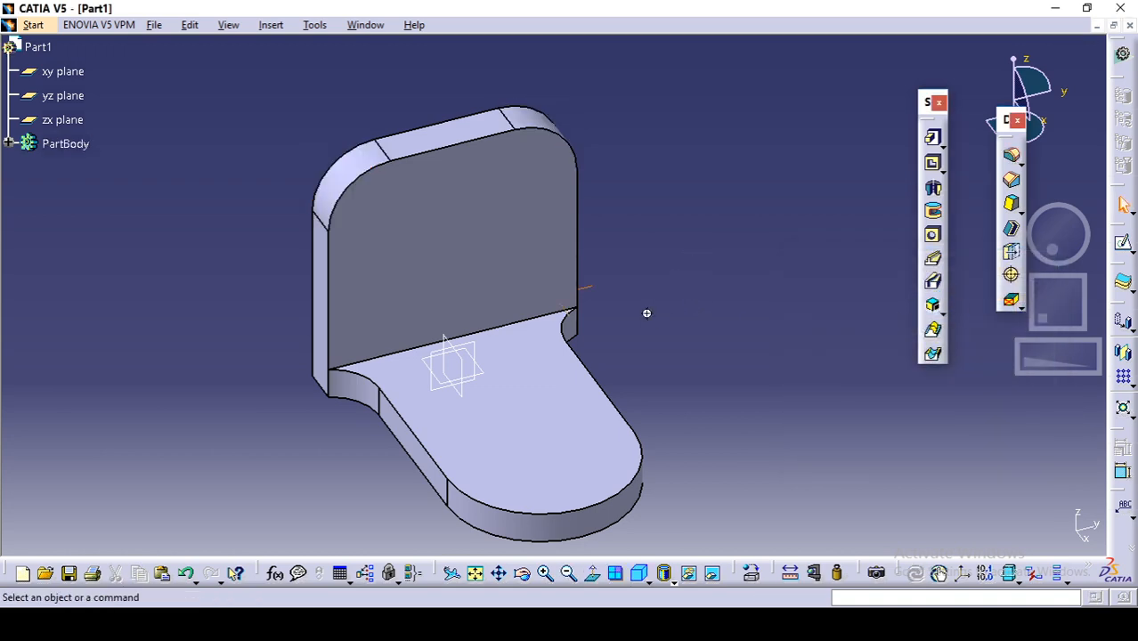
Step: Check the reference drawing for the cylindrical boss dimensions at the base's rounded end
{"action": "middle_click_drag", "start_coordinate": [647, 313], "coordinate": [691, 289]}
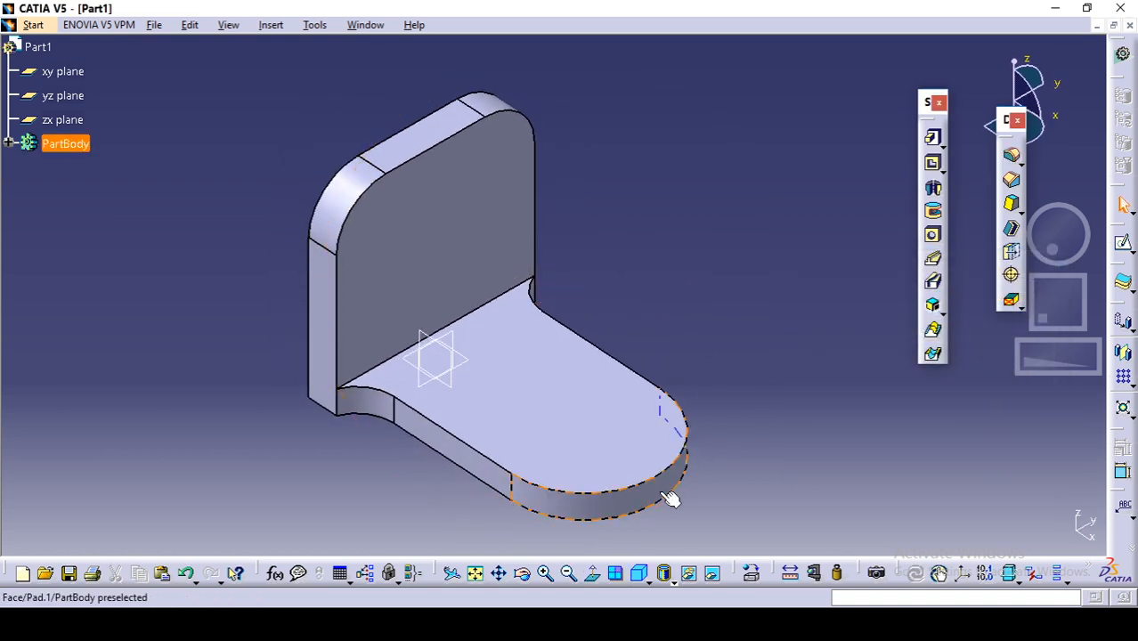
{"action": "left_click", "coordinate": [608, 624]}
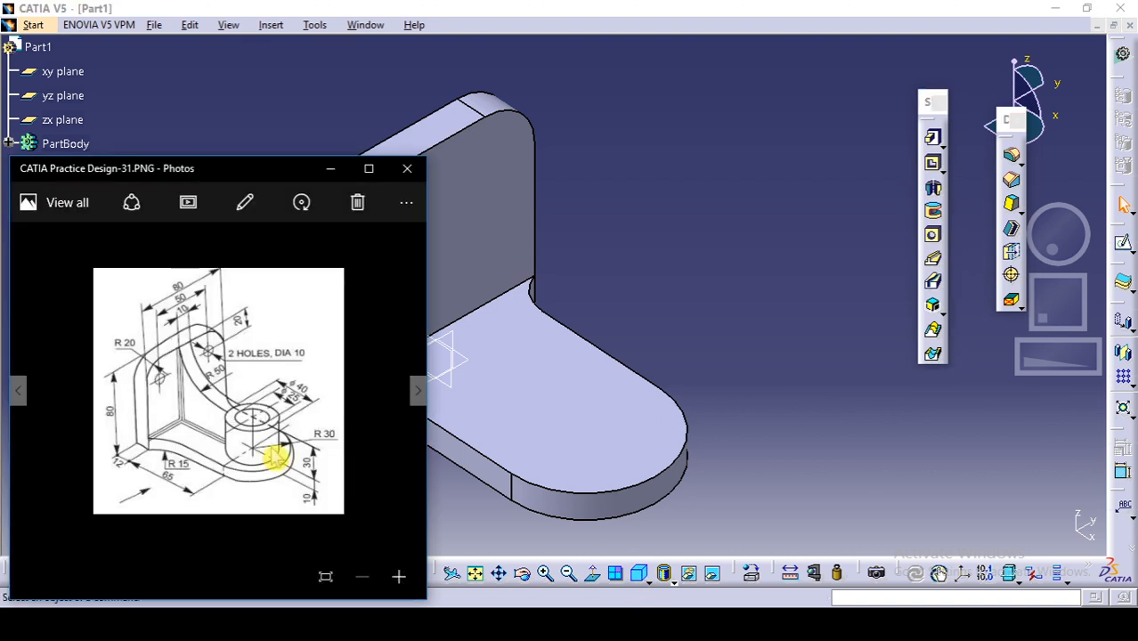
{"action": "left_click", "coordinate": [829, 218]}
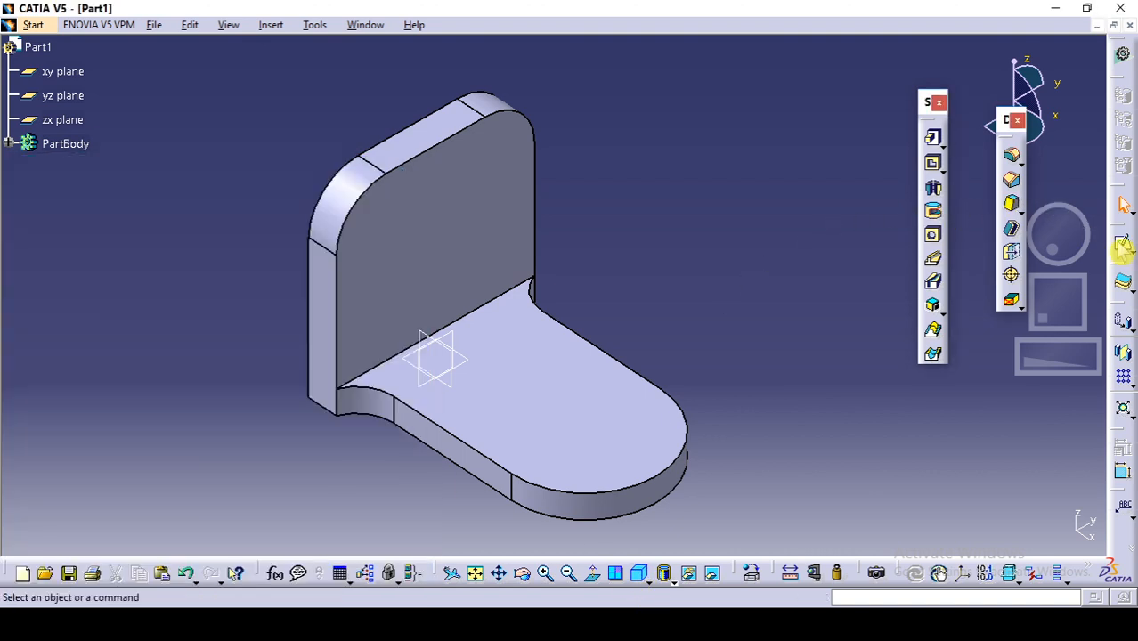
Step: Start a sketch on the base's top face and draw a circle of about 16 mm radius near the base's rounded end
{"action": "left_click", "coordinate": [1125, 248]}
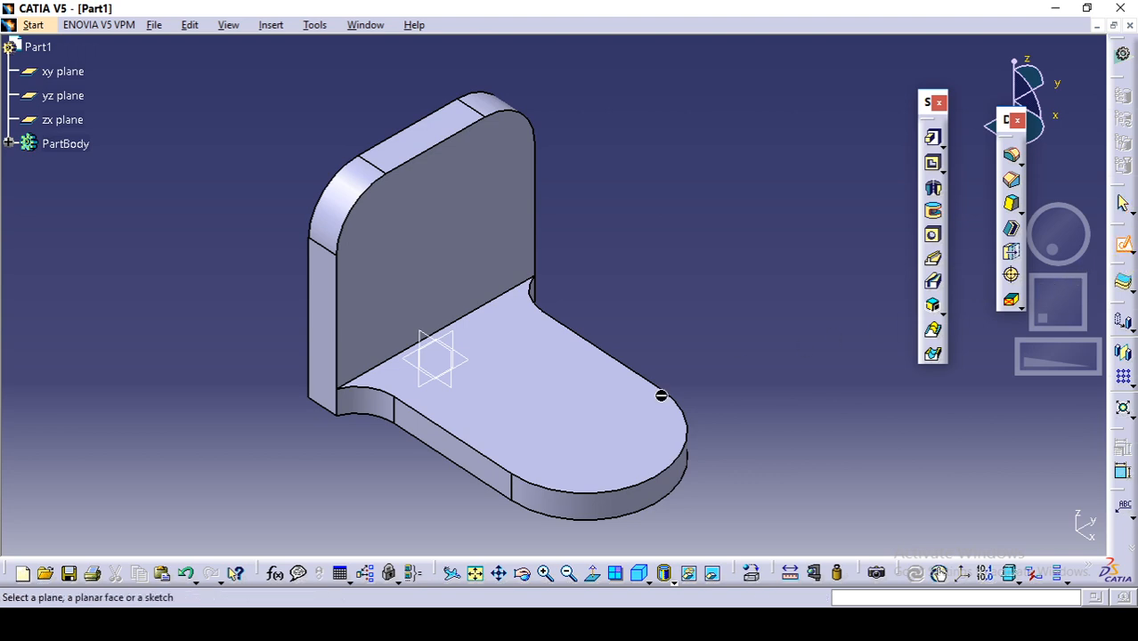
{"action": "left_click", "coordinate": [589, 433]}
{"action": "middle_click_drag", "start_coordinate": [606, 441], "coordinate": [498, 336]}
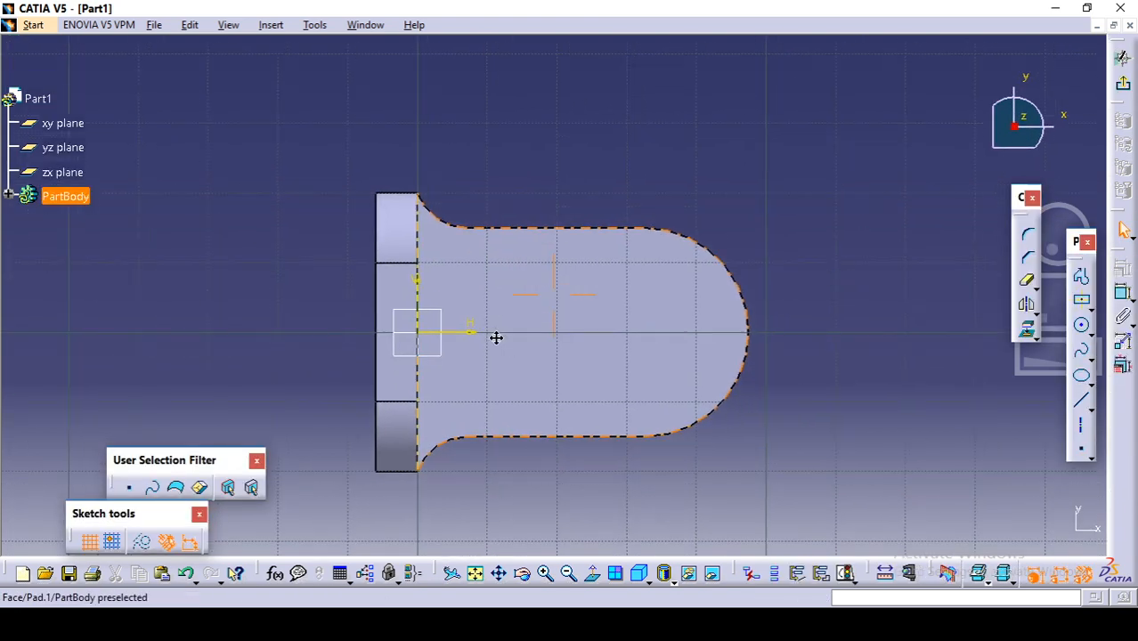
{"action": "key", "text": "alt+Tab"}
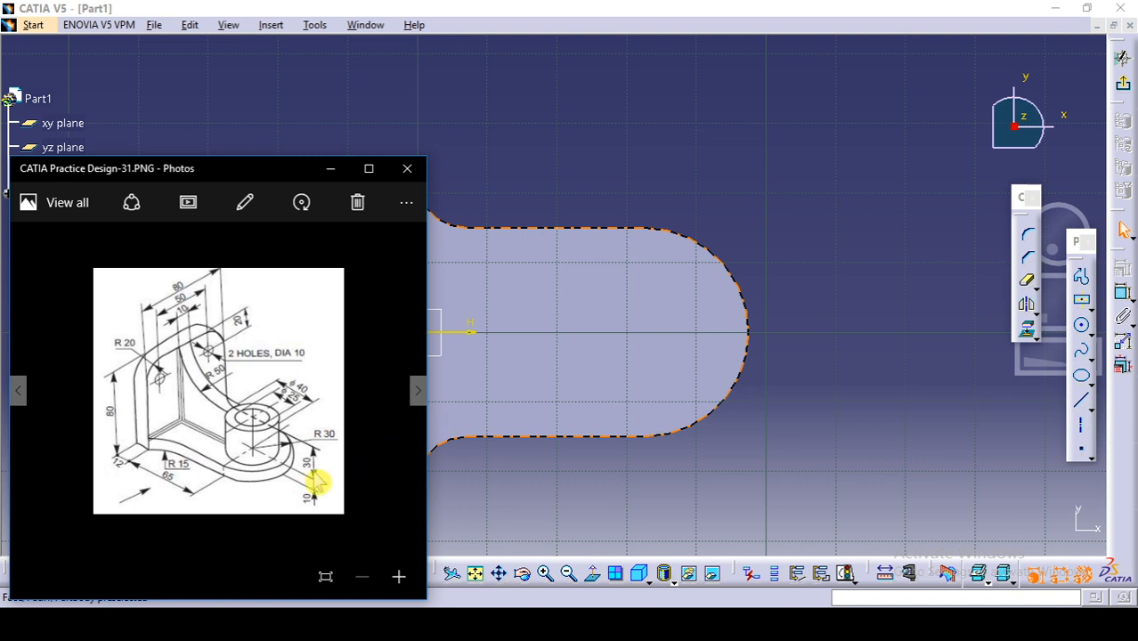
{"action": "left_click", "coordinate": [703, 353]}
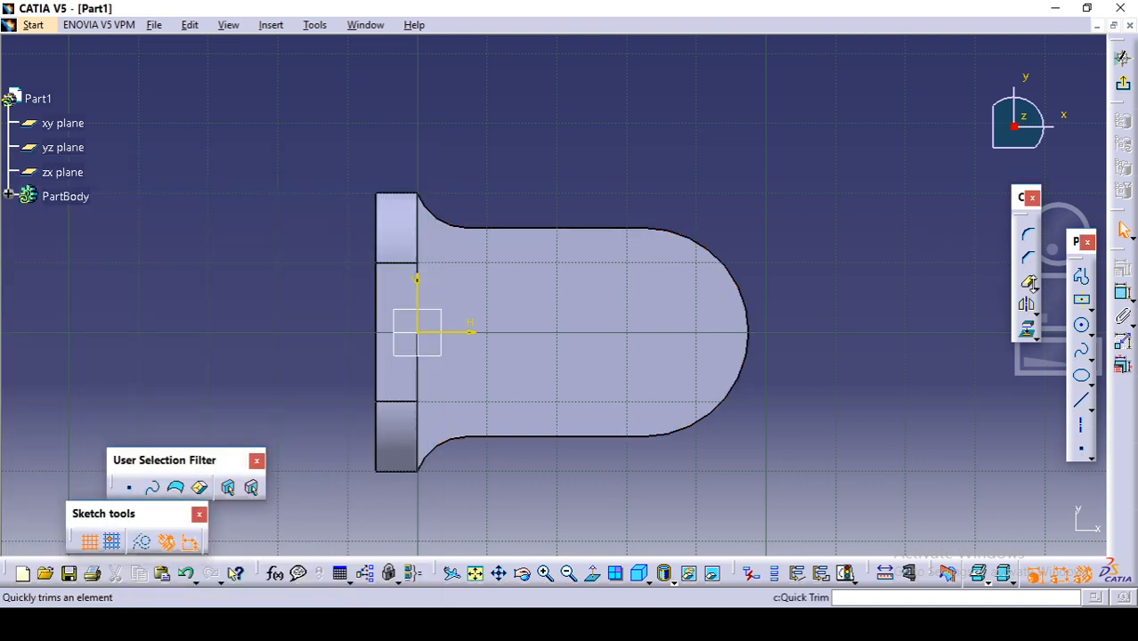
{"action": "left_click", "coordinate": [1085, 330]}
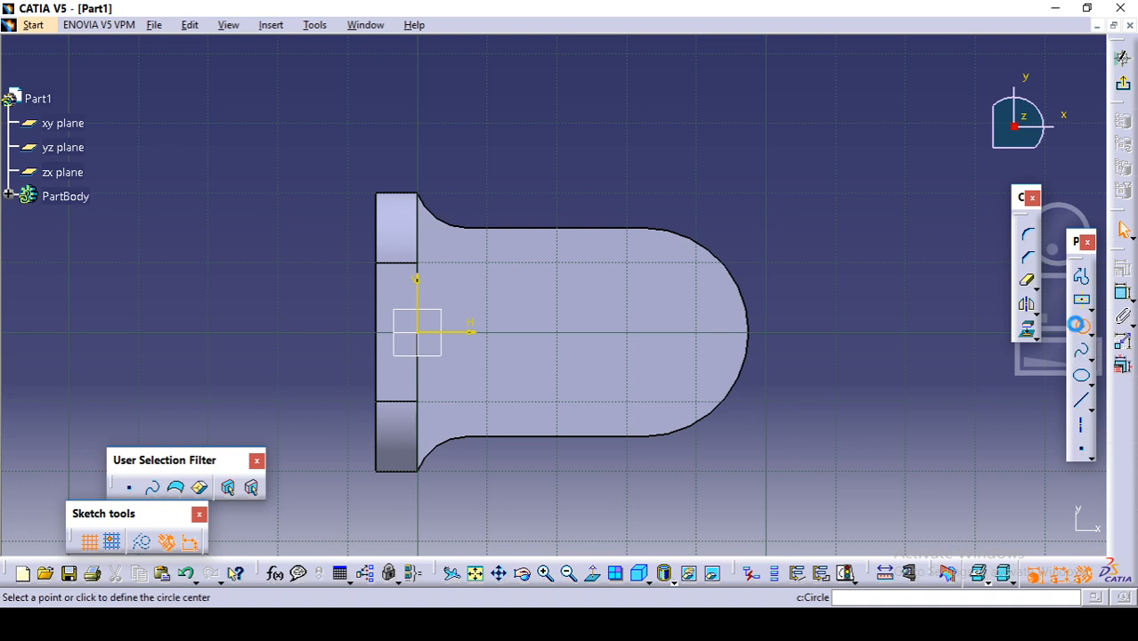
{"action": "left_click", "coordinate": [657, 333]}
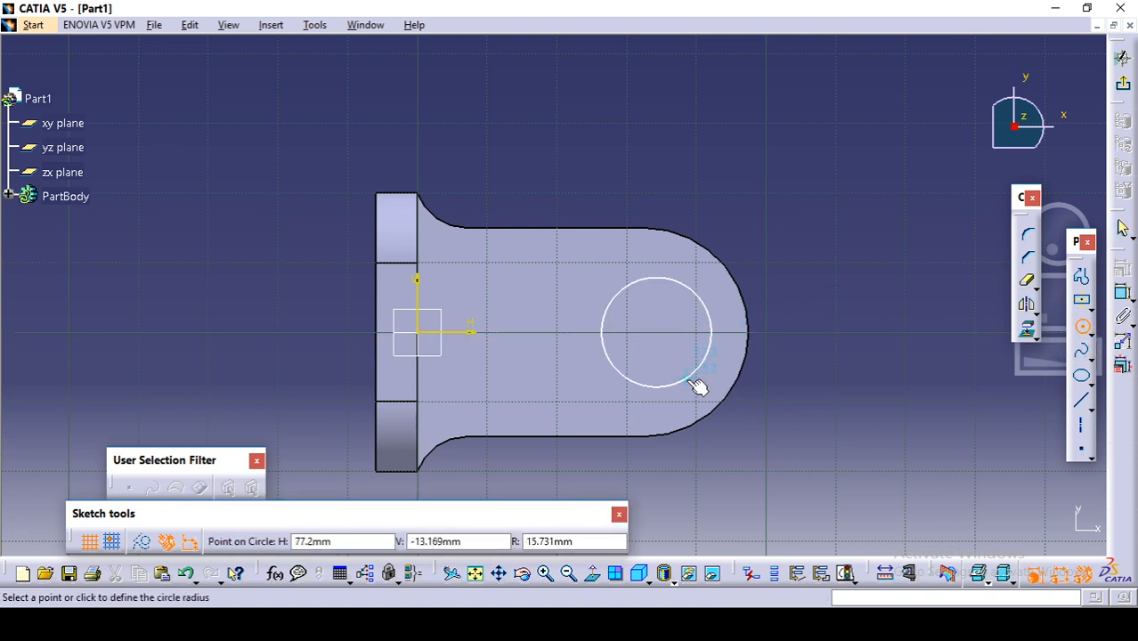
{"action": "left_click", "coordinate": [696, 381]}
Step: Constrain the circle to be concentric with the base's rounded end edge
{"action": "left_click", "coordinate": [713, 366]}
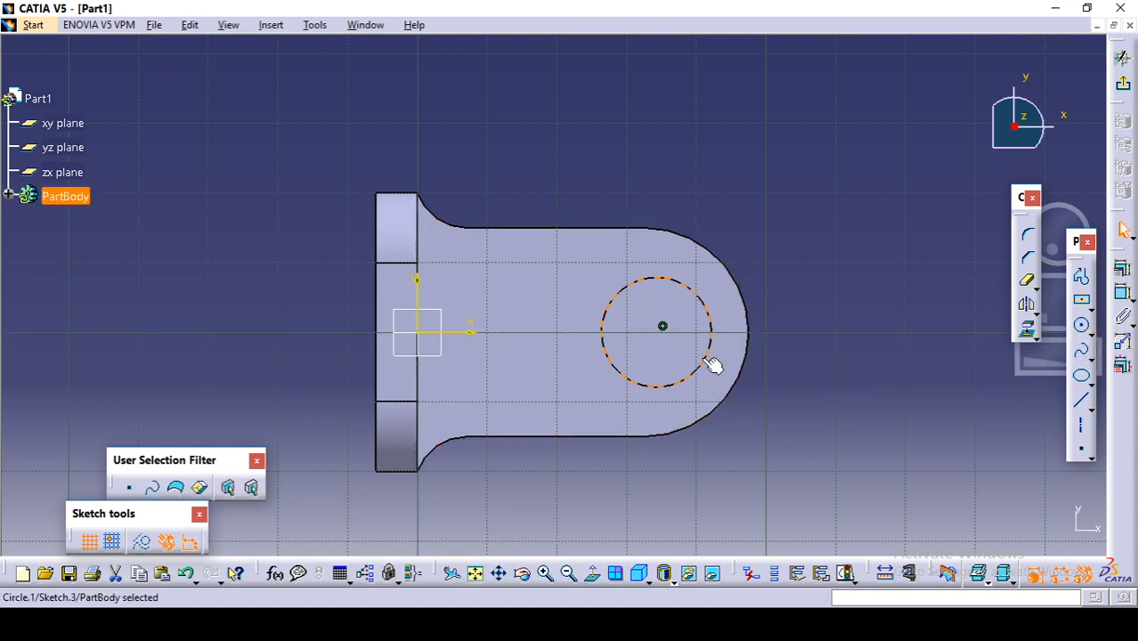
{"action": "left_click", "coordinate": [736, 381], "text": "ctrl"}
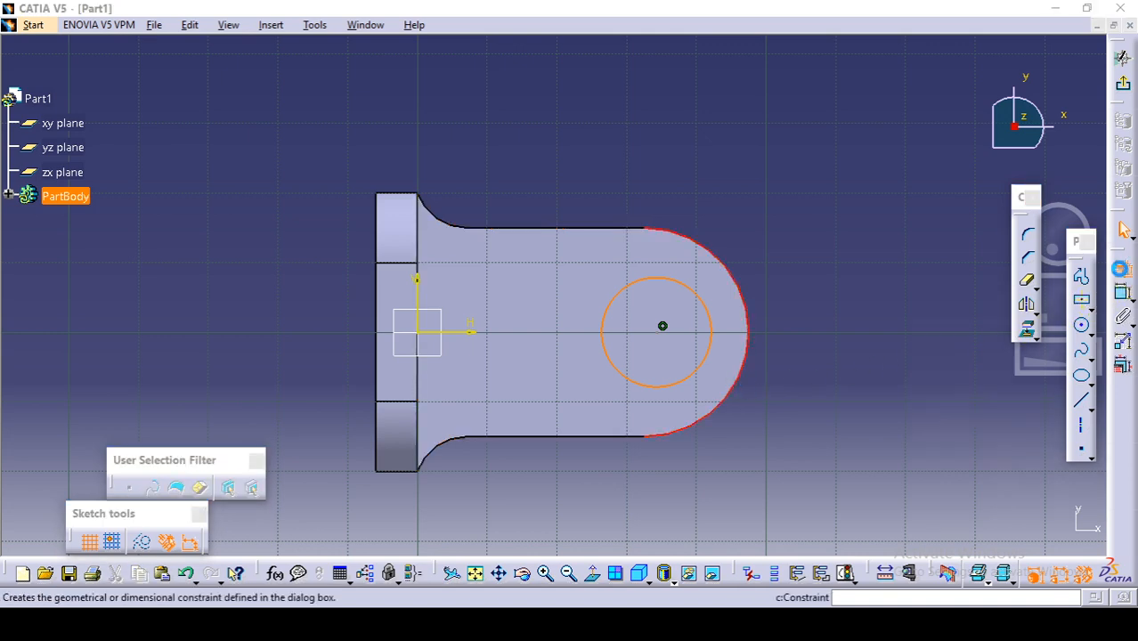
{"action": "left_click", "coordinate": [1124, 273]}
{"action": "left_click", "coordinate": [1001, 532]}
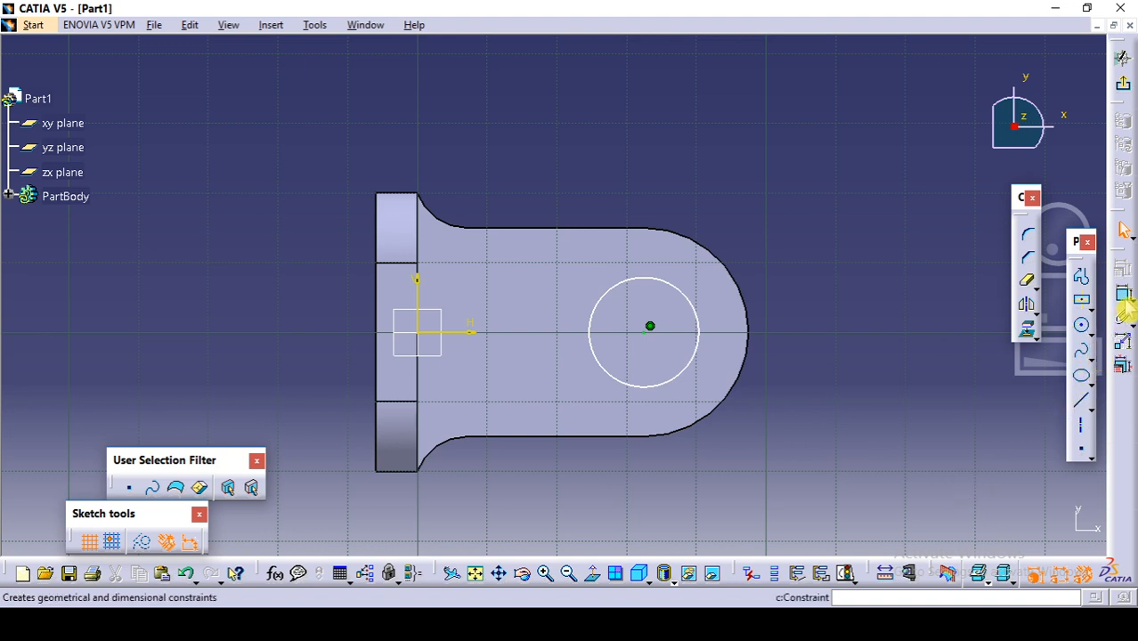
Step: Dimension the circle by diameter instead of radius and set it to 40 mm
{"action": "left_click", "coordinate": [1125, 301]}
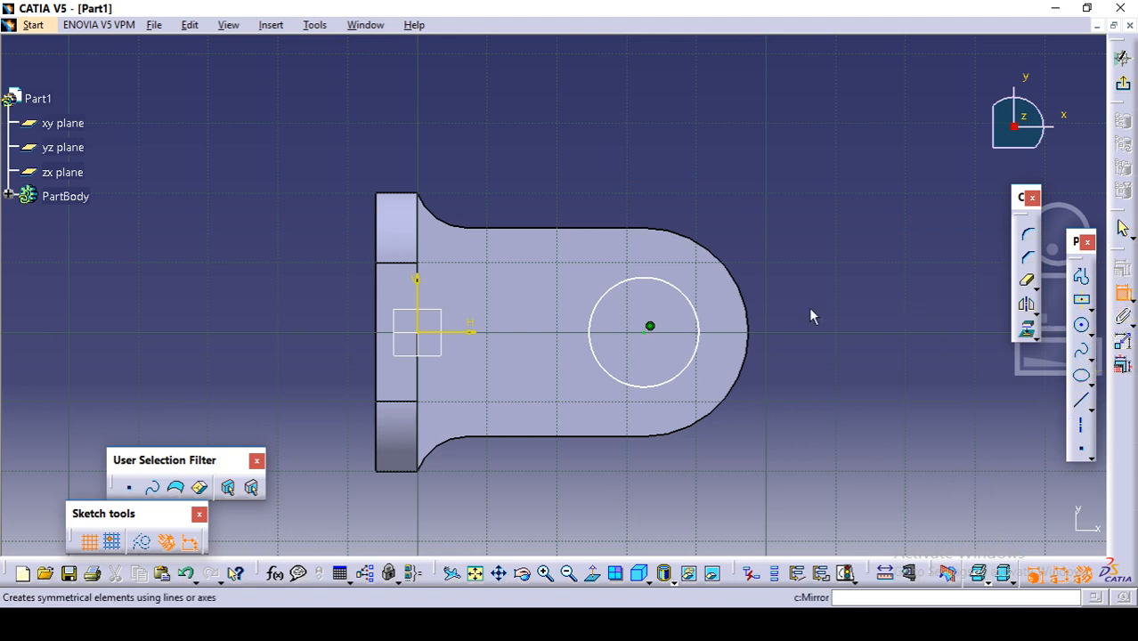
{"action": "left_click", "coordinate": [699, 317]}
{"action": "left_click", "coordinate": [827, 208]}
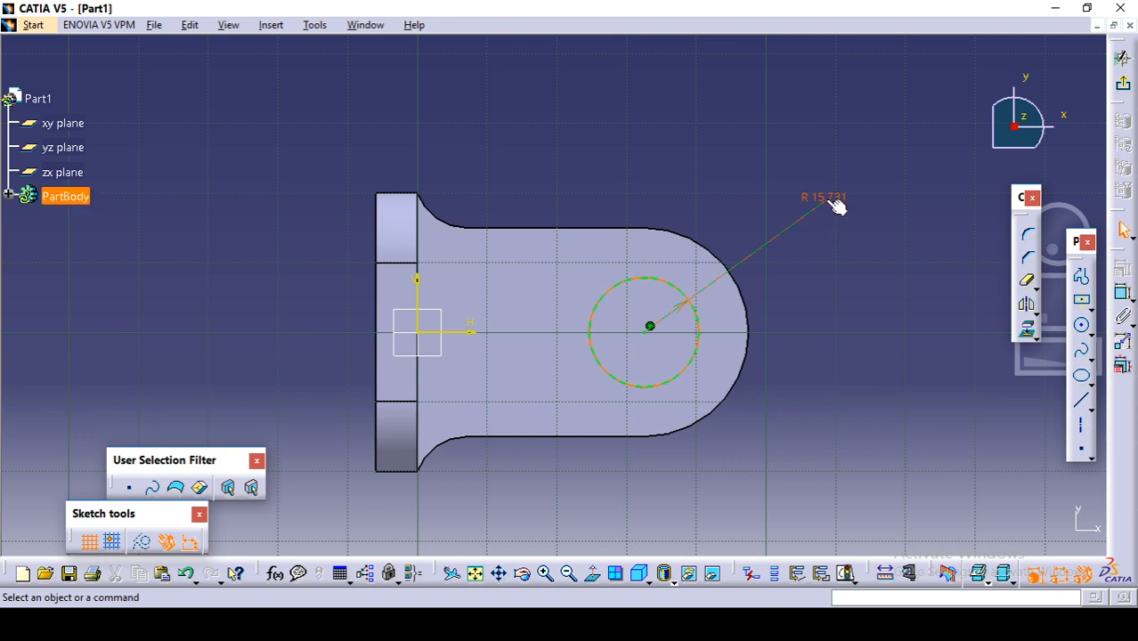
{"action": "double_click", "coordinate": [823, 207]}
{"action": "left_click", "coordinate": [815, 164]}
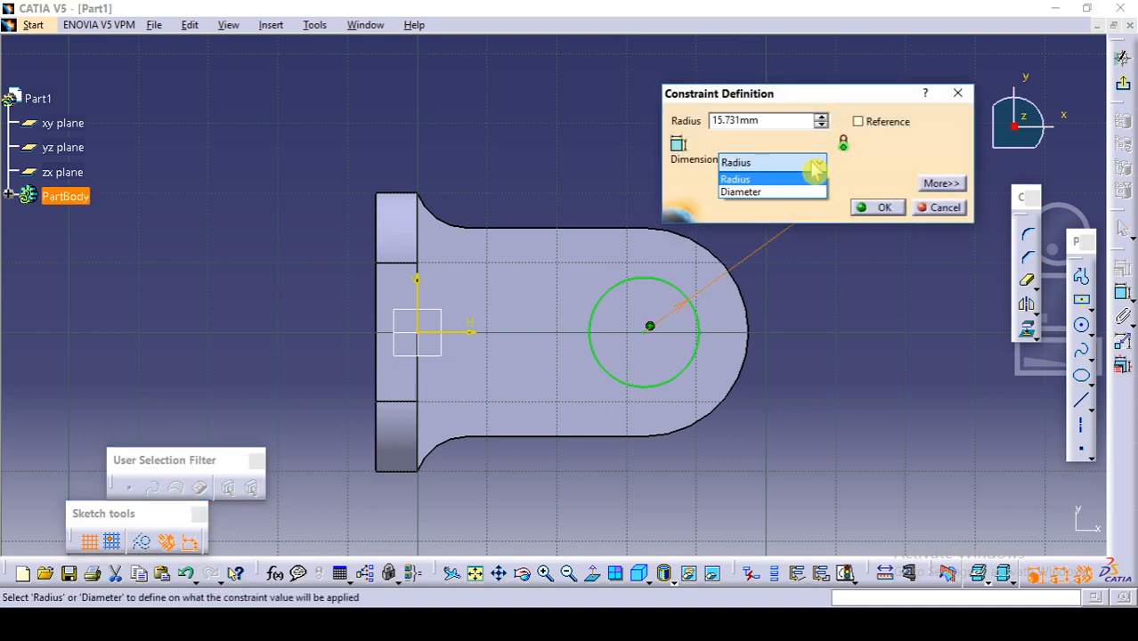
{"action": "left_click", "coordinate": [792, 190]}
{"action": "double_click", "coordinate": [776, 121]}
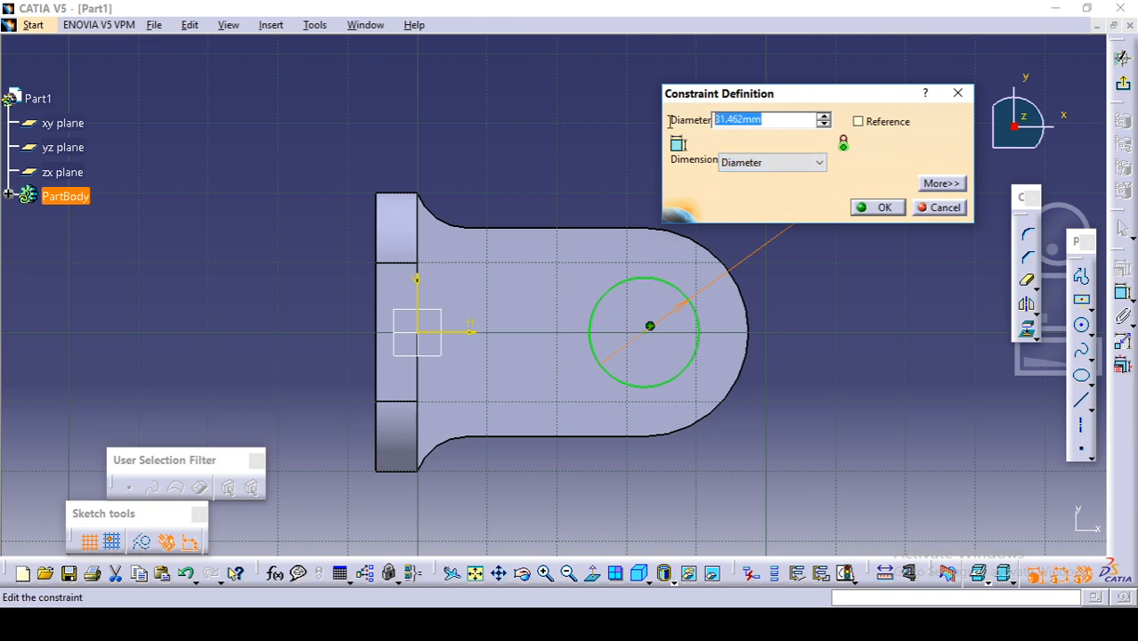
{"action": "type", "text": "40"}
{"action": "key", "text": "Return"}
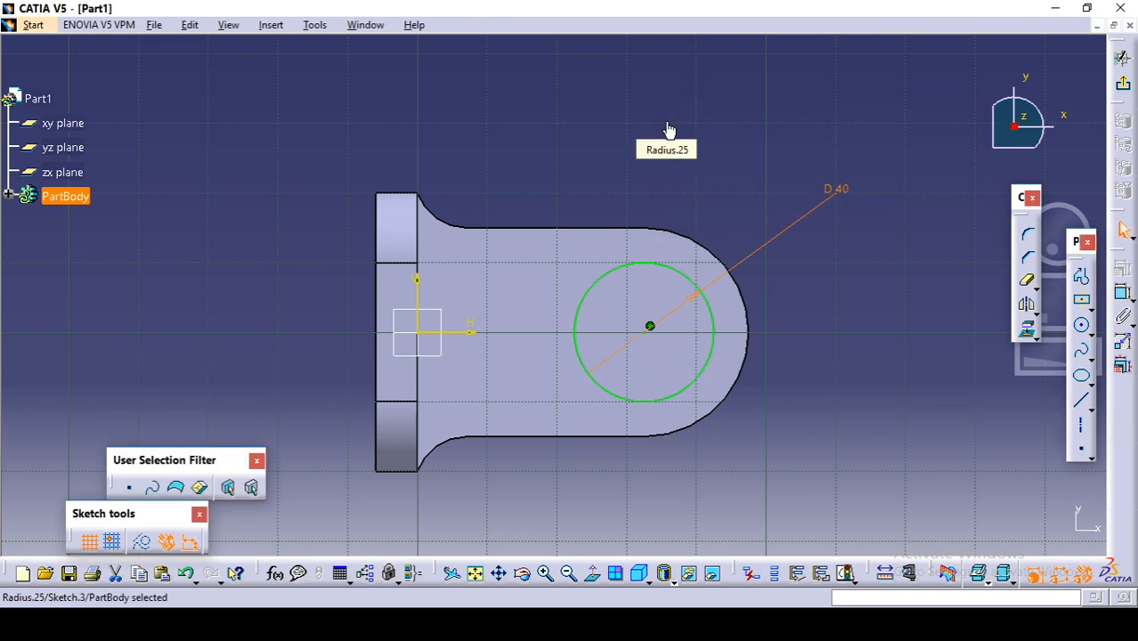
Step: Draw a second circle about 32 mm in diameter inside the 40 mm circle, sharing its centre, for the boss bore
{"action": "key", "text": "alt+Tab"}
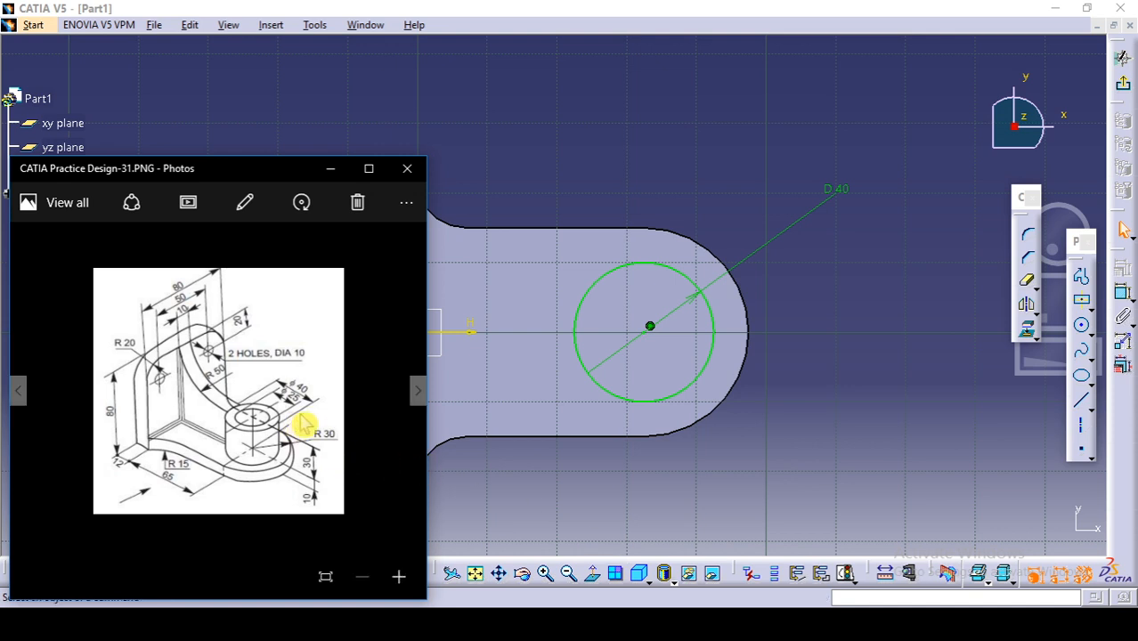
{"action": "key", "text": "alt+Tab"}
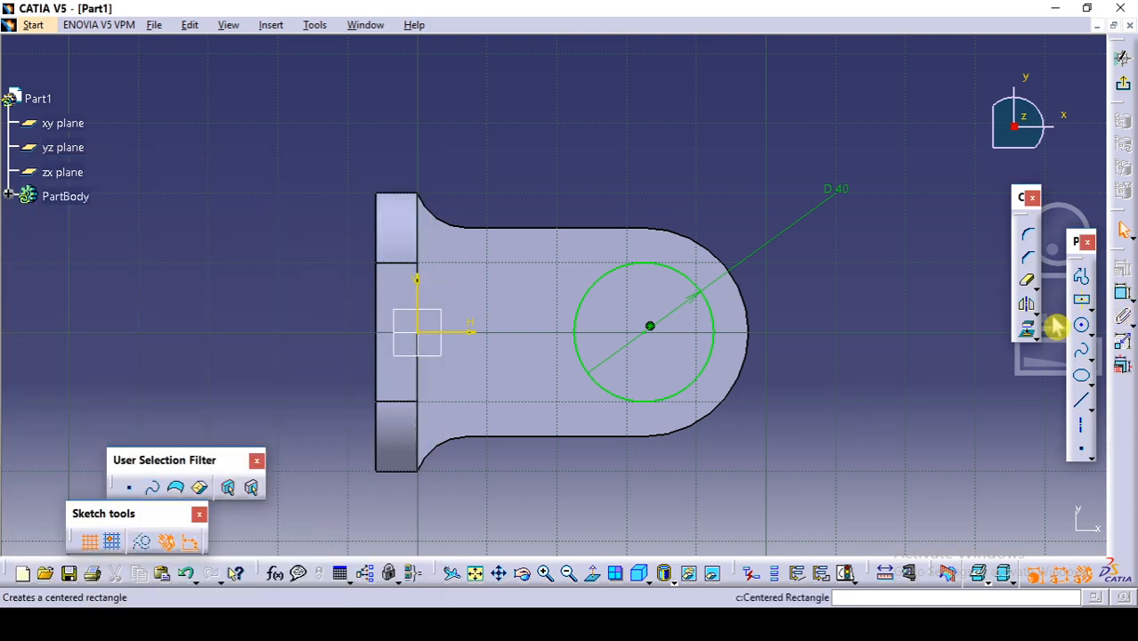
{"action": "left_click", "coordinate": [1084, 330]}
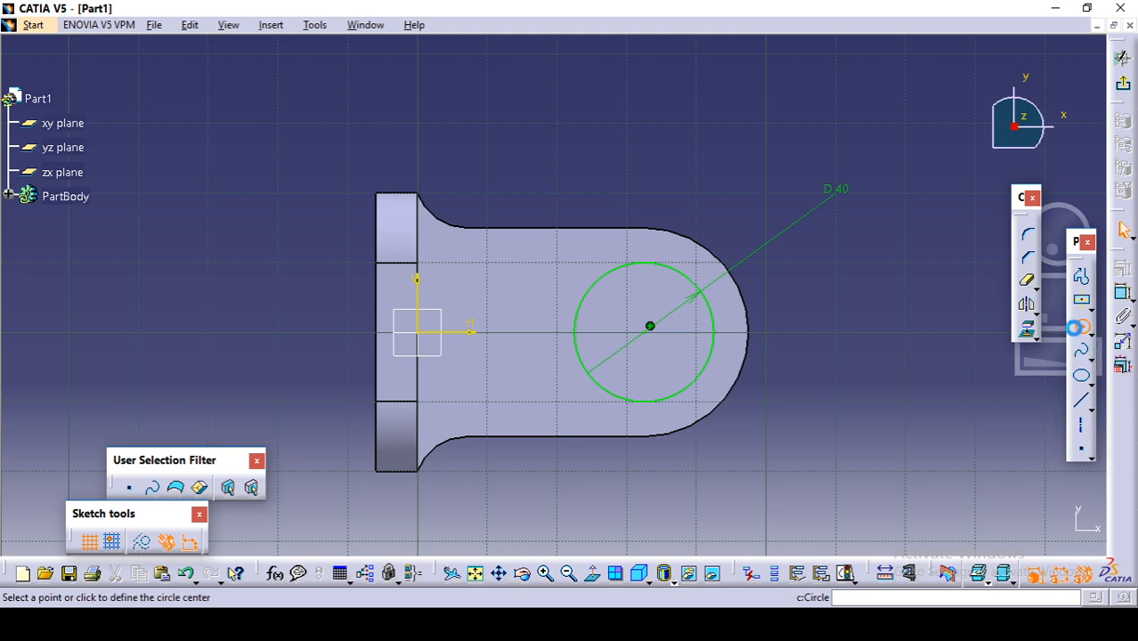
{"action": "left_click", "coordinate": [650, 329]}
{"action": "left_click", "coordinate": [703, 361]}
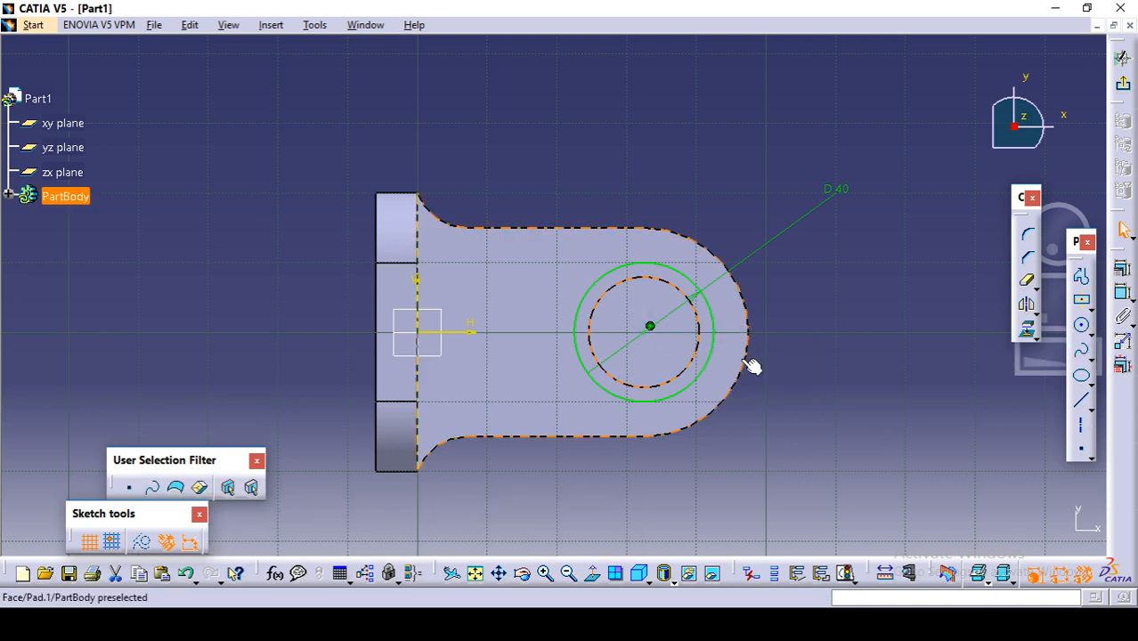
Step: Dimension the inner circle and set its diameter to 25 mm
{"action": "left_click", "coordinate": [1122, 293]}
{"action": "left_click", "coordinate": [805, 392]}
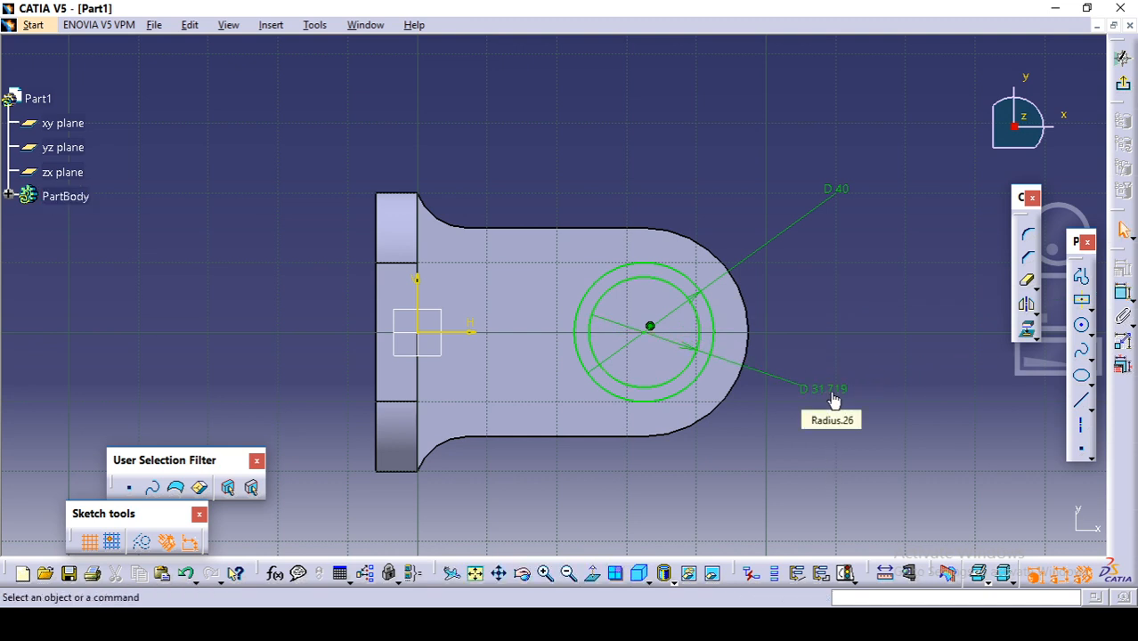
{"action": "double_click", "coordinate": [828, 390]}
{"action": "type", "text": "25"}
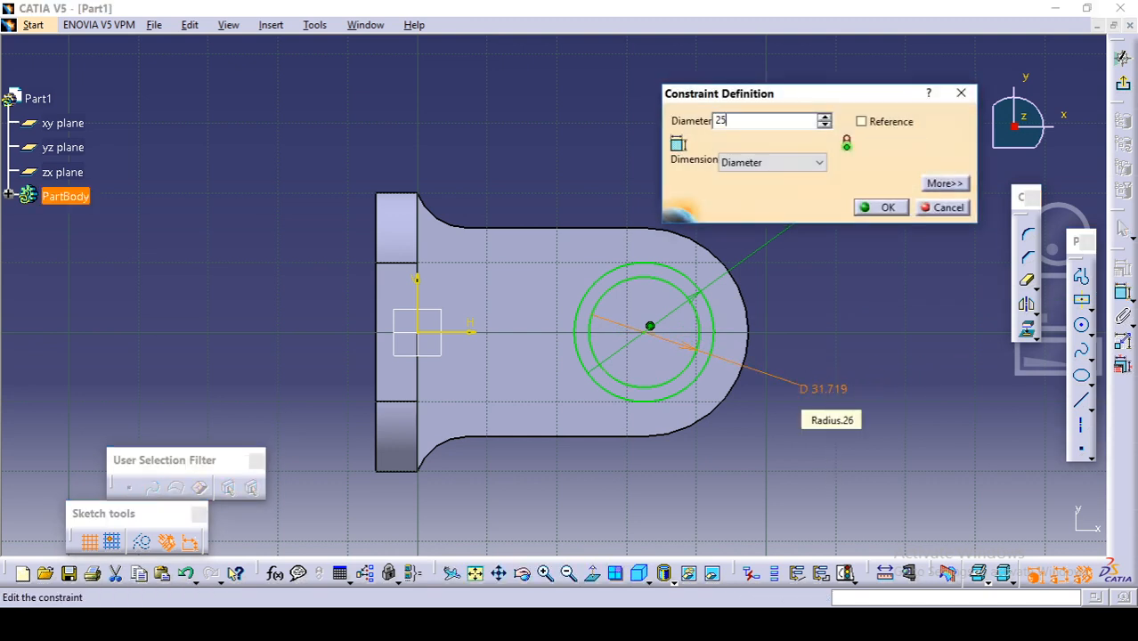
{"action": "key", "text": "Return"}
{"action": "left_click", "coordinate": [842, 303]}
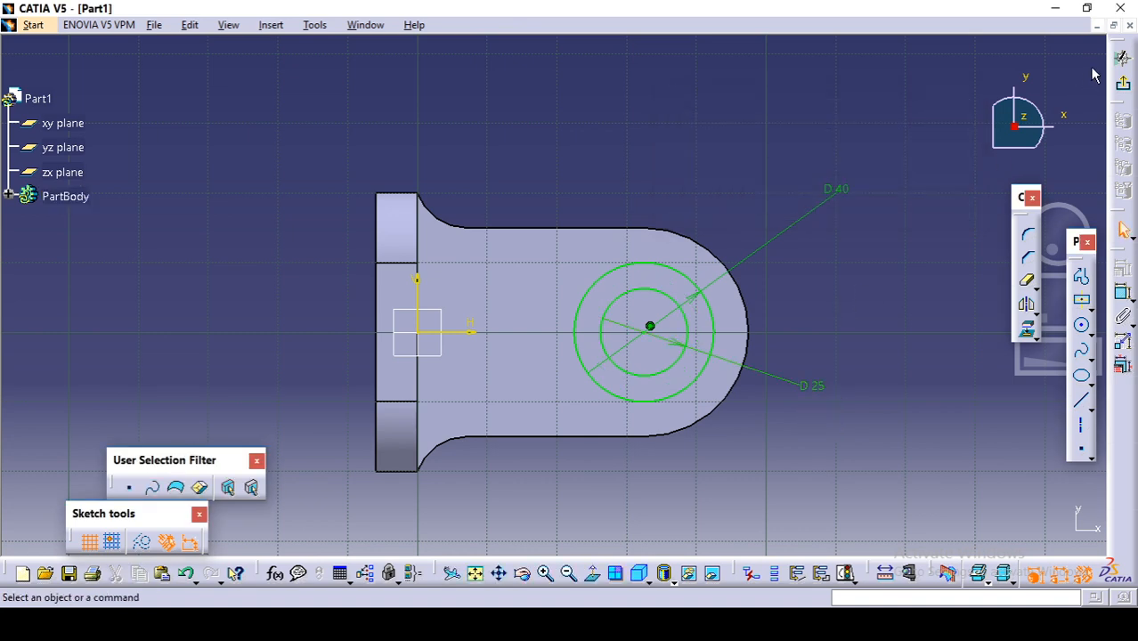
Step: Exit the sketch and pad the two-circle profile 30 mm upward to form the hollow boss
{"action": "left_click", "coordinate": [1126, 89]}
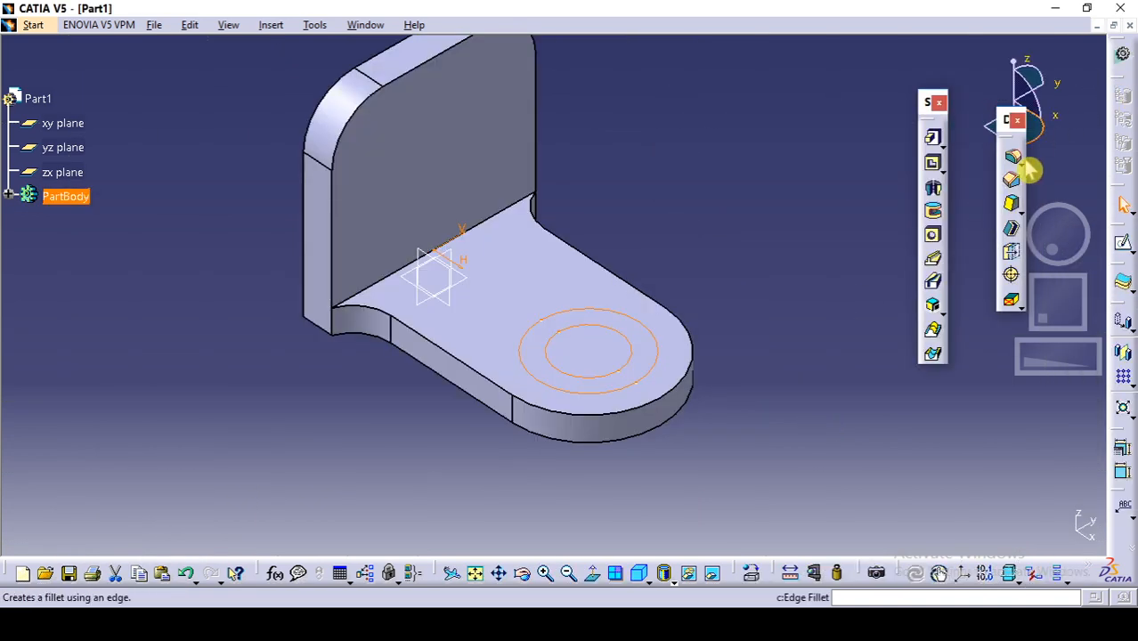
{"action": "left_click", "coordinate": [928, 139]}
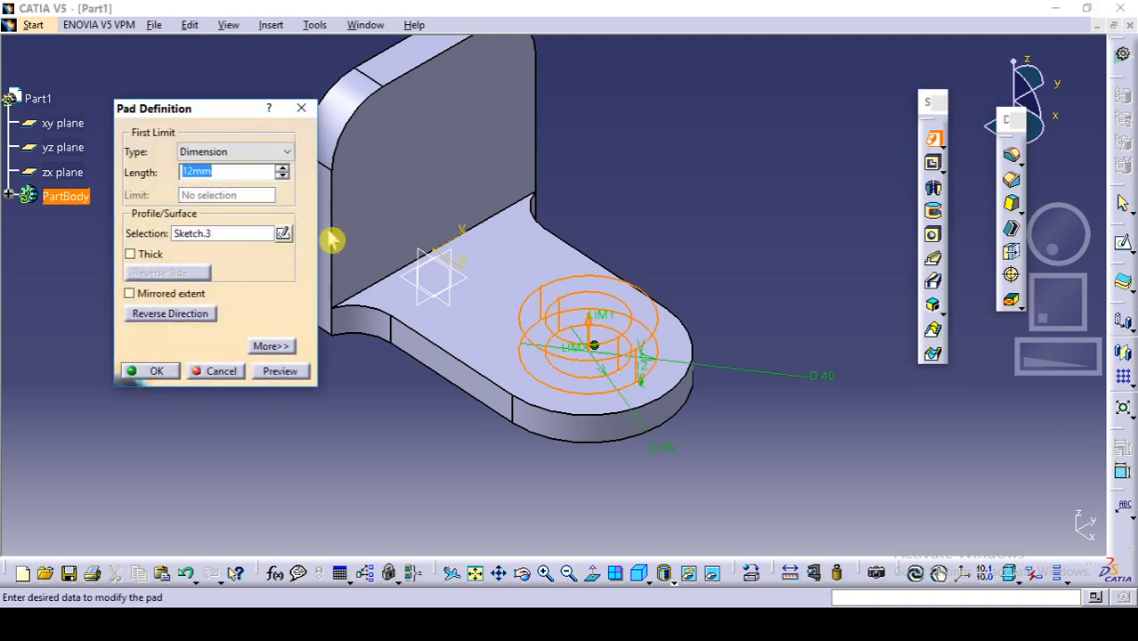
{"action": "key", "text": "Return"}
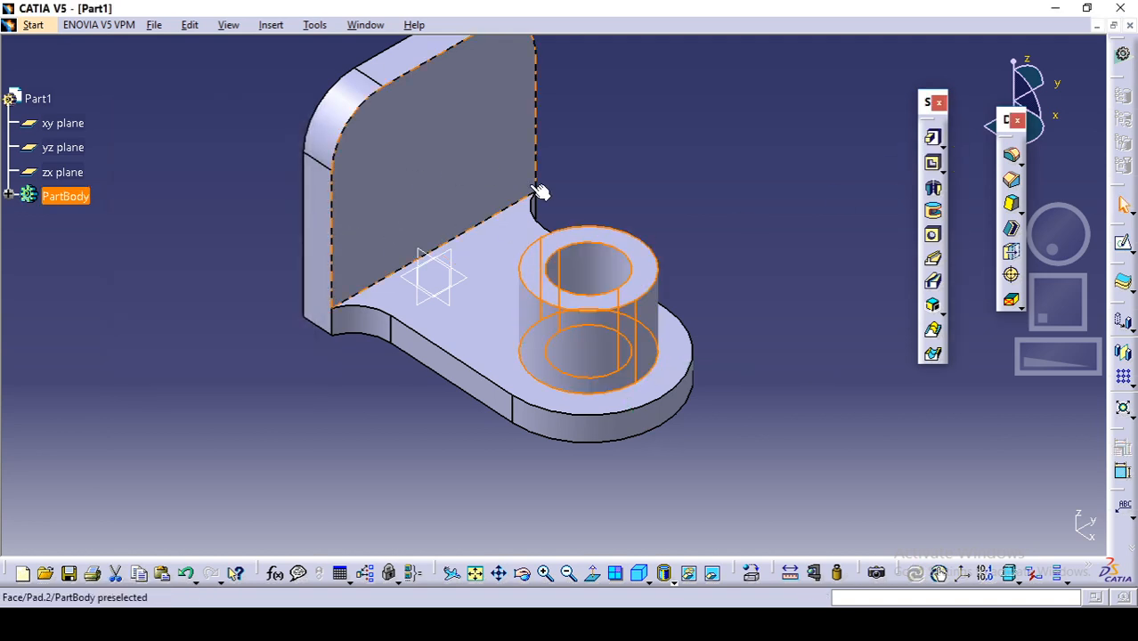
{"action": "left_click", "coordinate": [636, 138]}
Step: Start a sketch on the zx plane for the curved rib between upright plate and boss, consulting the reference drawing for its shape
{"action": "middle_click_drag", "start_coordinate": [635, 158], "coordinate": [635, 214]}
{"action": "left_click", "coordinate": [635, 622]}
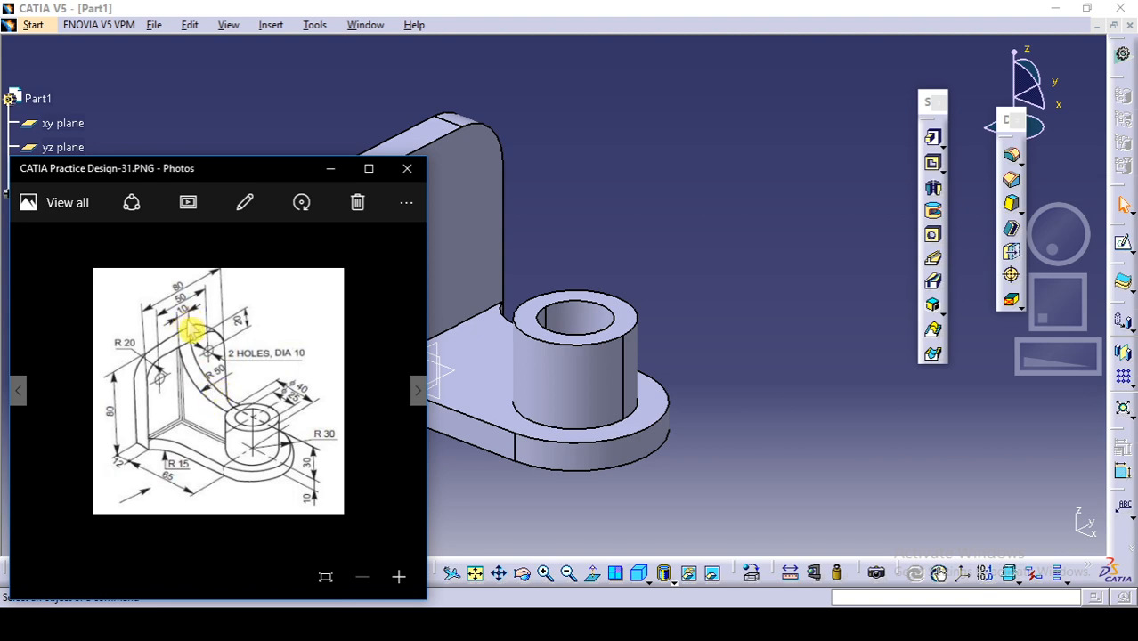
{"action": "left_click", "coordinate": [676, 161]}
{"action": "middle_click_drag", "start_coordinate": [676, 161], "coordinate": [651, 250]}
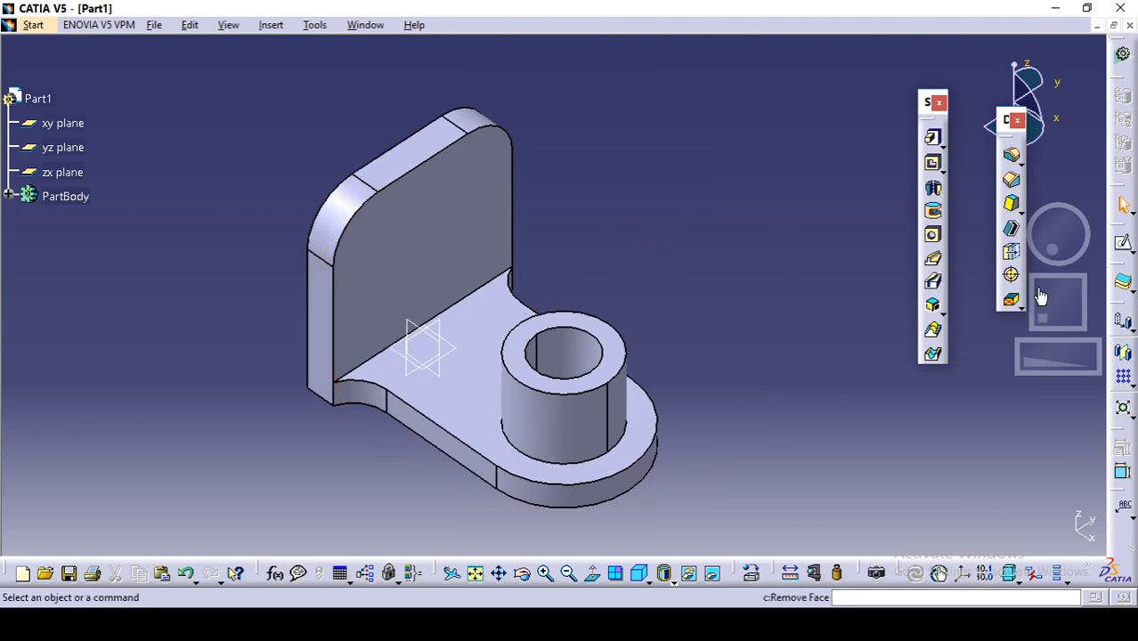
{"action": "middle_click_drag", "start_coordinate": [606, 306], "coordinate": [583, 294]}
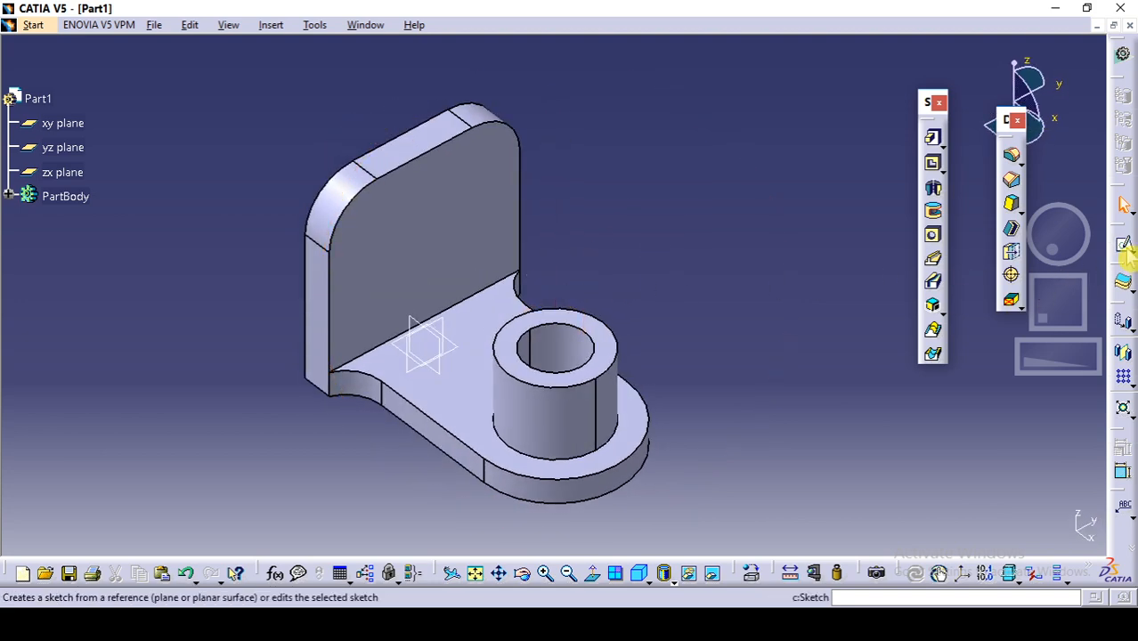
{"action": "left_click", "coordinate": [1124, 248]}
{"action": "left_click", "coordinate": [434, 336]}
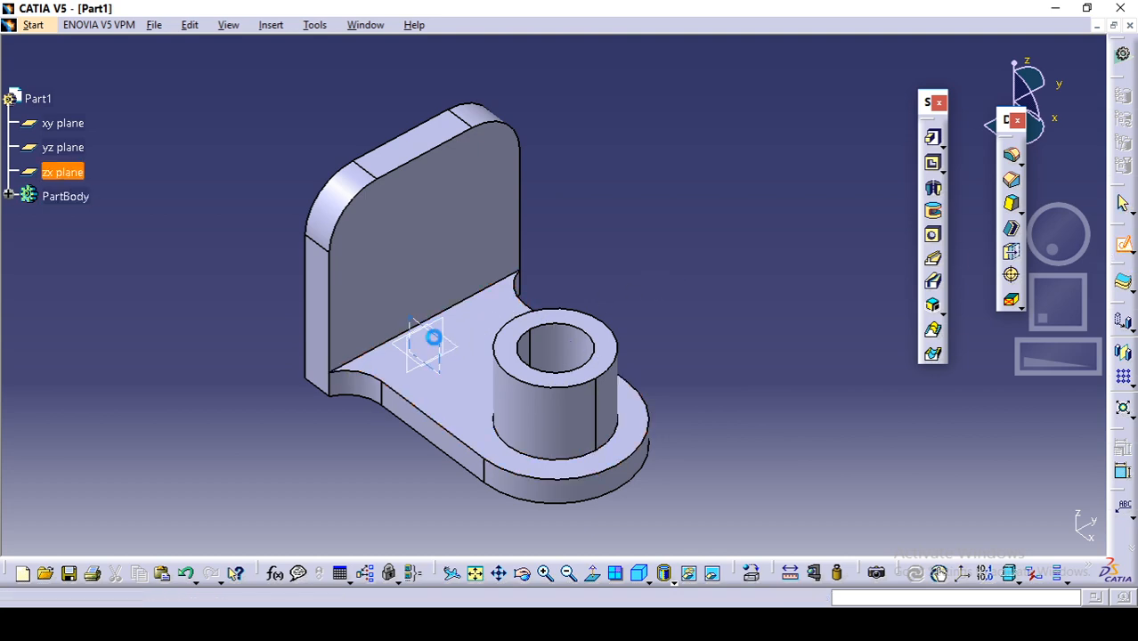
{"action": "mouse_move", "coordinate": [536, 351]}
{"action": "middle_mouse_down"}
{"action": "mouse_move", "coordinate": [416, 283]}
{"action": "mouse_move", "coordinate": [421, 268]}
{"action": "middle_mouse_up"}
{"action": "middle_click_drag", "start_coordinate": [587, 246], "coordinate": [586, 290]}
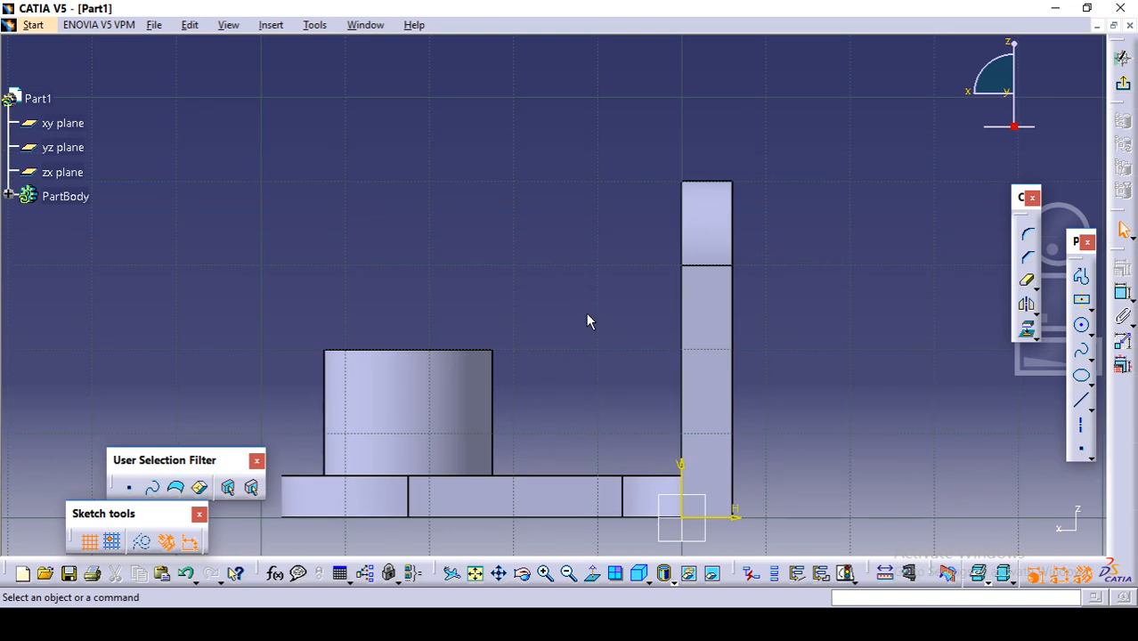
{"action": "left_click", "coordinate": [619, 624]}
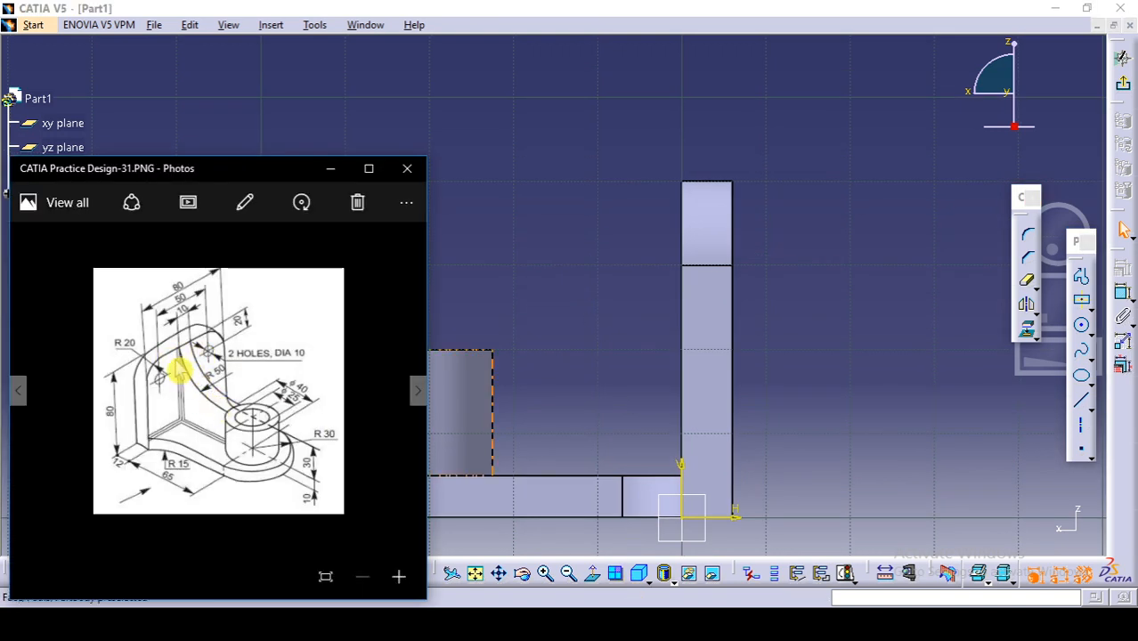
{"action": "left_click", "coordinate": [631, 320]}
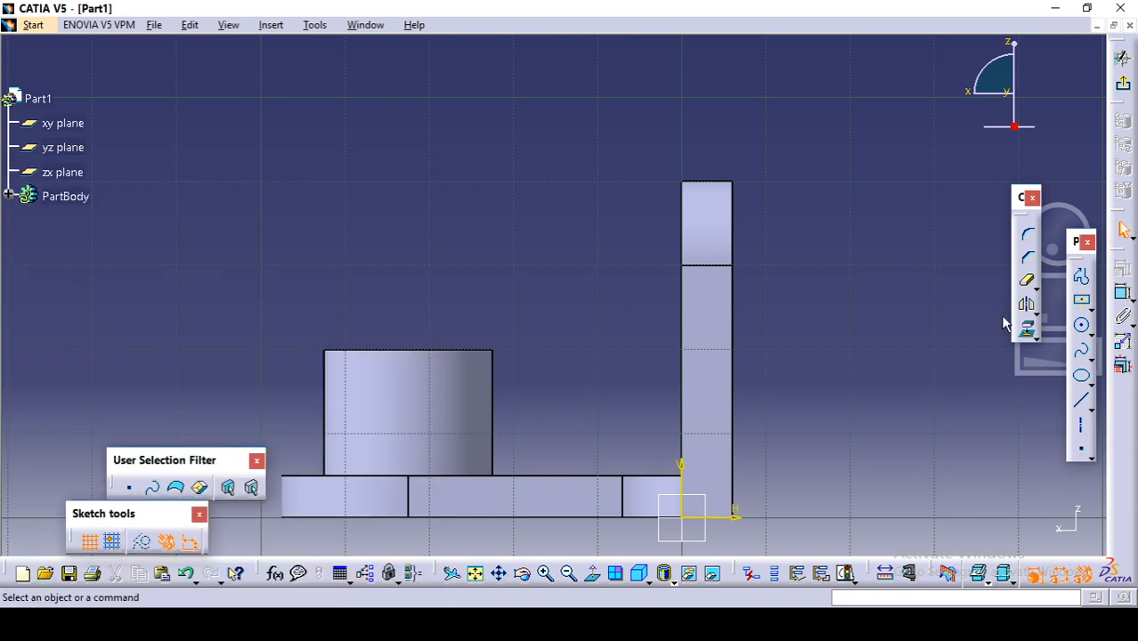
Step: Draw a three-point arc sagging from near the upright plate's upper end down to just above the boss's facing top corner
{"action": "left_click", "coordinate": [1091, 334]}
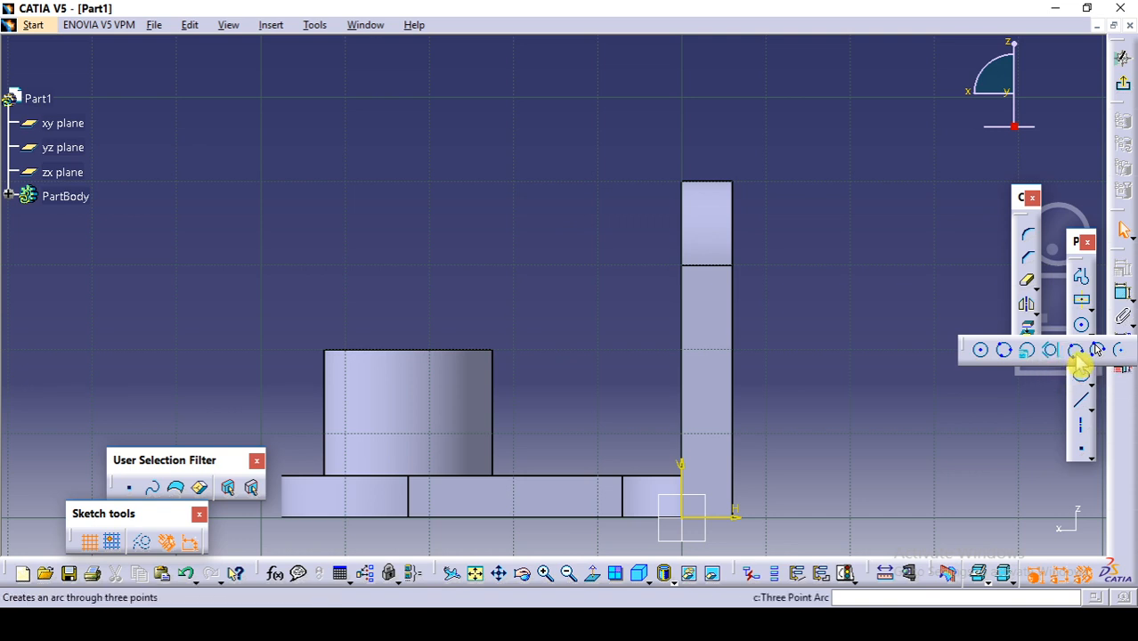
{"action": "left_click", "coordinate": [1095, 349]}
{"action": "left_click", "coordinate": [512, 333]}
{"action": "left_click", "coordinate": [588, 299]}
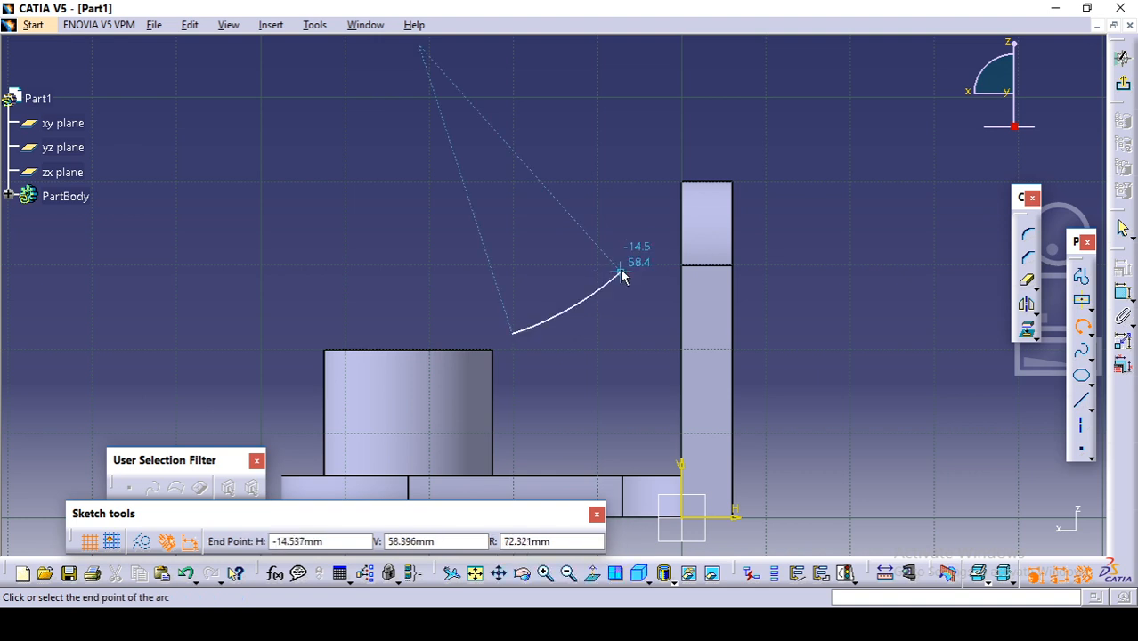
{"action": "left_click", "coordinate": [656, 221]}
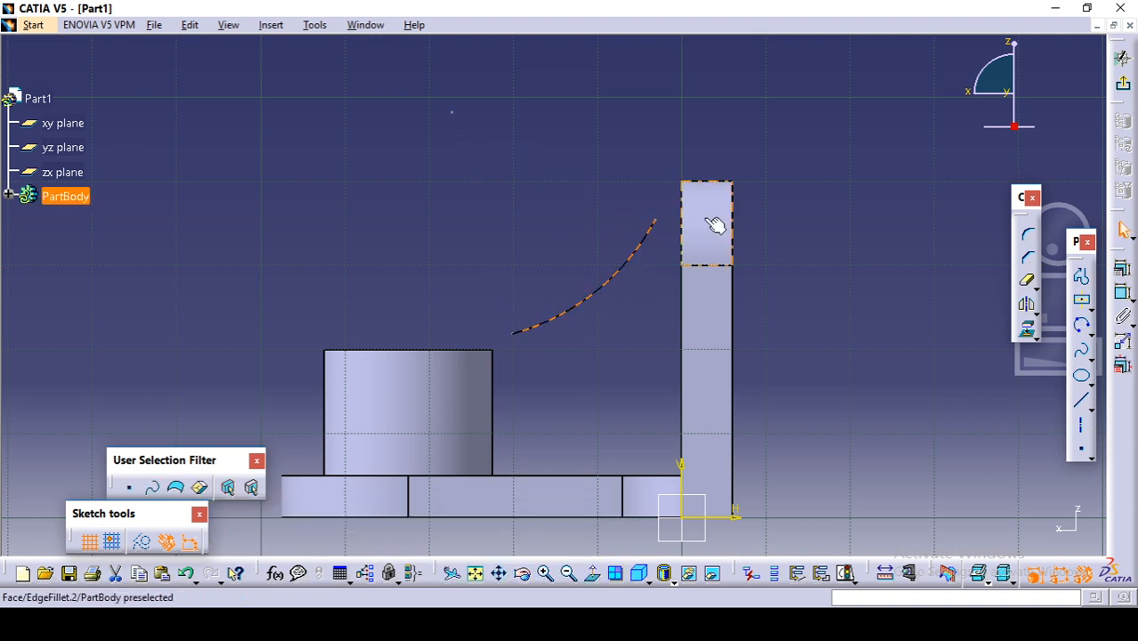
{"action": "left_click", "coordinate": [801, 224]}
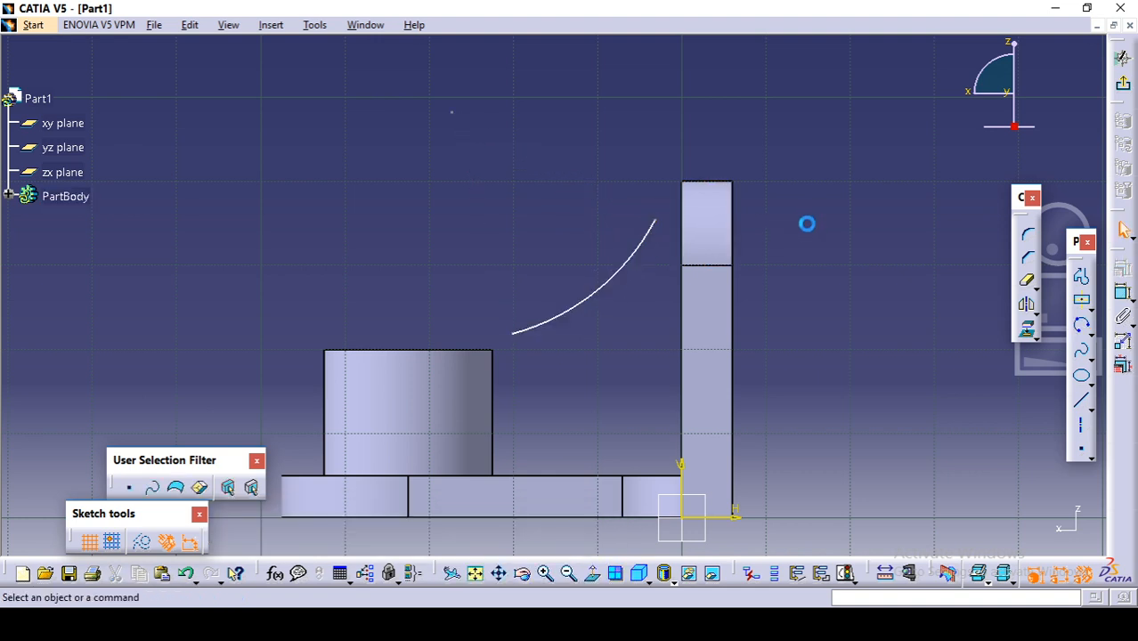
Step: Dimension the arc's radius and set it to 50 mm
{"action": "left_click", "coordinate": [1124, 297]}
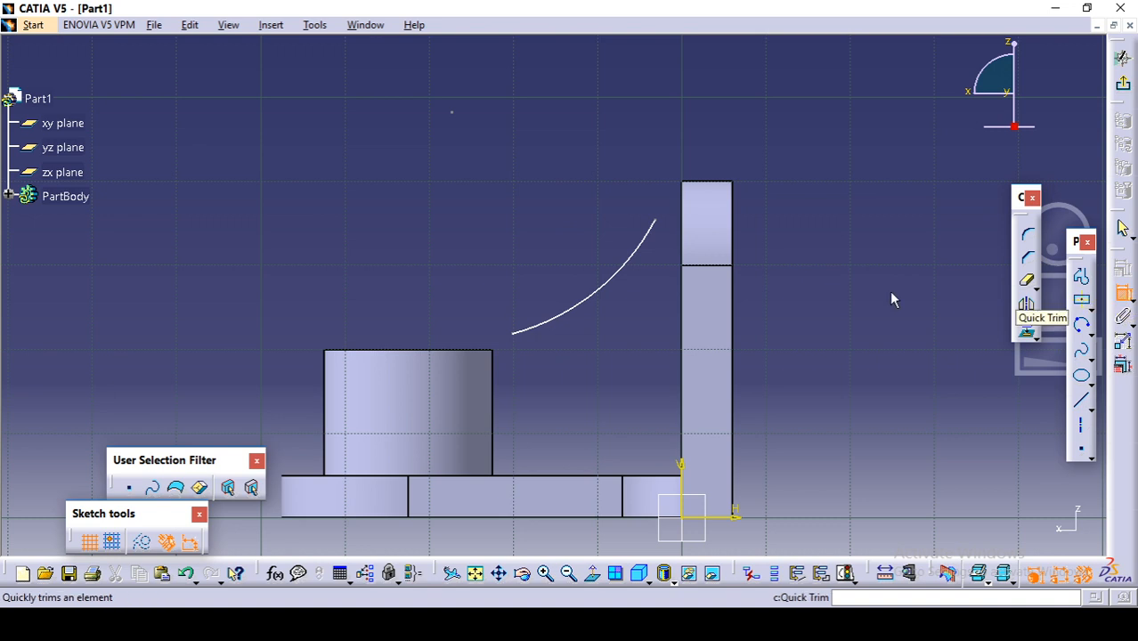
{"action": "left_click", "coordinate": [592, 307]}
{"action": "left_click", "coordinate": [595, 322]}
{"action": "double_click", "coordinate": [595, 322]}
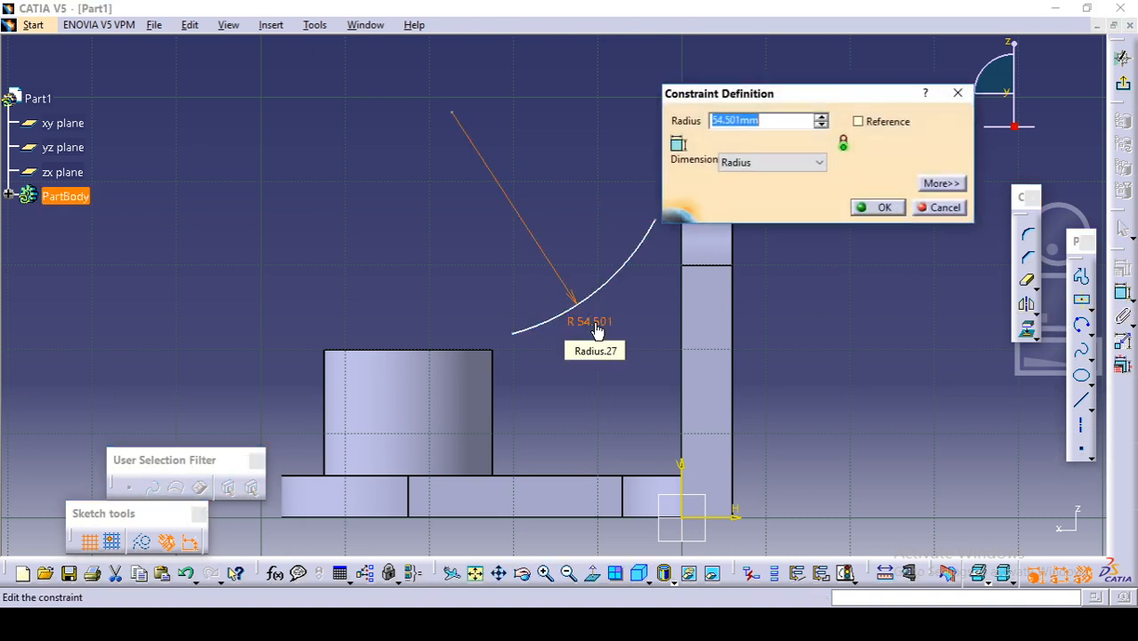
{"action": "type", "text": "50"}
{"action": "key", "text": "Return"}
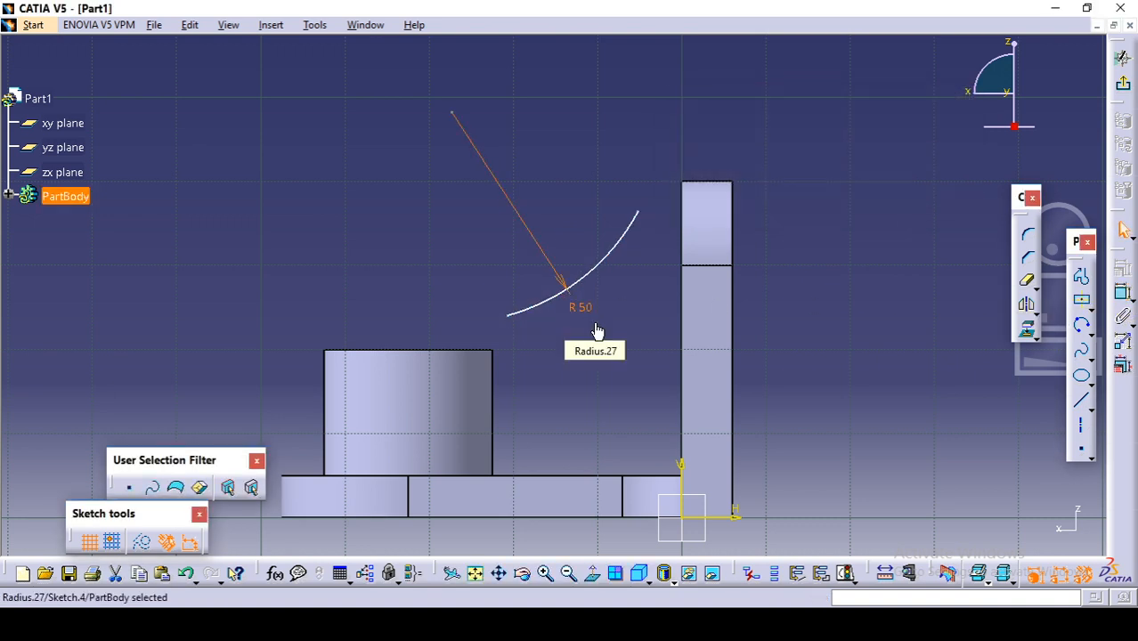
{"action": "left_click", "coordinate": [473, 287]}
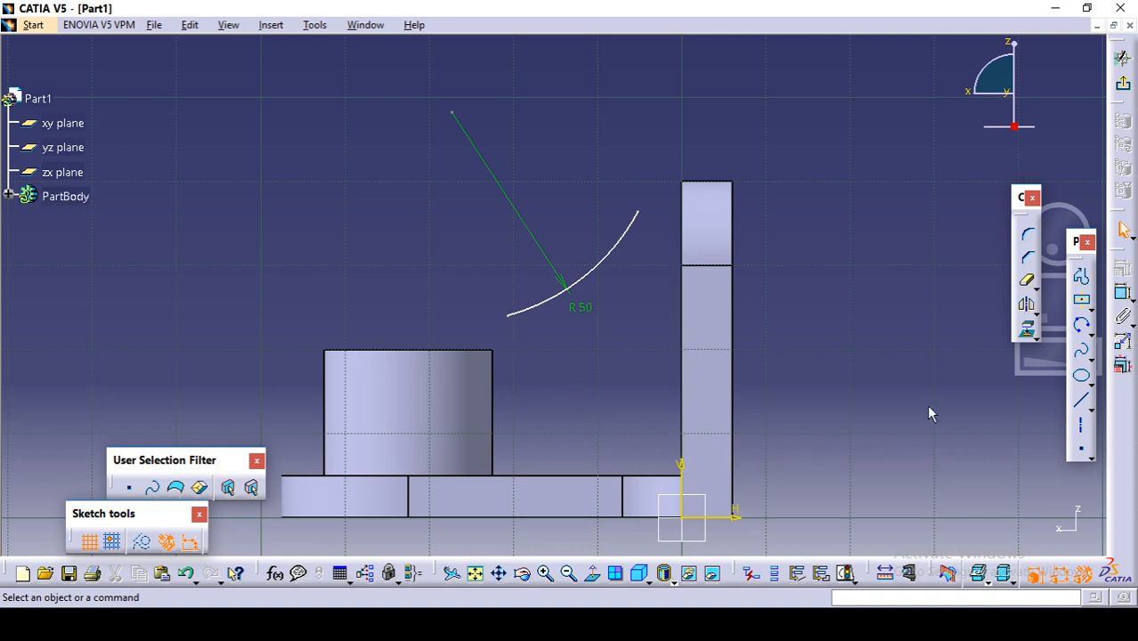
Step: Project the boss's top edge into the sketch and make the arc's lower endpoint coincident with the projected edge's end facing the plate
{"action": "left_click", "coordinate": [1033, 337]}
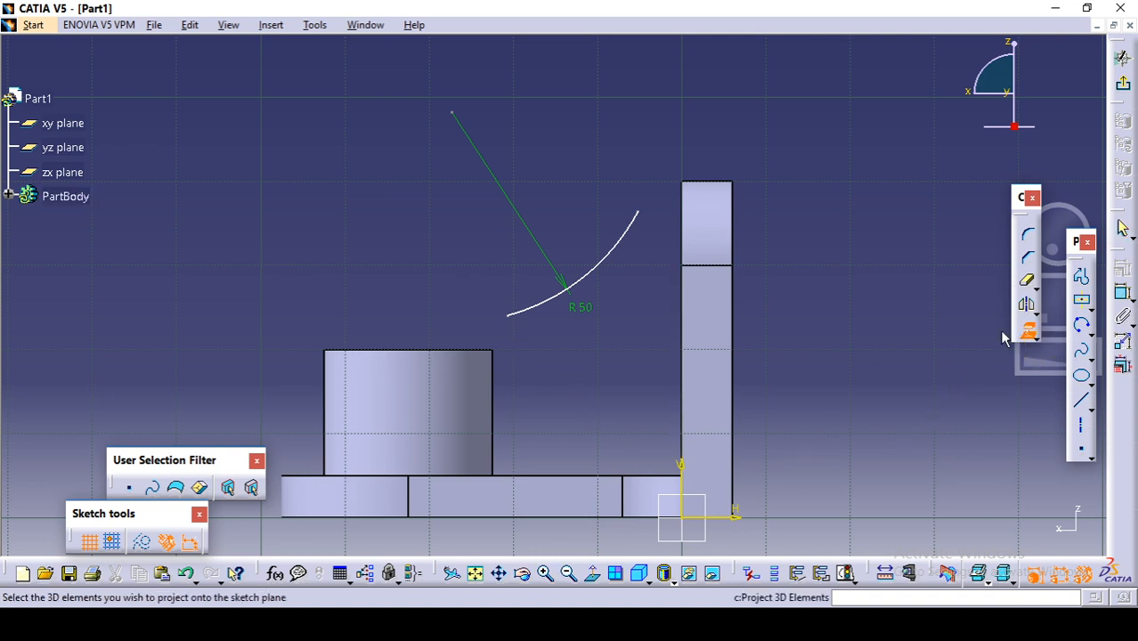
{"action": "left_click", "coordinate": [463, 352]}
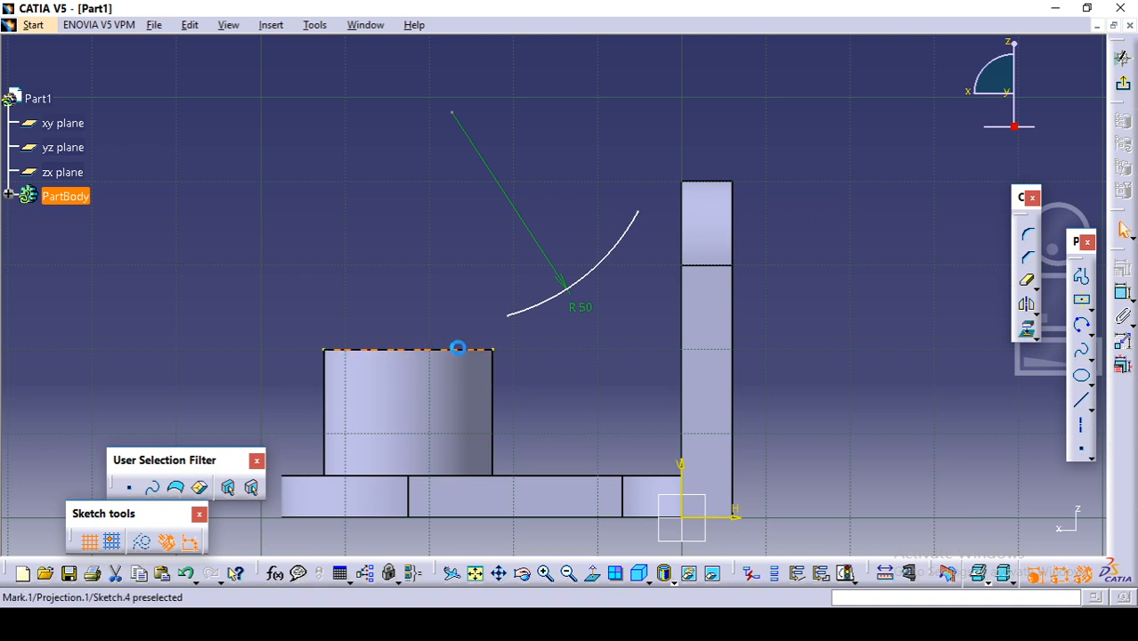
{"action": "left_click", "coordinate": [511, 318]}
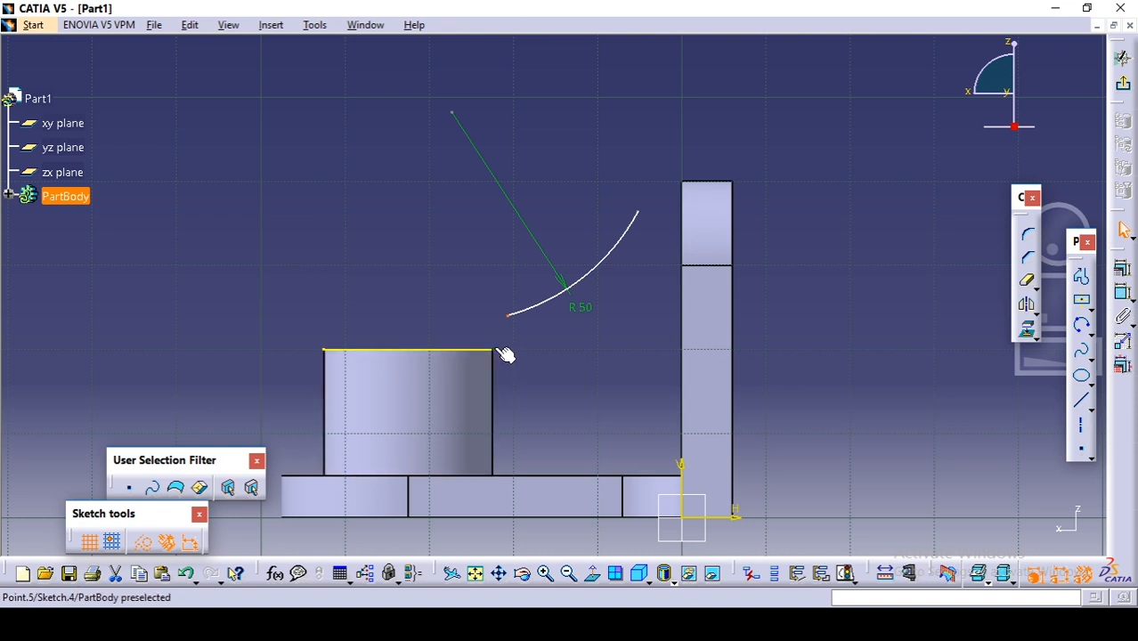
{"action": "left_click", "coordinate": [495, 348], "text": "ctrl"}
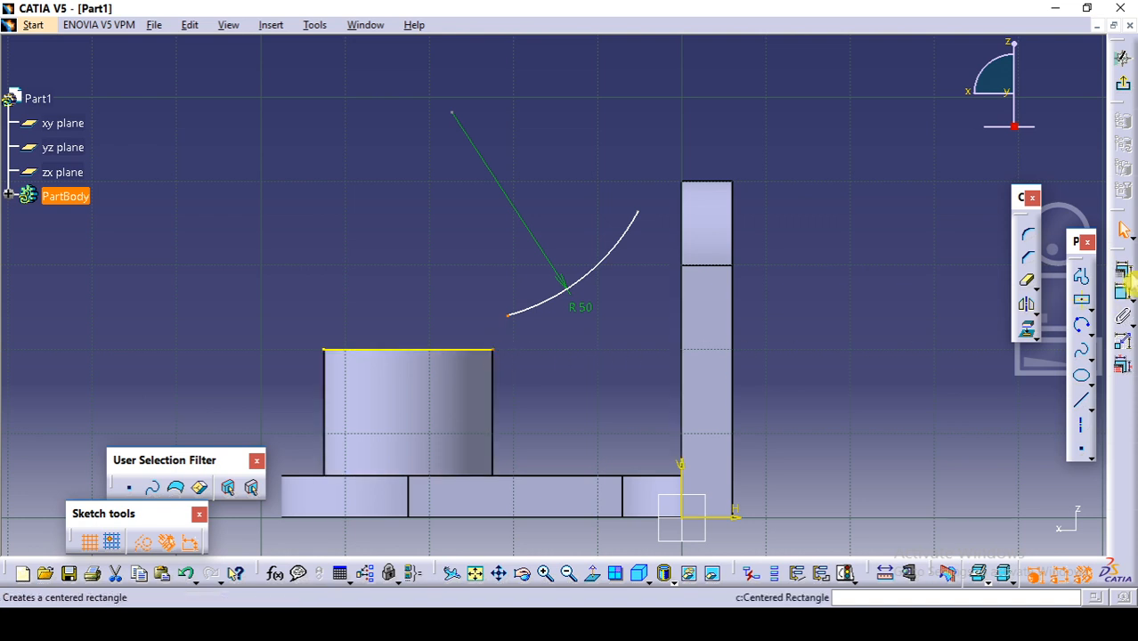
{"action": "left_click", "coordinate": [1125, 282]}
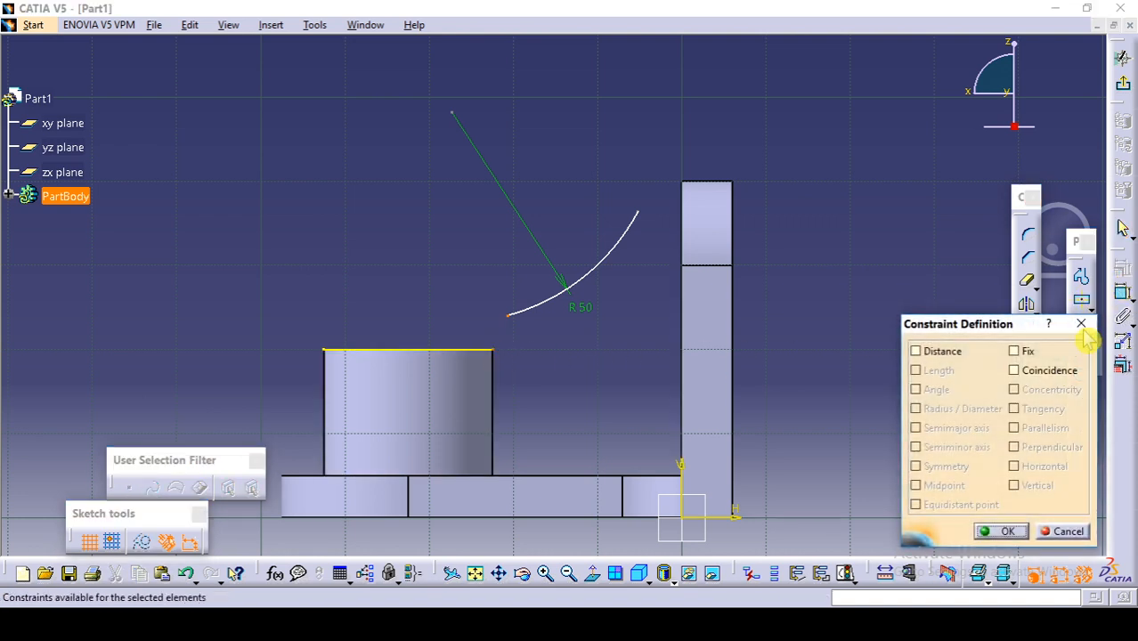
{"action": "left_click", "coordinate": [1049, 370]}
{"action": "left_click", "coordinate": [1001, 531]}
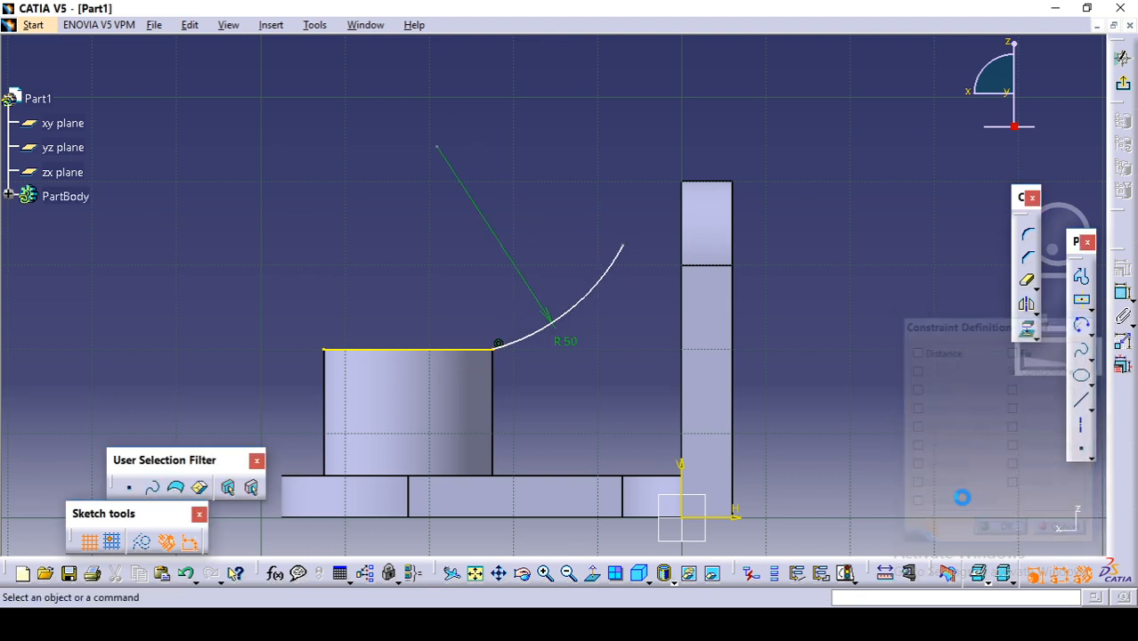
Step: Make the arc's upper endpoint coincident with the upright plate's top corner facing the boss
{"action": "left_click", "coordinate": [625, 247]}
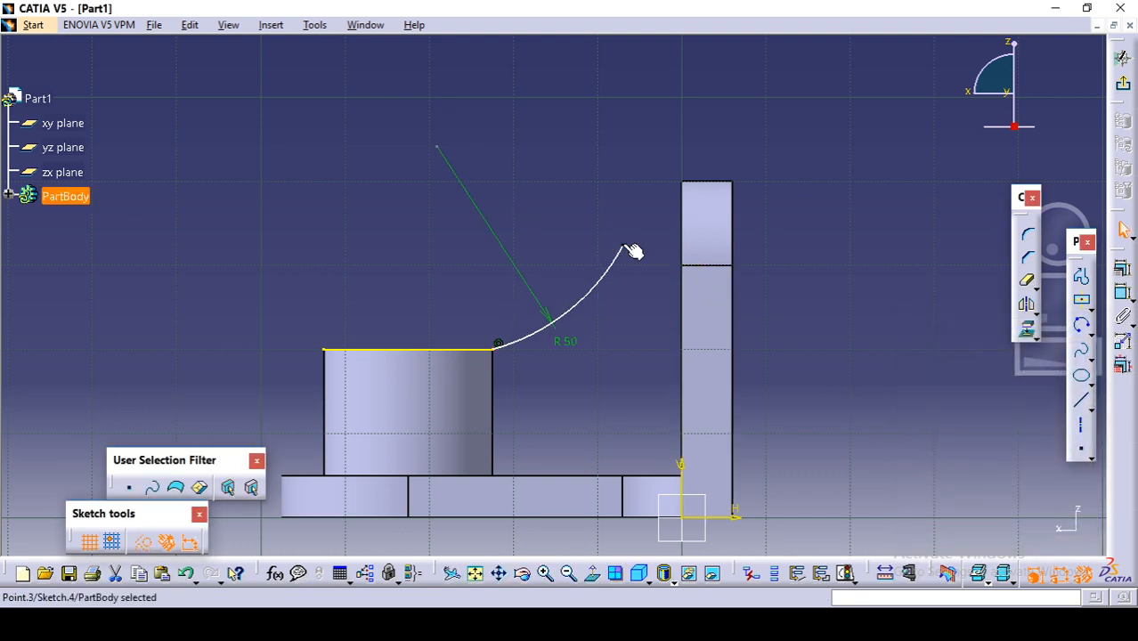
{"action": "left_click", "coordinate": [683, 183], "text": "ctrl"}
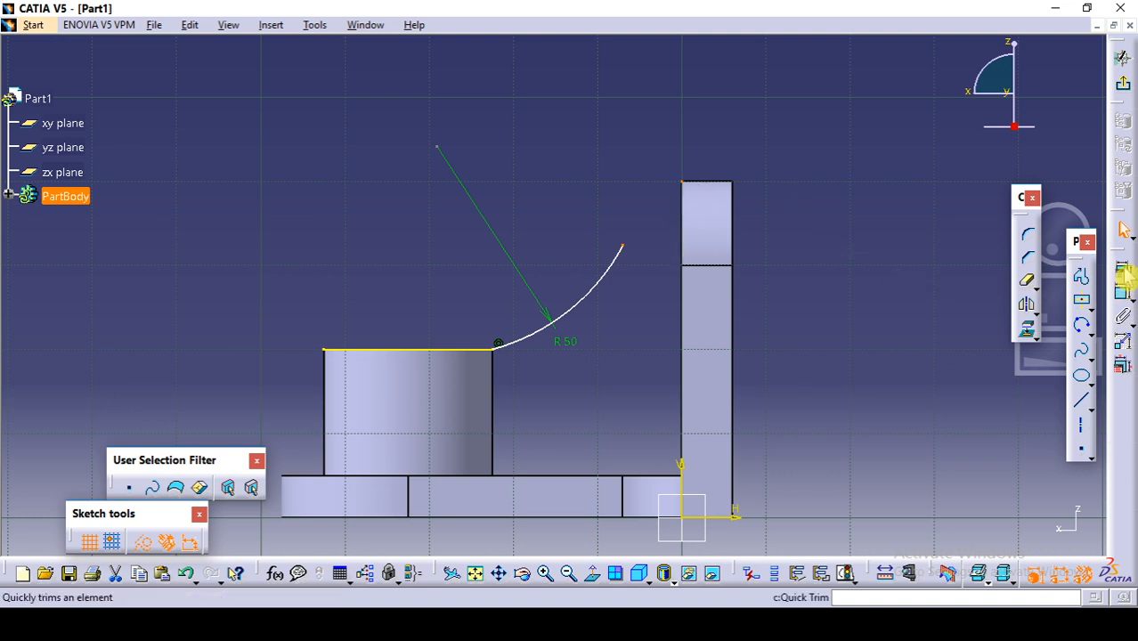
{"action": "left_click", "coordinate": [1122, 269]}
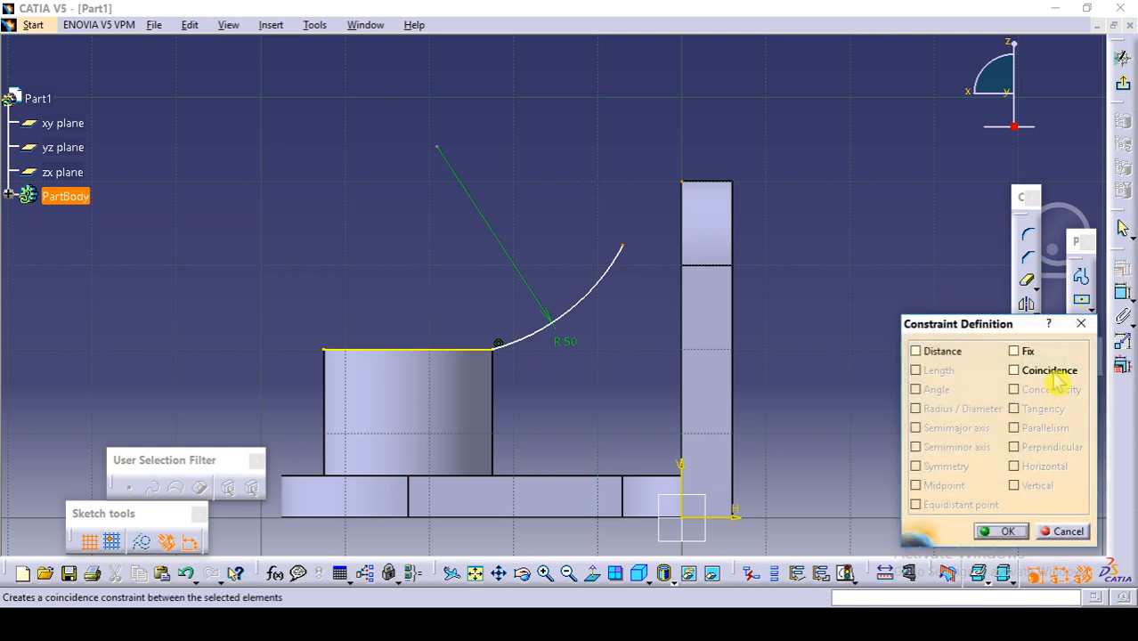
{"action": "left_click", "coordinate": [1035, 371]}
{"action": "left_click", "coordinate": [1006, 534]}
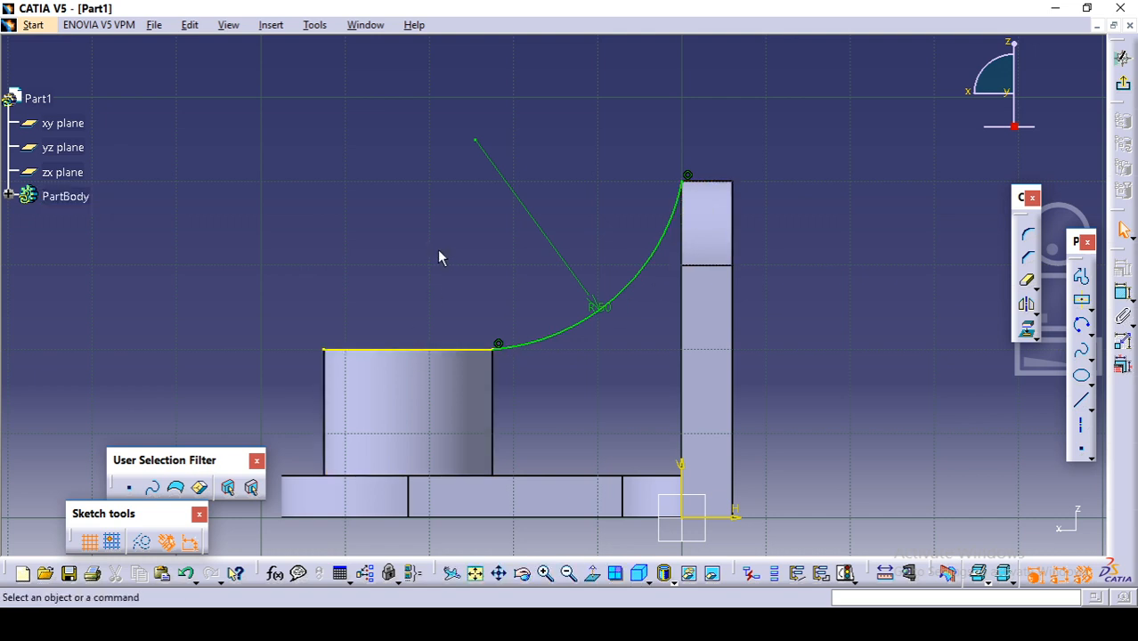
Step: Convert the projected boss edge into a construction element
{"action": "left_click", "coordinate": [414, 354]}
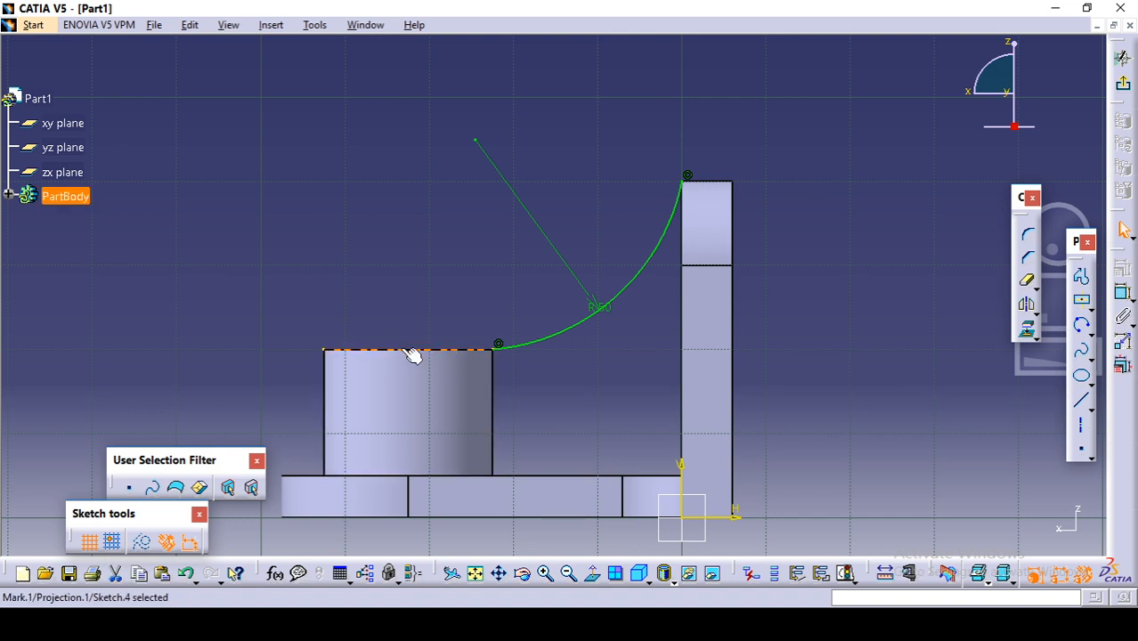
{"action": "left_click", "coordinate": [146, 545]}
{"action": "left_click", "coordinate": [272, 299]}
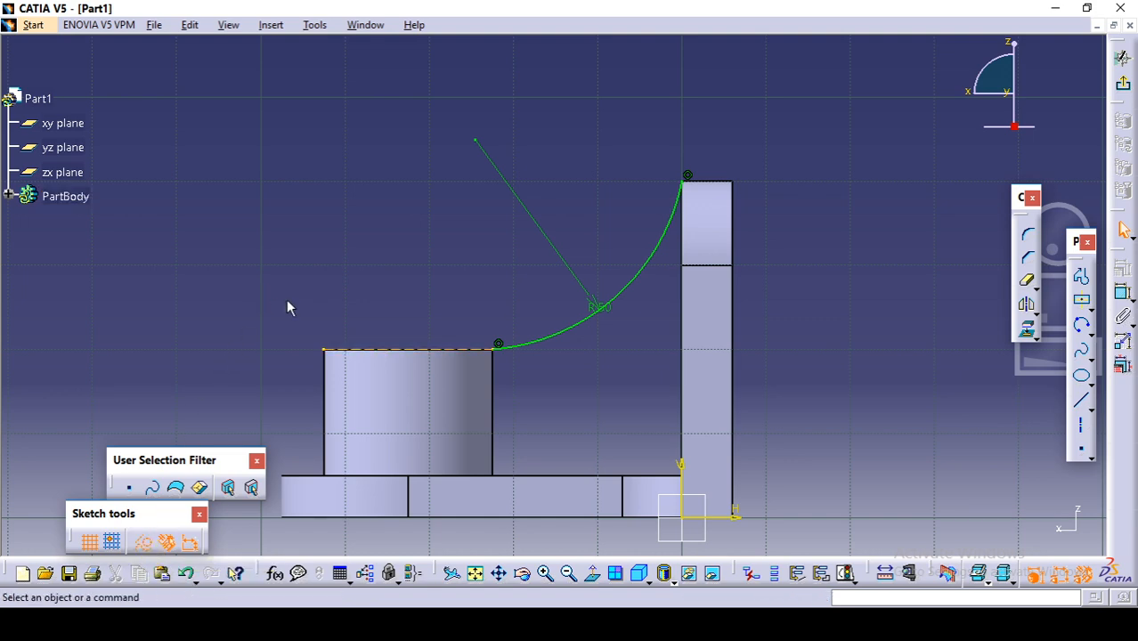
Step: Exit the sketch and create a 10 mm thick From Side stiffener from the arc, with Neutral Fiber on
{"action": "mouse_move", "coordinate": [286, 298]}
{"action": "middle_mouse_down"}
{"action": "mouse_move", "coordinate": [301, 214]}
{"action": "mouse_move", "coordinate": [363, 285]}
{"action": "middle_mouse_up"}
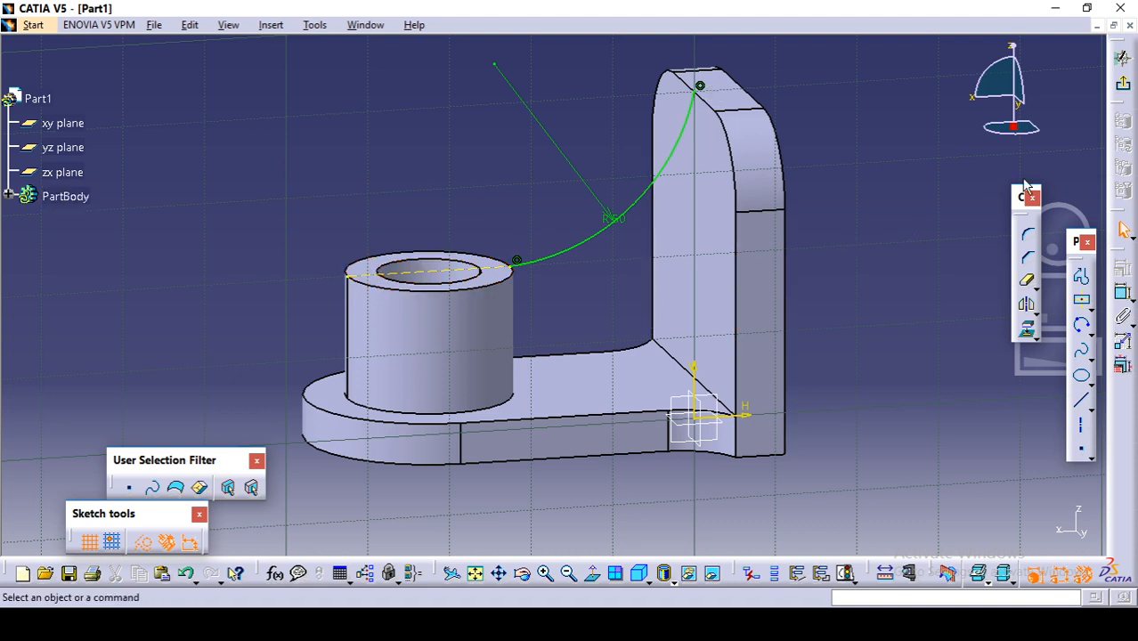
{"action": "left_click", "coordinate": [1125, 89]}
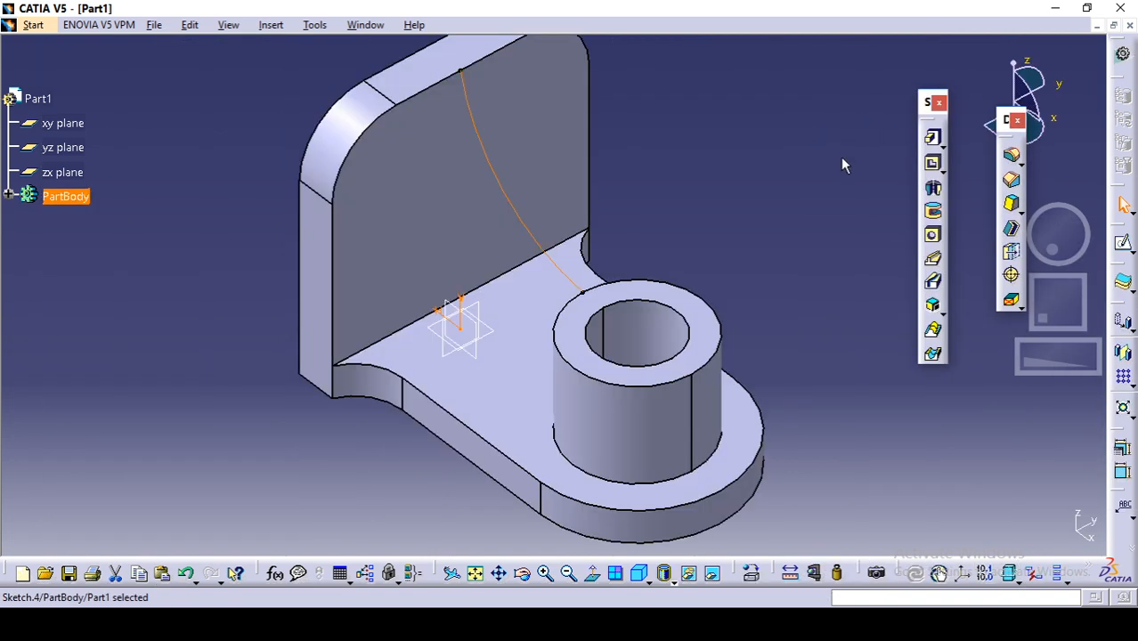
{"action": "left_click", "coordinate": [940, 336]}
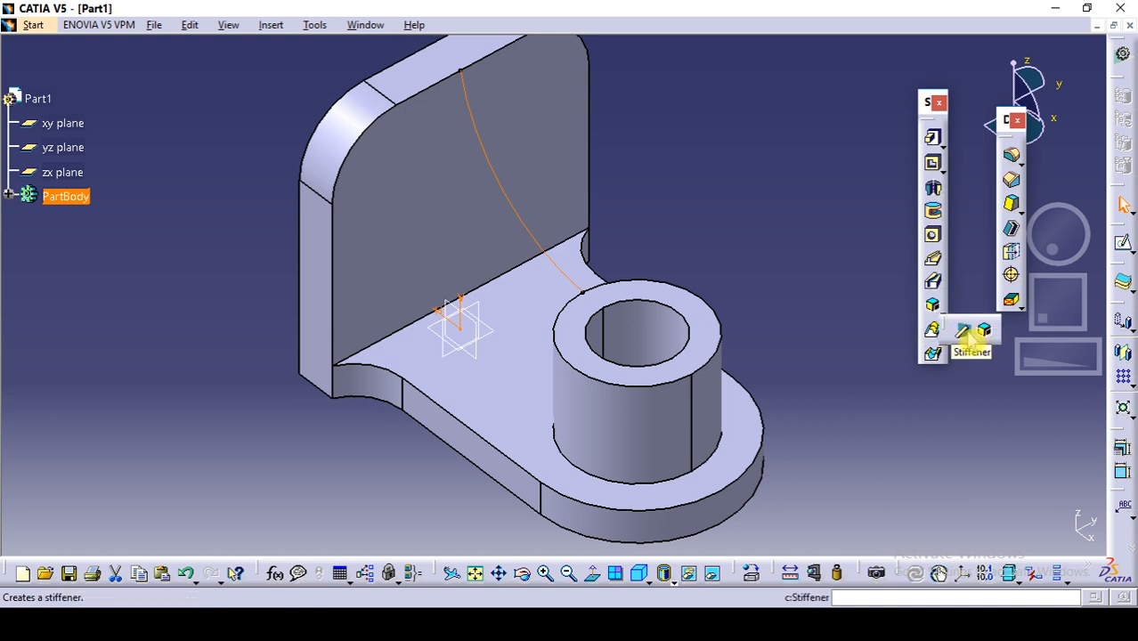
{"action": "left_click", "coordinate": [966, 335]}
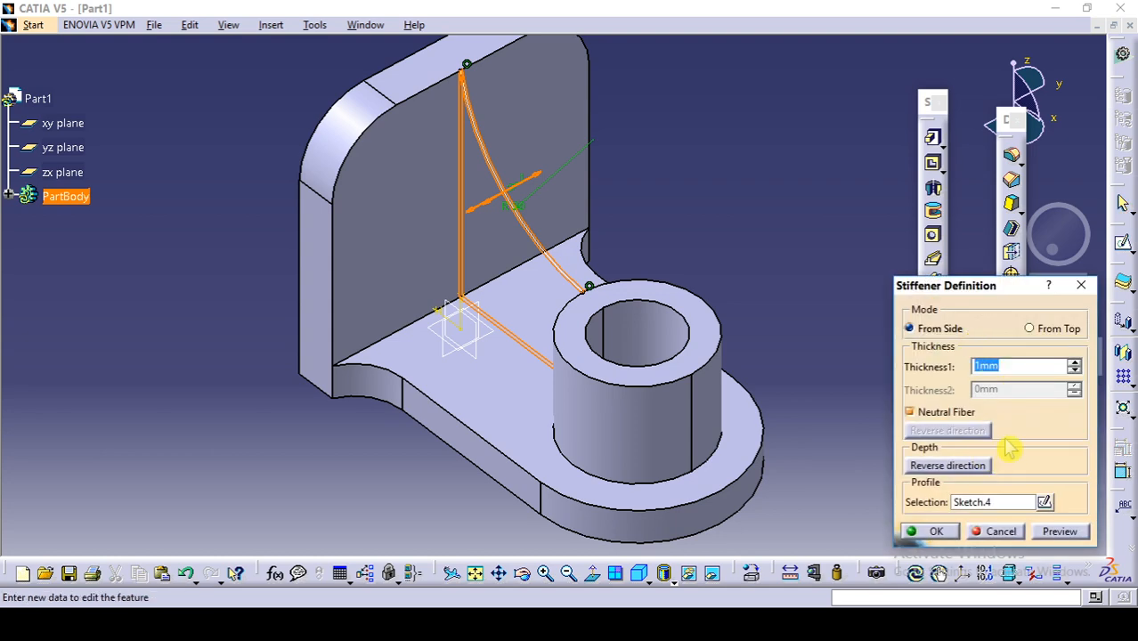
{"action": "type", "text": "10"}
{"action": "key", "text": "Return"}
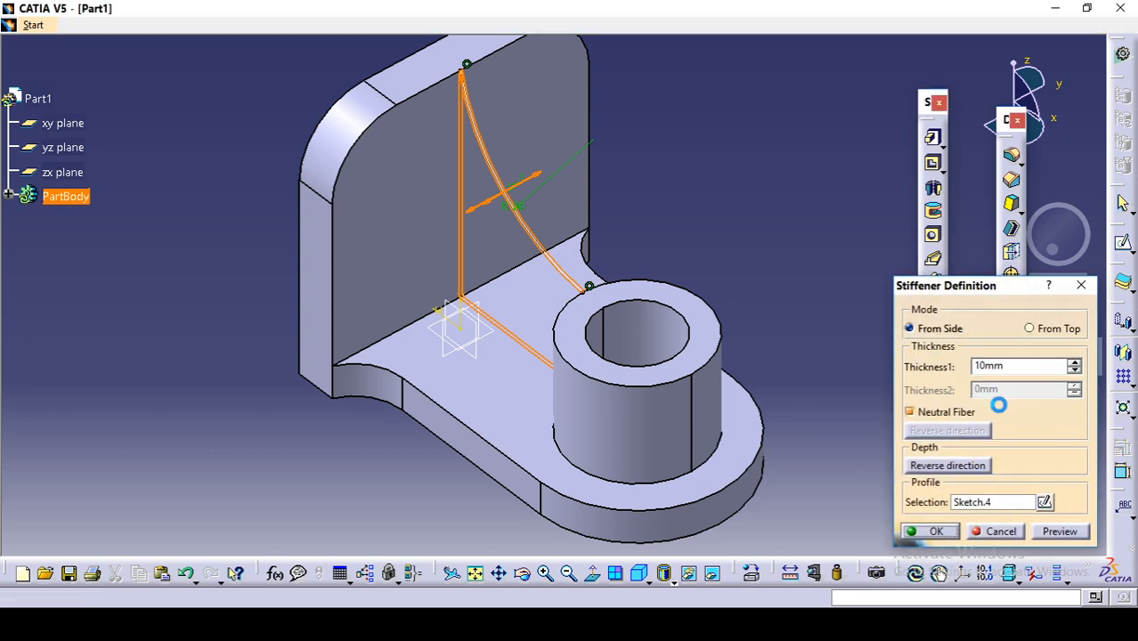
Step: Check the reference drawing for the plate holes, place a hole on the upright plate's face beside the rib and open its positioning sketch
{"action": "middle_click_drag", "start_coordinate": [575, 230], "coordinate": [757, 81]}
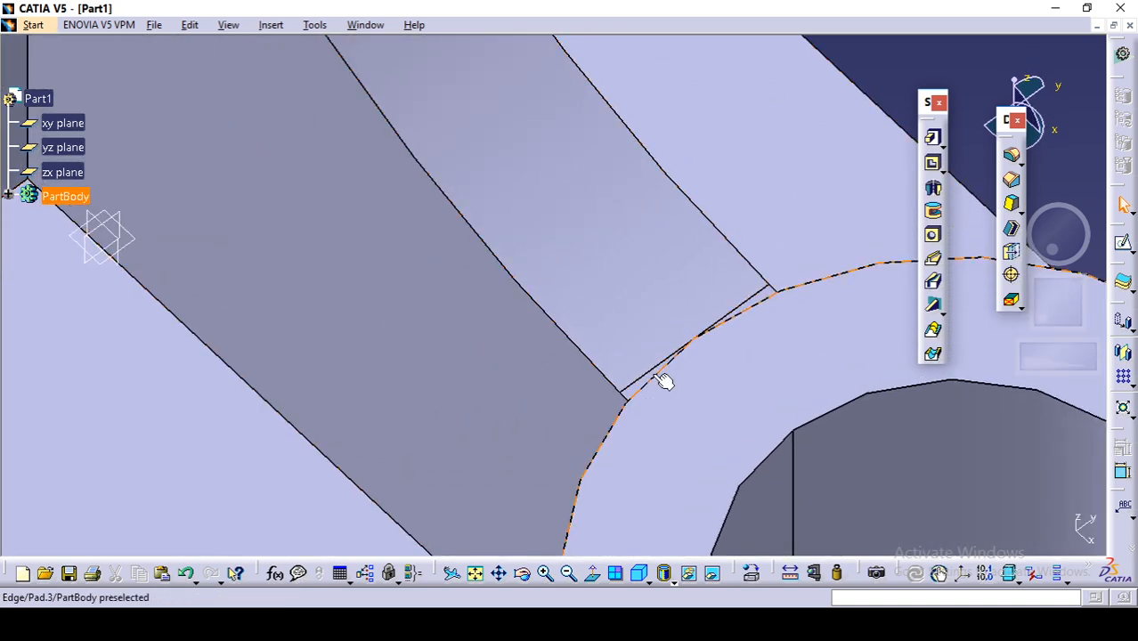
{"action": "middle_click_drag", "start_coordinate": [655, 377], "coordinate": [596, 575]}
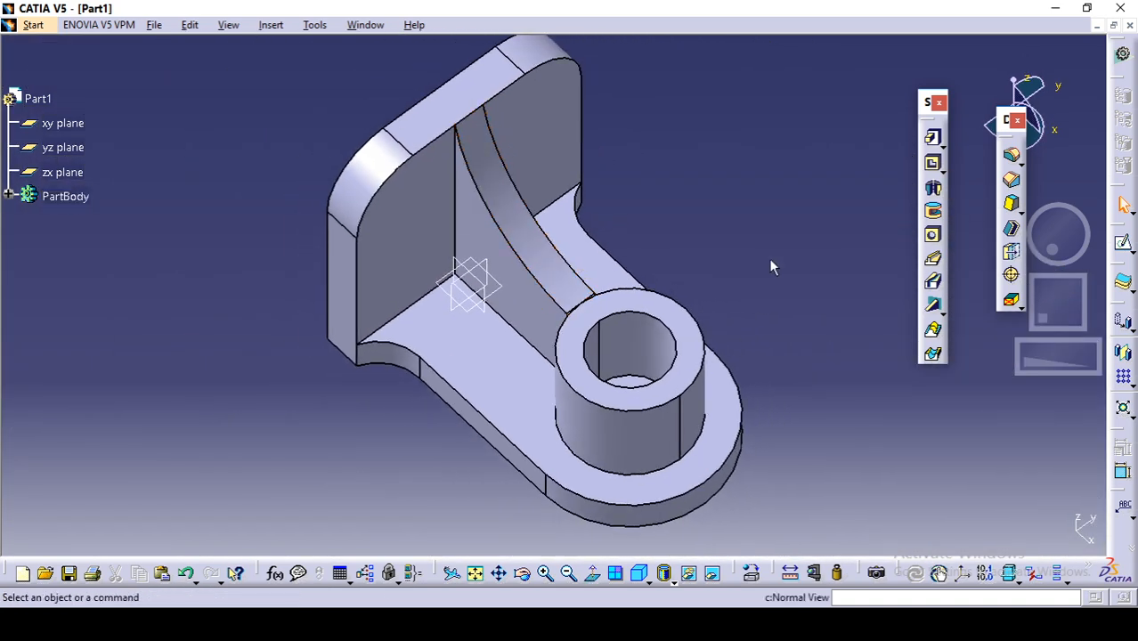
{"action": "middle_click_drag", "start_coordinate": [739, 211], "coordinate": [691, 240]}
{"action": "middle_click_drag", "start_coordinate": [690, 331], "coordinate": [678, 243]}
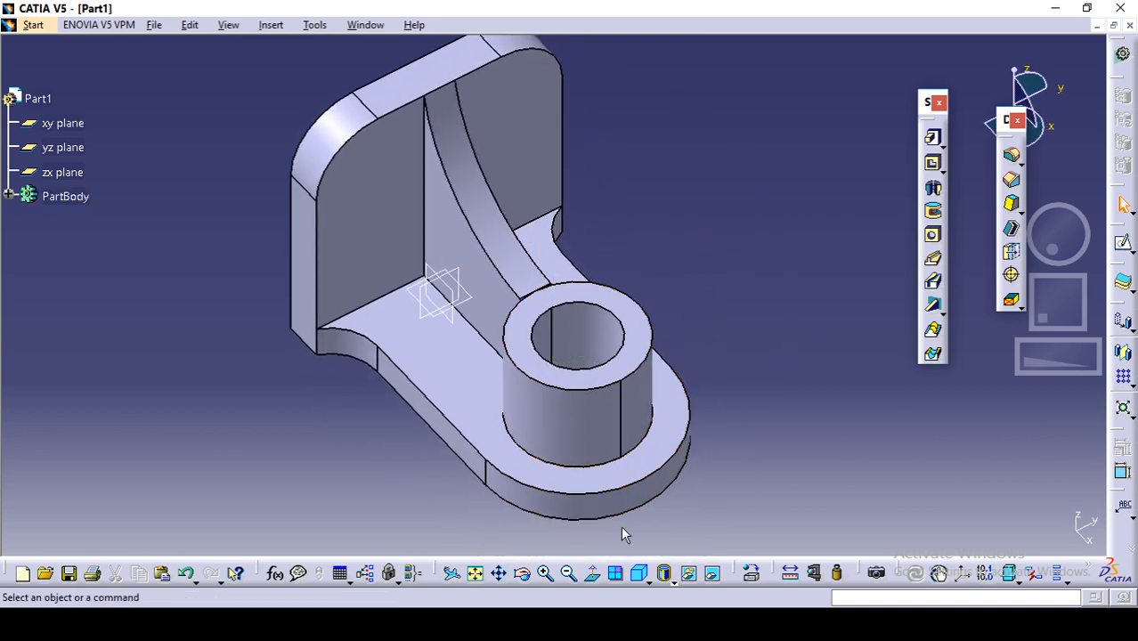
{"action": "left_click", "coordinate": [463, 624]}
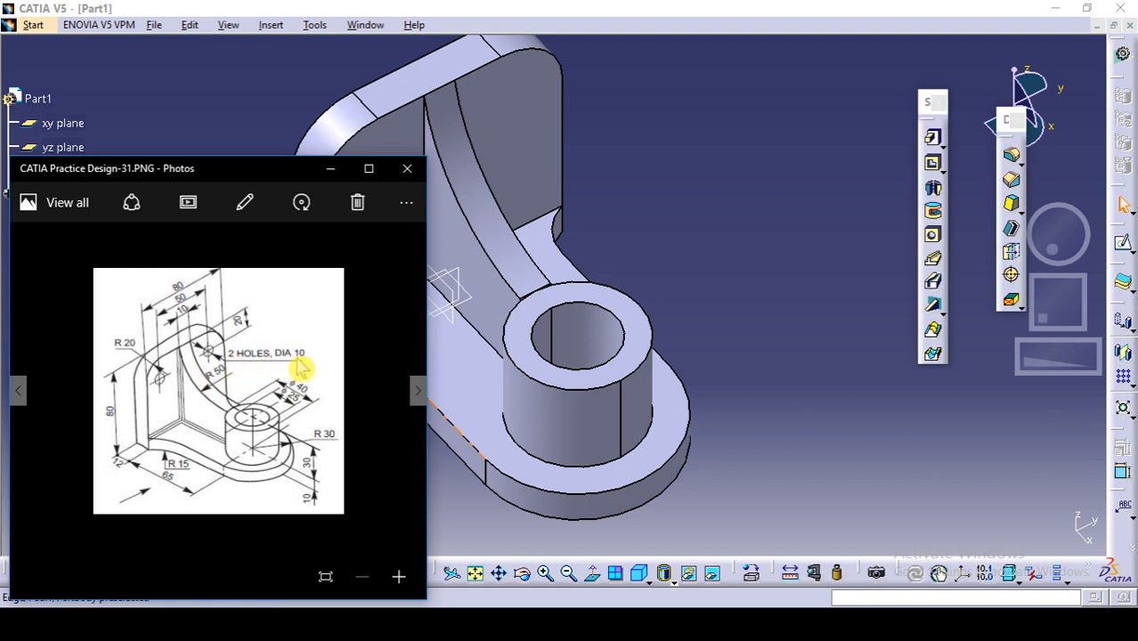
{"action": "left_click", "coordinate": [430, 341]}
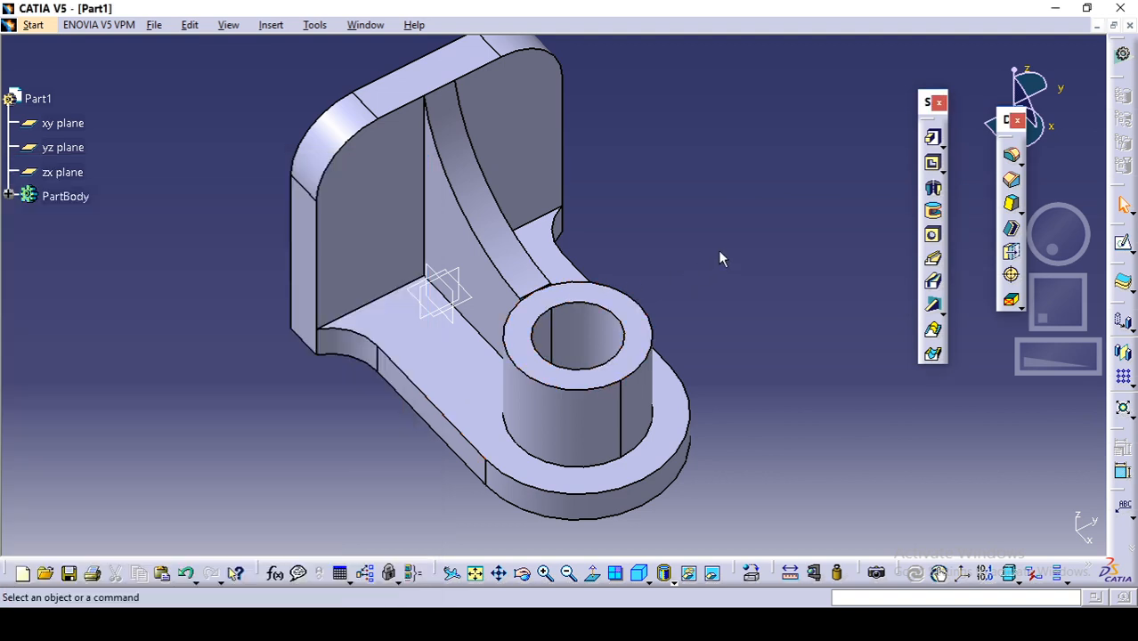
{"action": "middle_click_drag", "start_coordinate": [726, 257], "coordinate": [725, 358]}
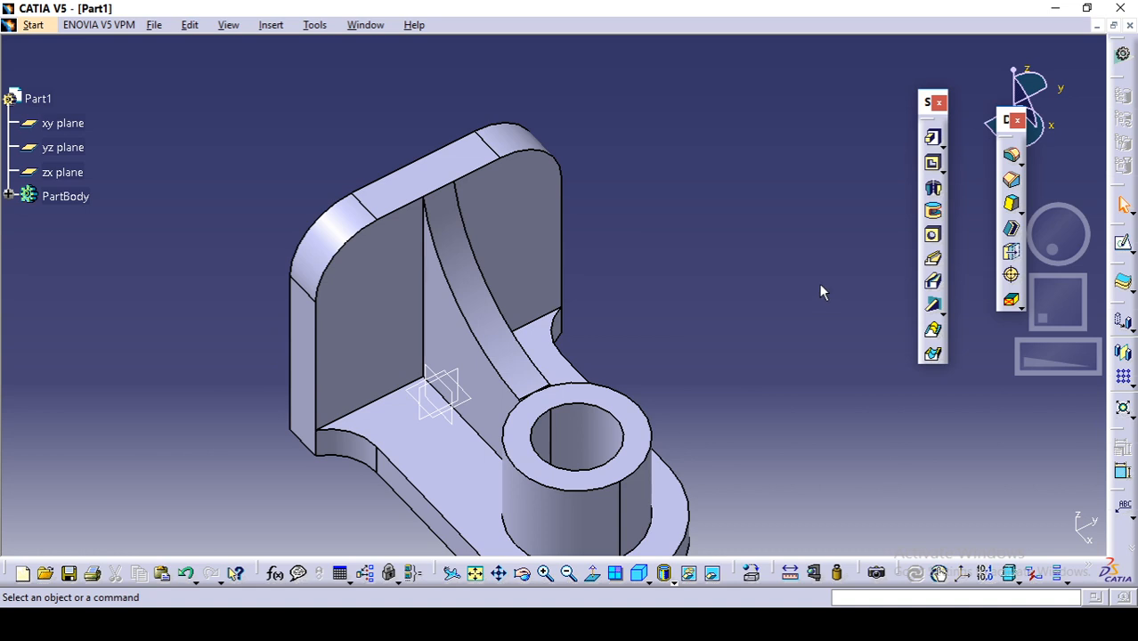
{"action": "left_click", "coordinate": [935, 243]}
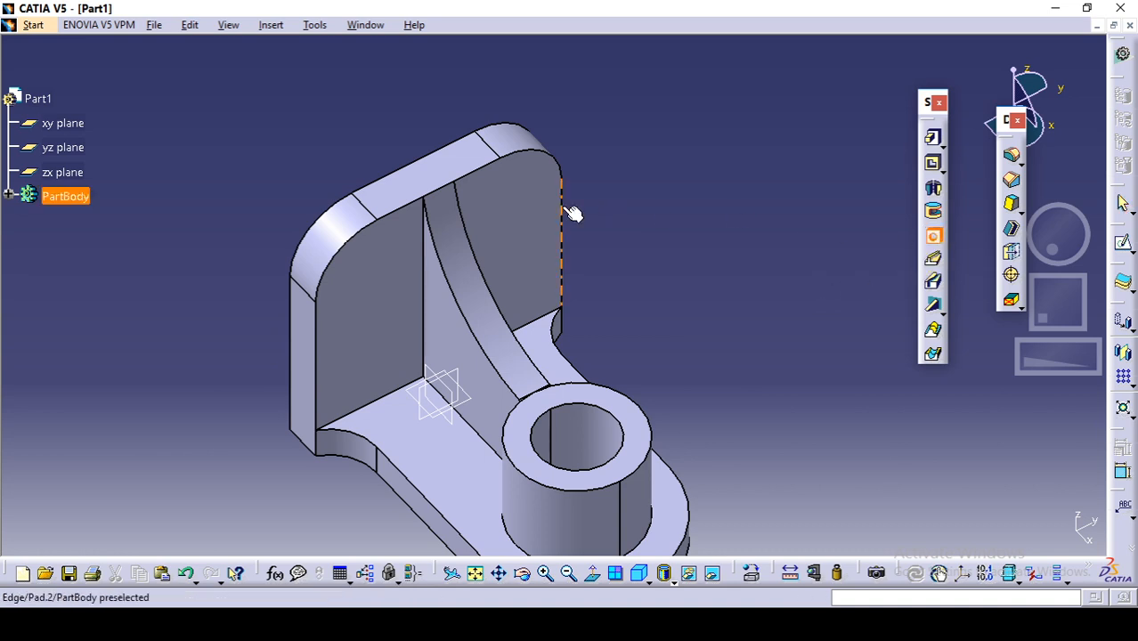
{"action": "left_click", "coordinate": [535, 199]}
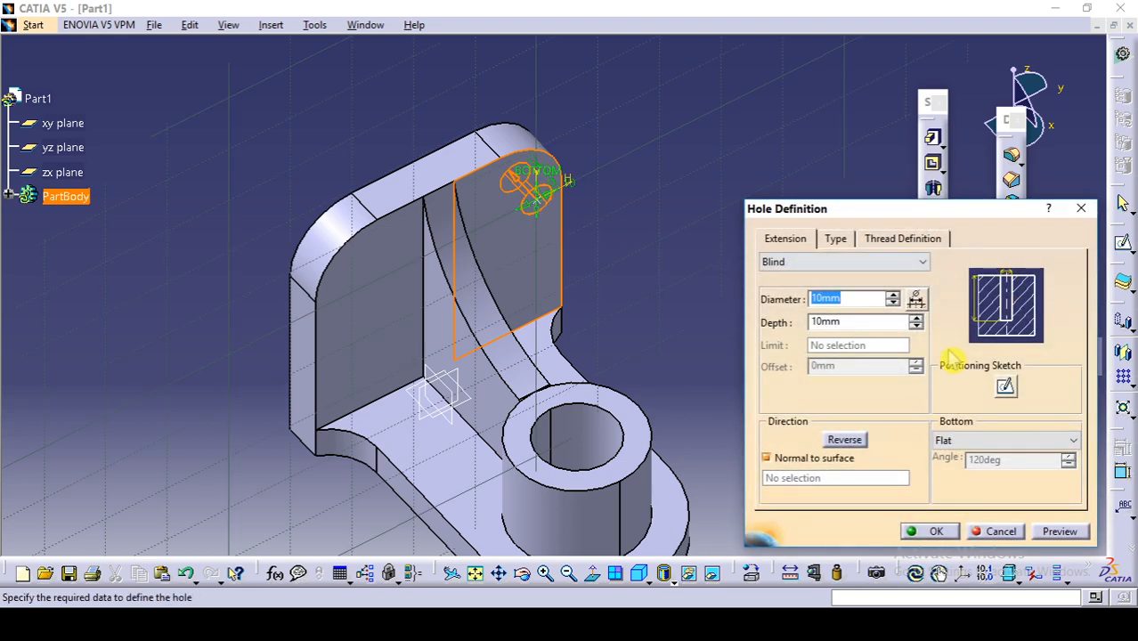
{"action": "left_click", "coordinate": [1005, 386]}
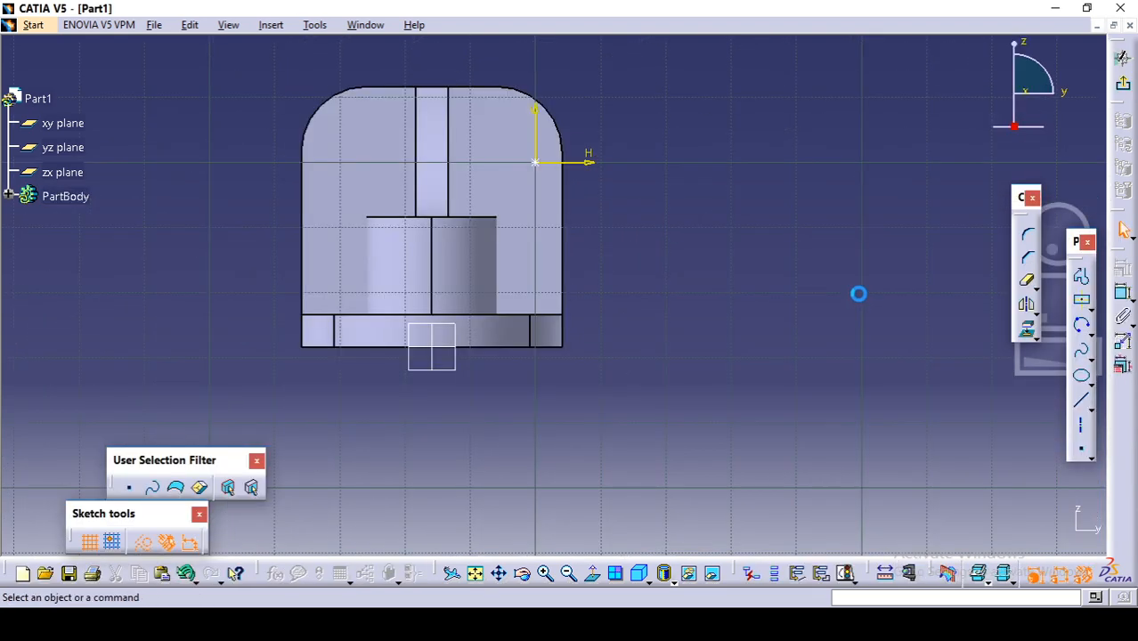
Step: Constrain the hole's centre point to be concentric with the upright plate's rounded upper corner arc on the same side of the rib
{"action": "middle_click_drag", "start_coordinate": [599, 222], "coordinate": [618, 309]}
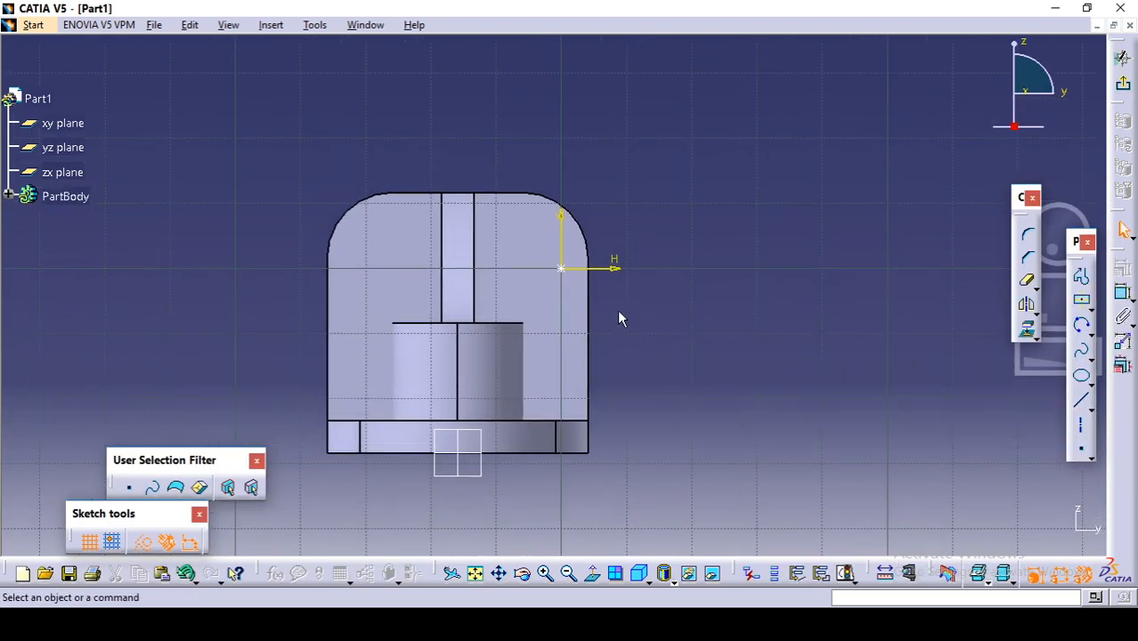
{"action": "left_click", "coordinate": [561, 267]}
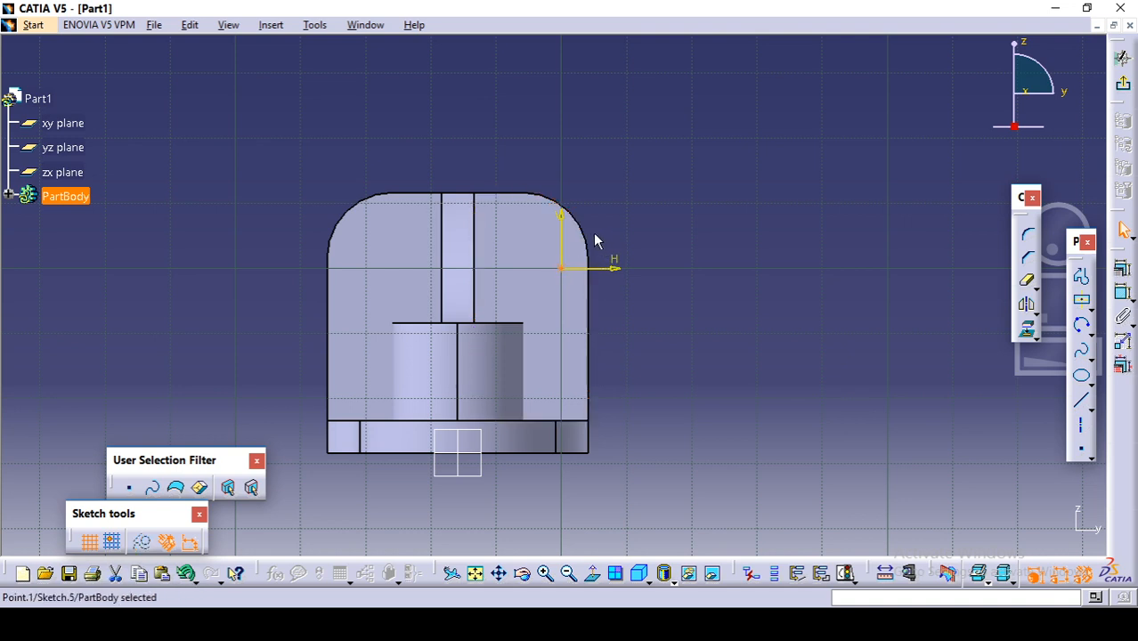
{"action": "left_click", "coordinate": [597, 240], "text": "ctrl"}
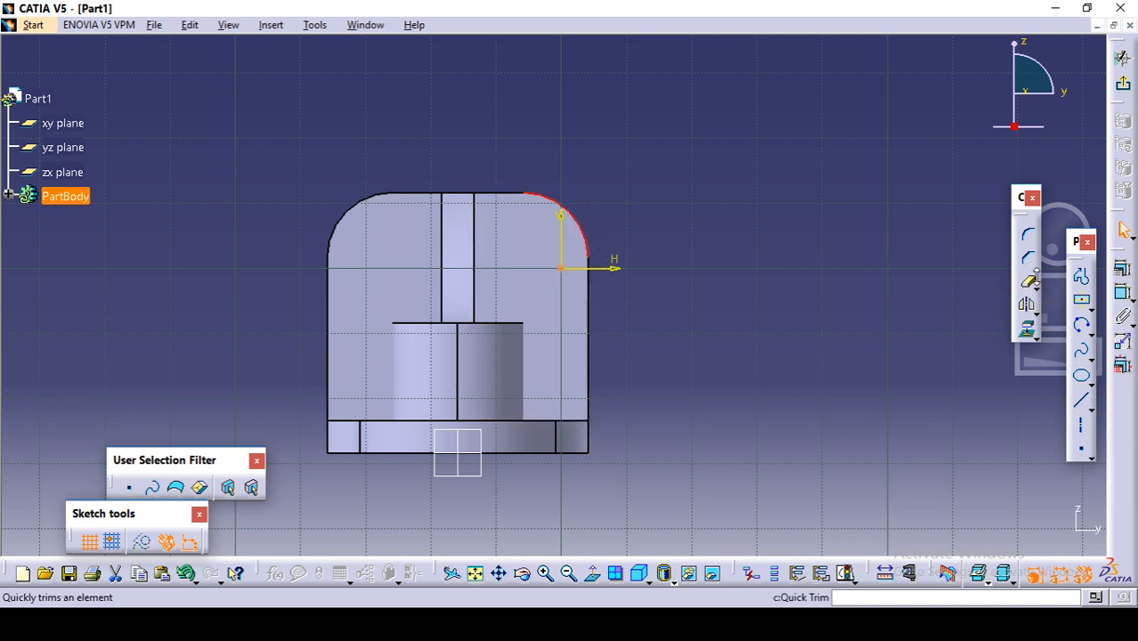
{"action": "left_click", "coordinate": [1124, 271]}
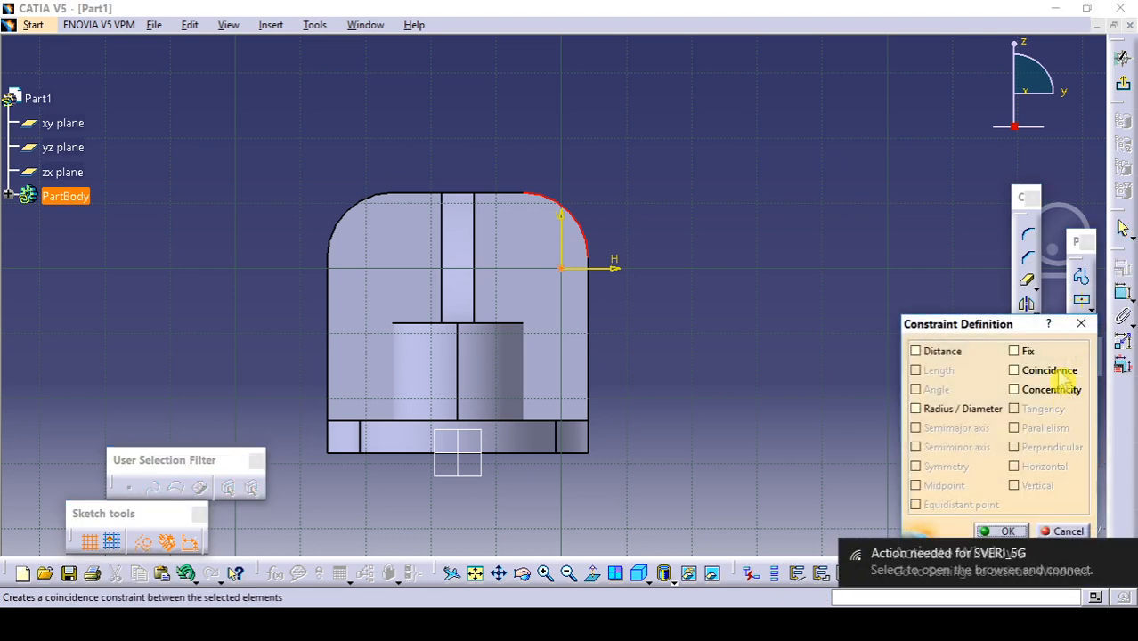
{"action": "left_click", "coordinate": [1056, 389]}
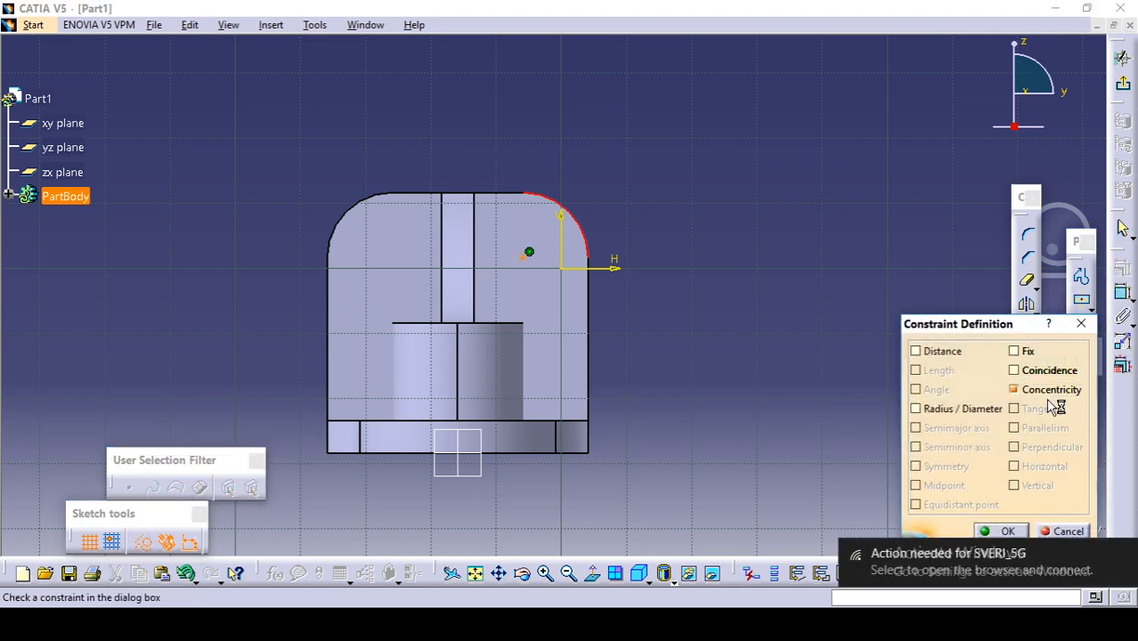
{"action": "left_click", "coordinate": [1005, 532]}
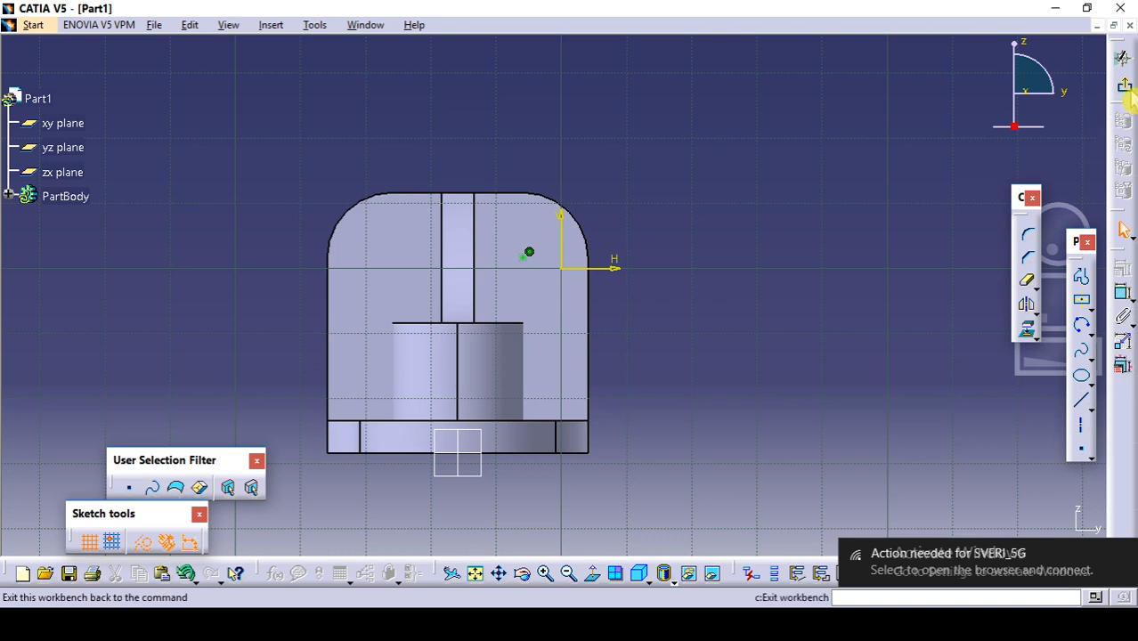
Step: Exit the positioning sketch and create the 10 mm diameter hole with its extension set to Up To Last
{"action": "left_click", "coordinate": [1122, 57]}
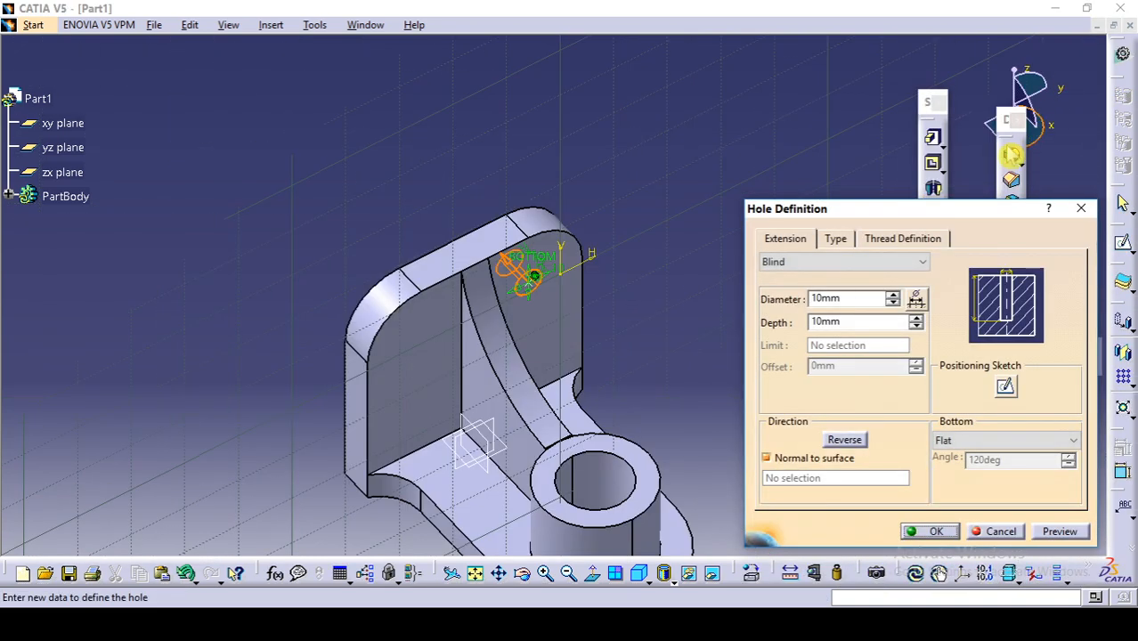
{"action": "left_click", "coordinate": [853, 264]}
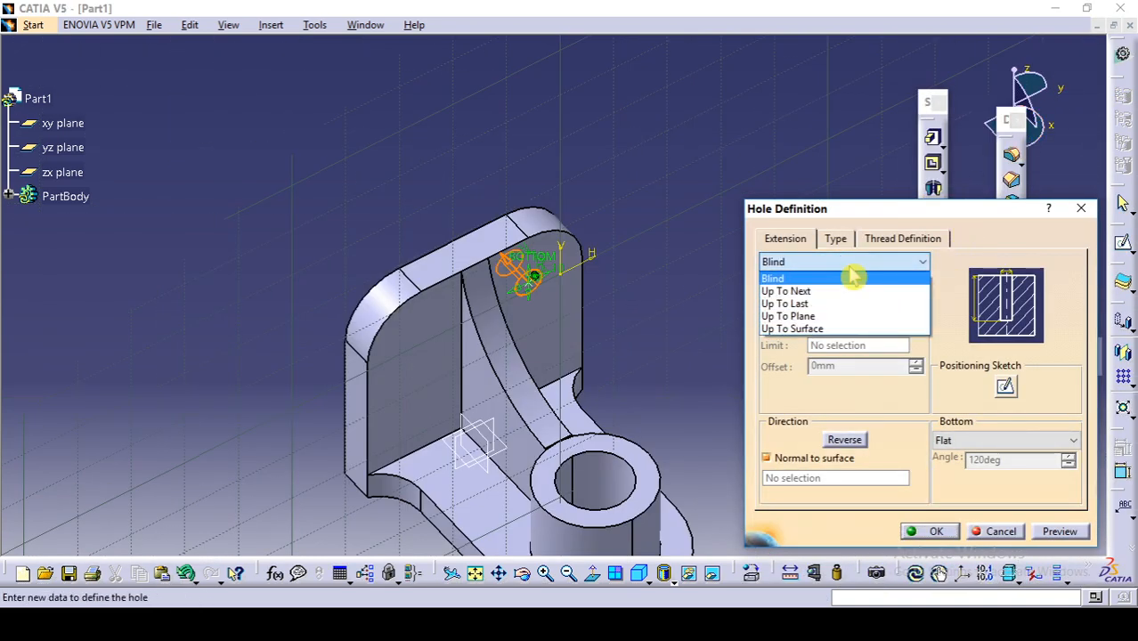
{"action": "left_click", "coordinate": [833, 305]}
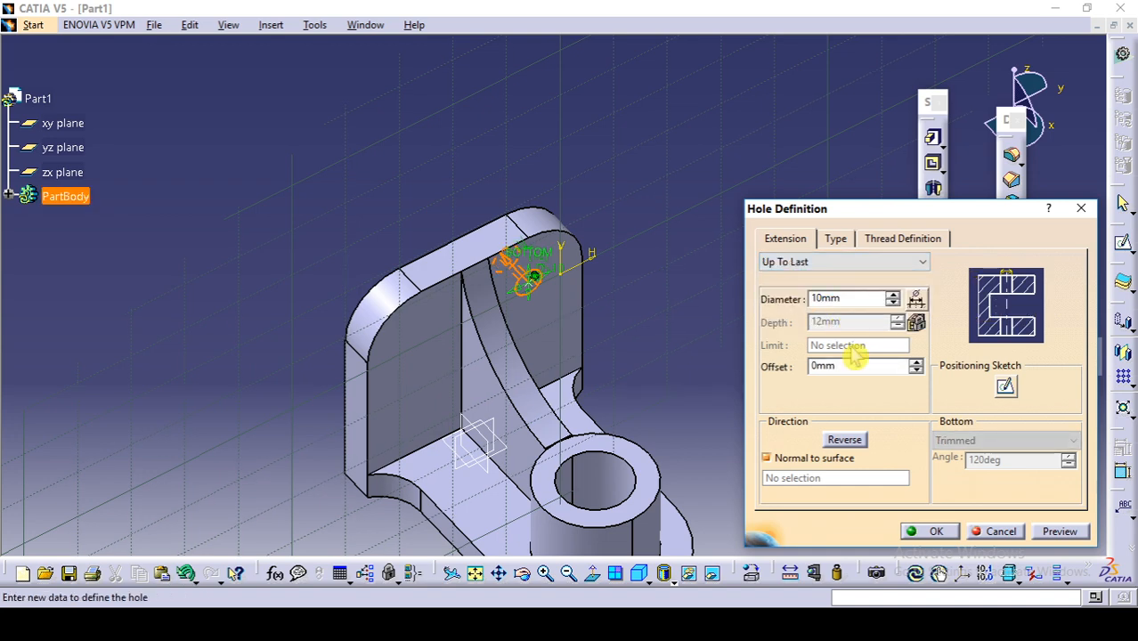
{"action": "left_click", "coordinate": [930, 531]}
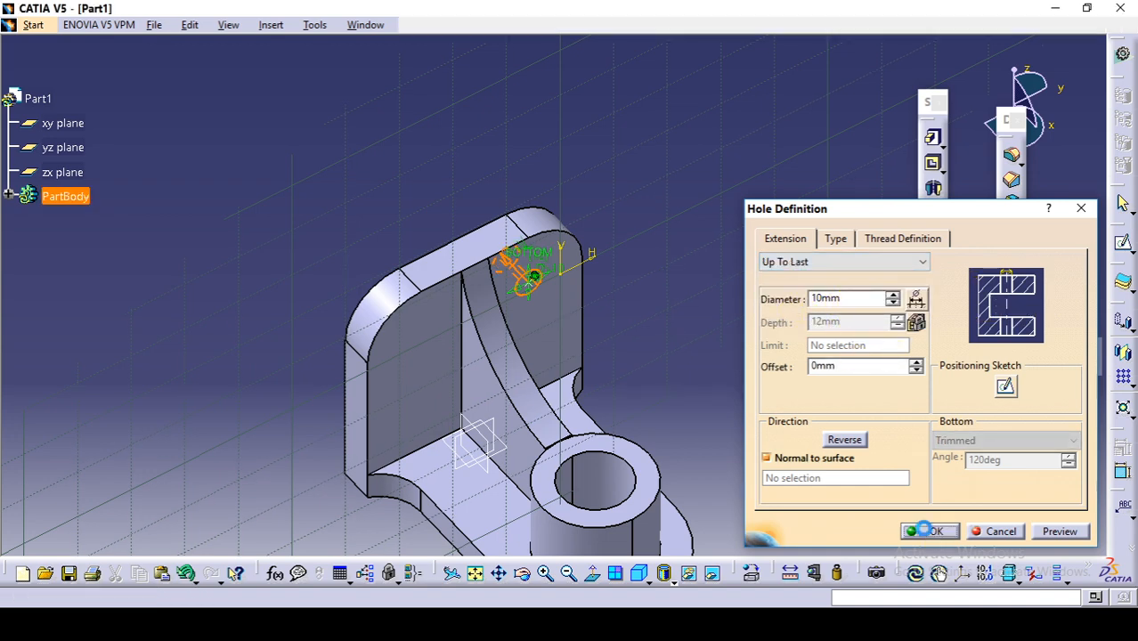
Step: Mirror the plate hole about the zx plane to the other side of the rib
{"action": "middle_click_drag", "start_coordinate": [222, 268], "coordinate": [222, 166]}
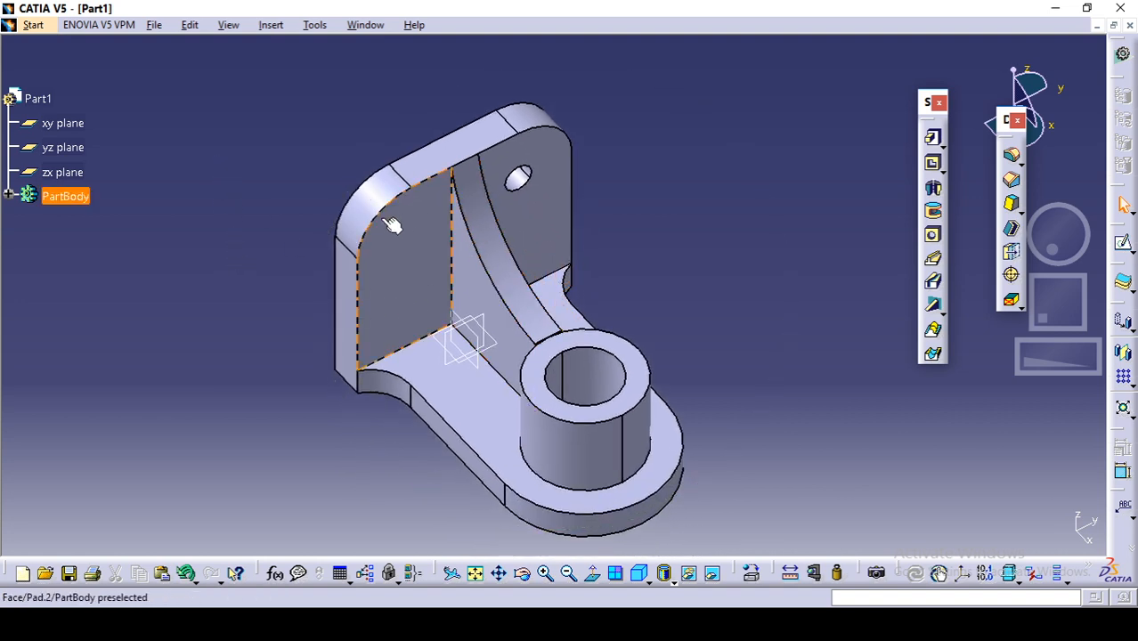
{"action": "left_click", "coordinate": [8, 196]}
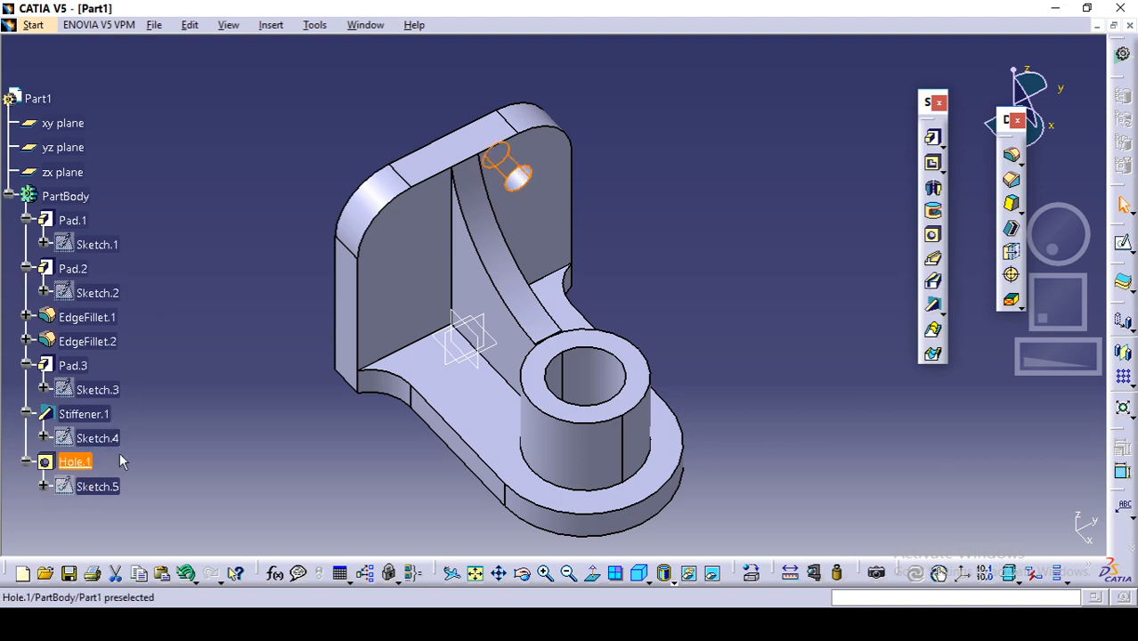
{"action": "left_click", "coordinate": [76, 463]}
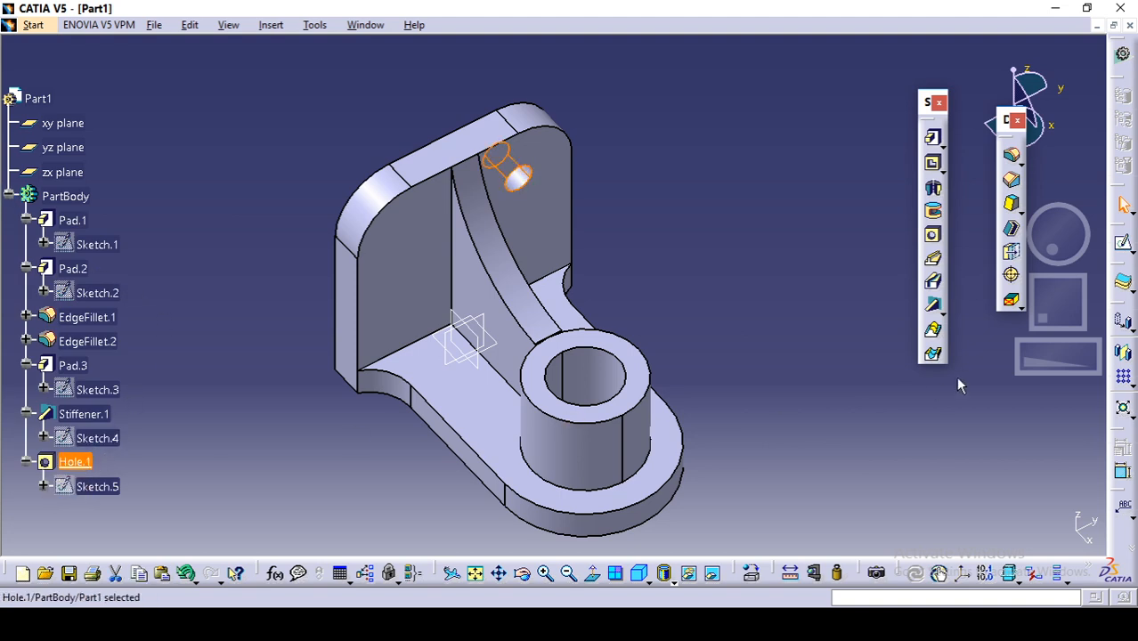
{"action": "left_click", "coordinate": [1124, 354]}
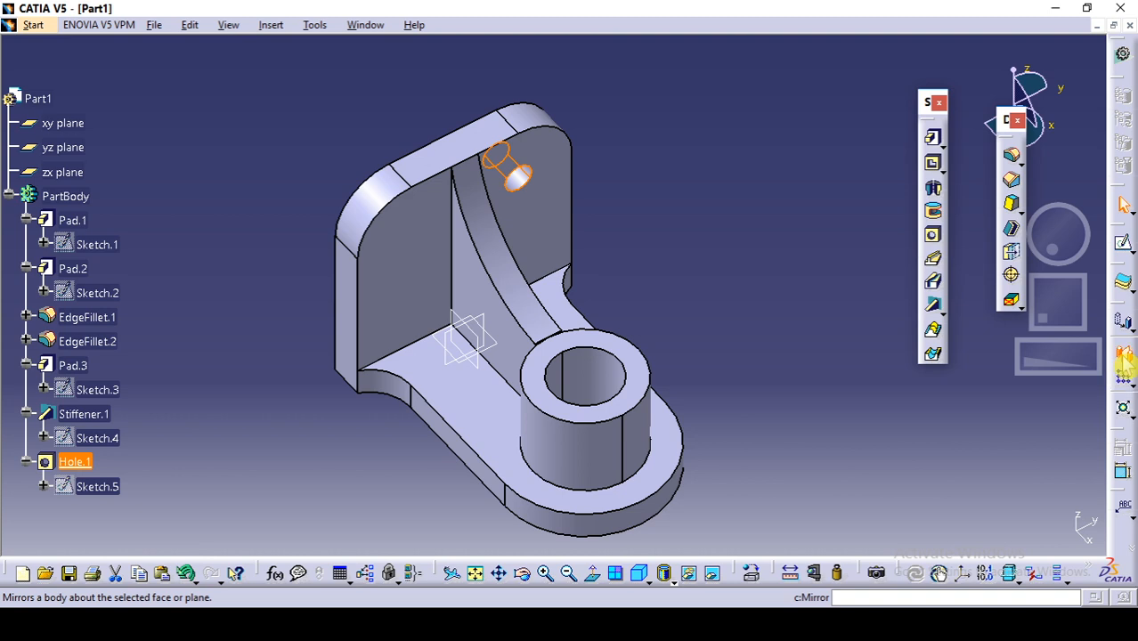
{"action": "left_click", "coordinate": [476, 336]}
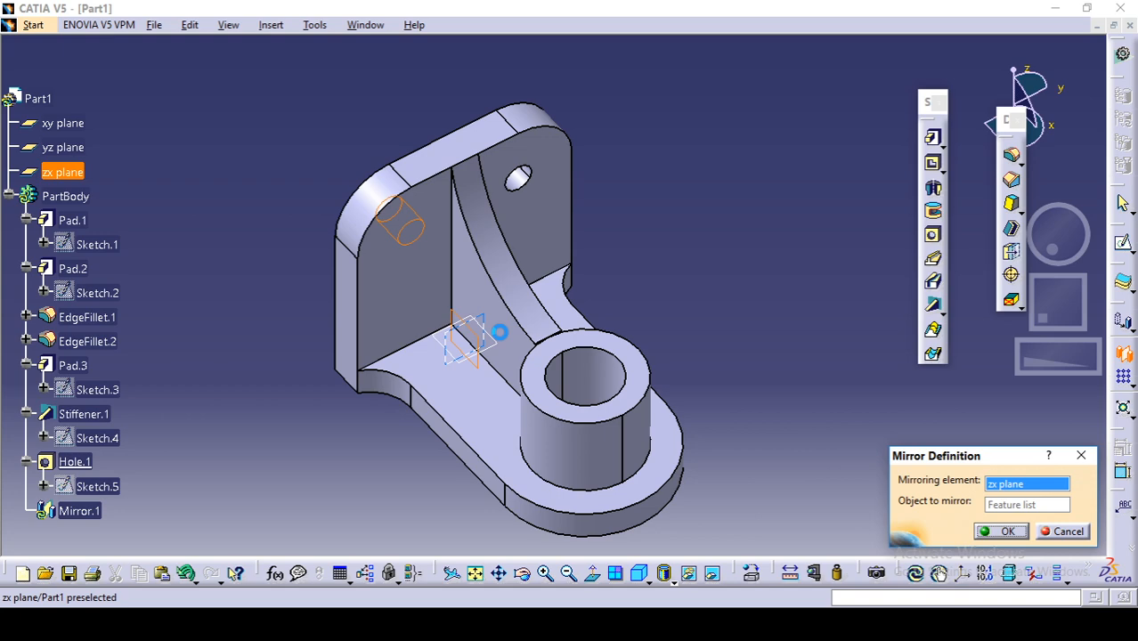
{"action": "left_click", "coordinate": [1005, 532]}
{"action": "middle_click_drag", "start_coordinate": [729, 343], "coordinate": [770, 290]}
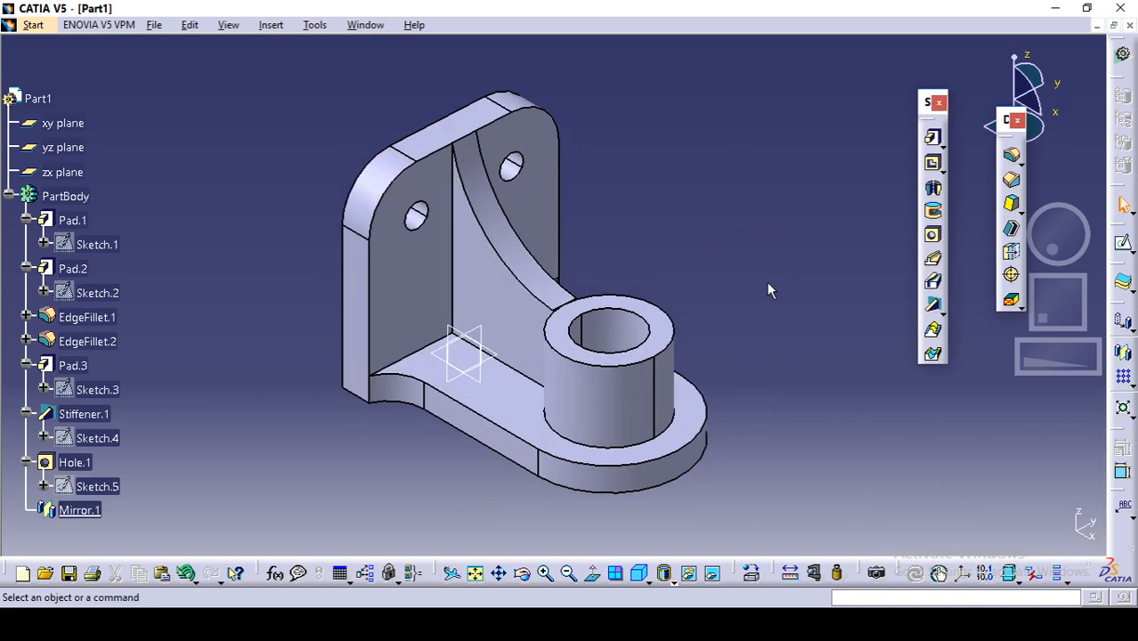